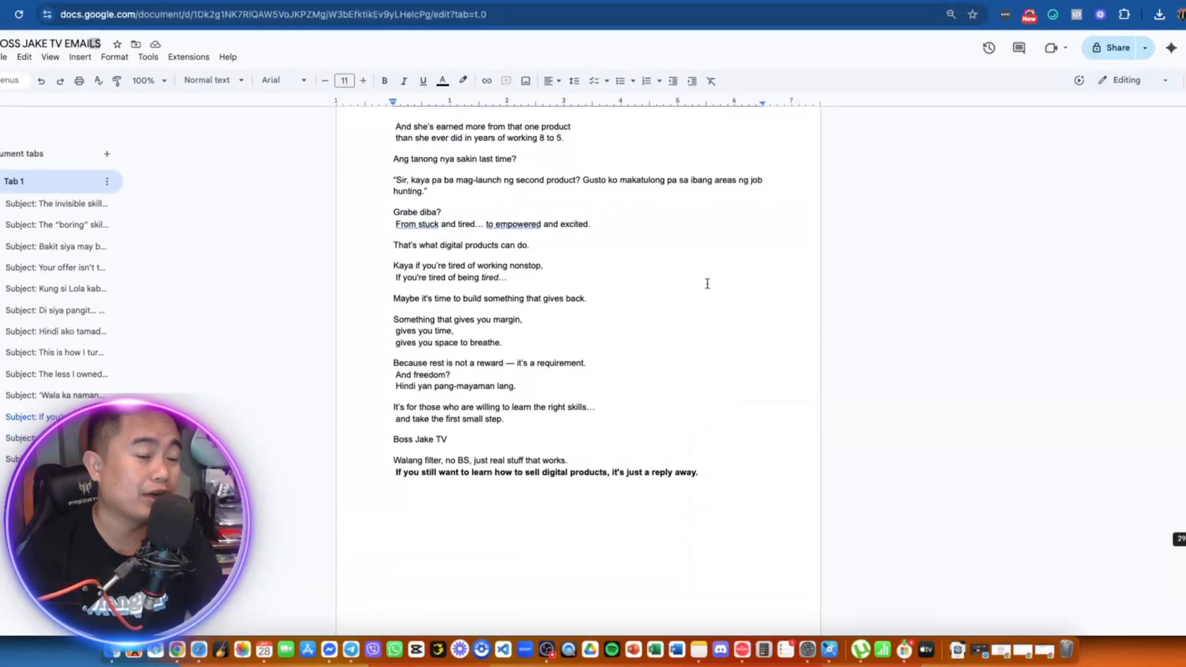
# - Scroll through the BOSS JAKE TV EMAILS drafts to the target email, then switch to GoHighLevel
pyautogui.scroll(8, 708, 283)
pyautogui.scroll(-9, 708, 284)
pyautogui.scroll(-15, 707, 283)
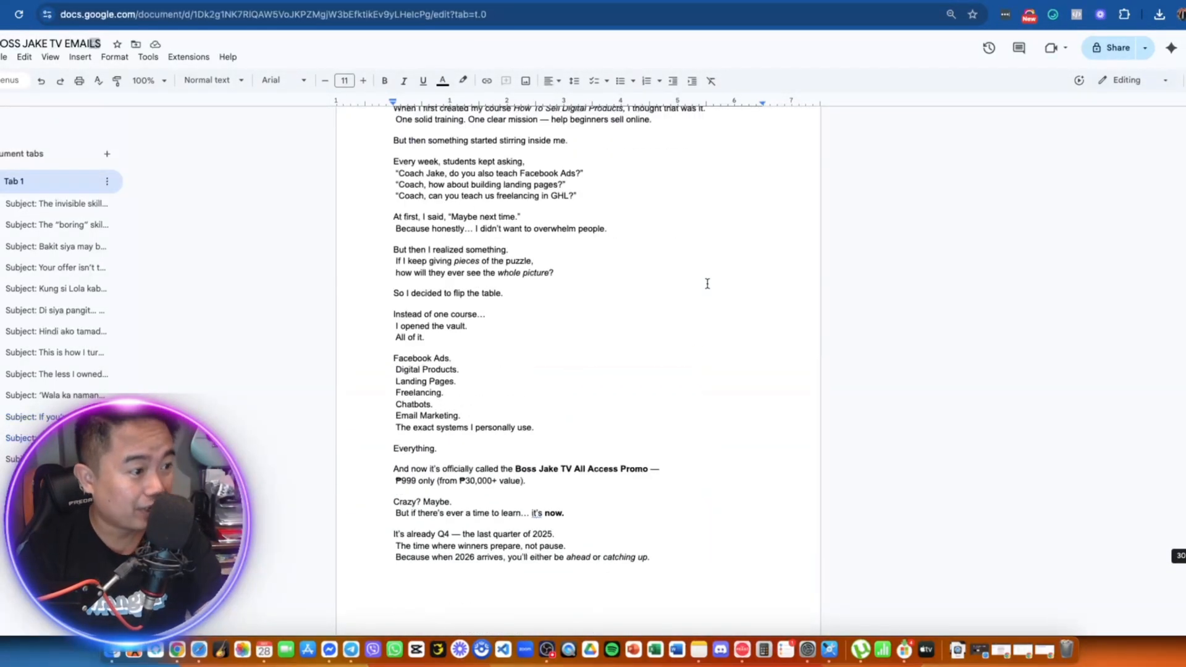
pyautogui.scroll(5, 708, 284)
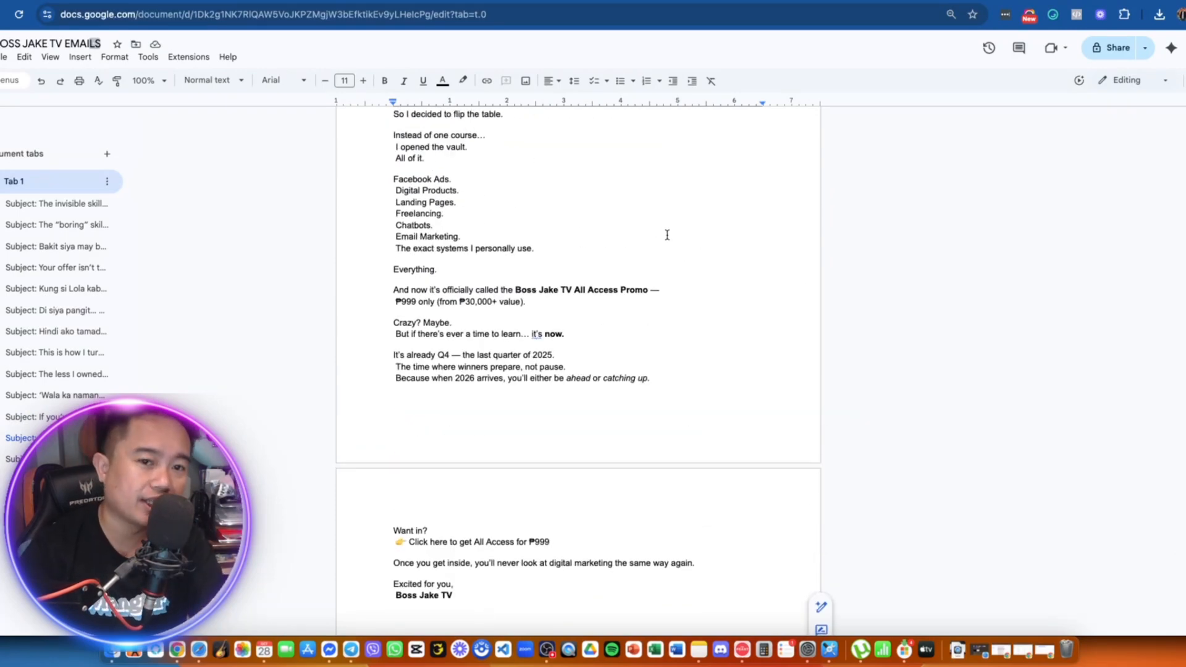
pyautogui.scroll(7, 669, 233)
pyautogui.scroll(-6, 668, 232)
pyautogui.scroll(-3, 668, 232)
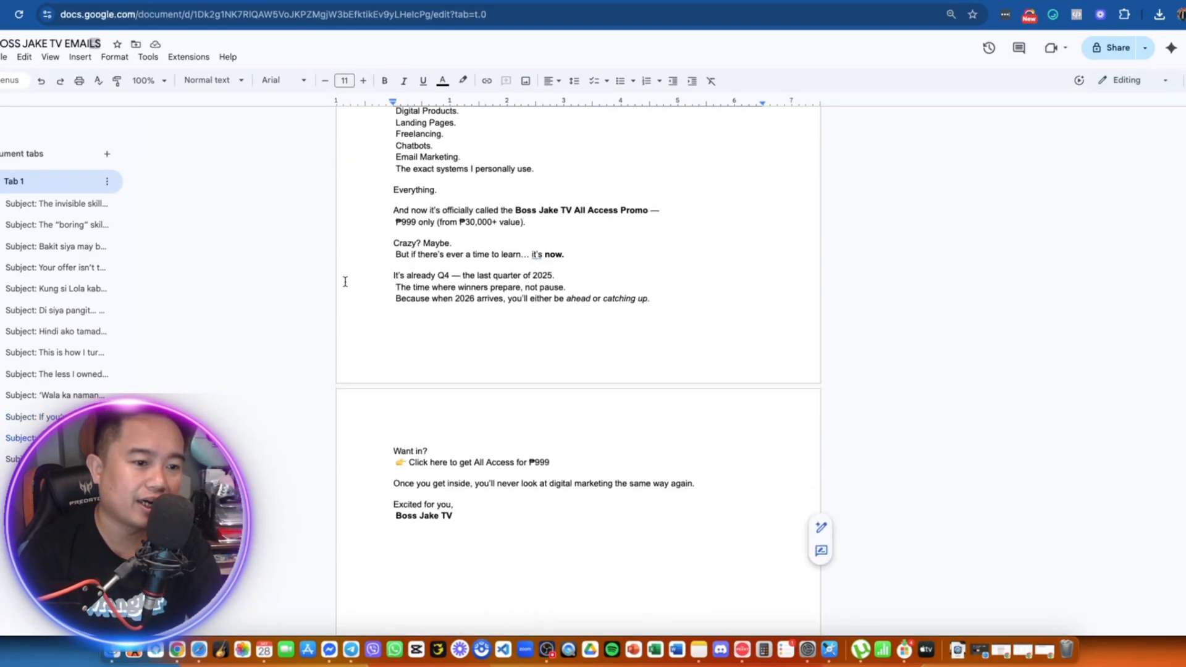
pyautogui.scroll(20, 376, 281)
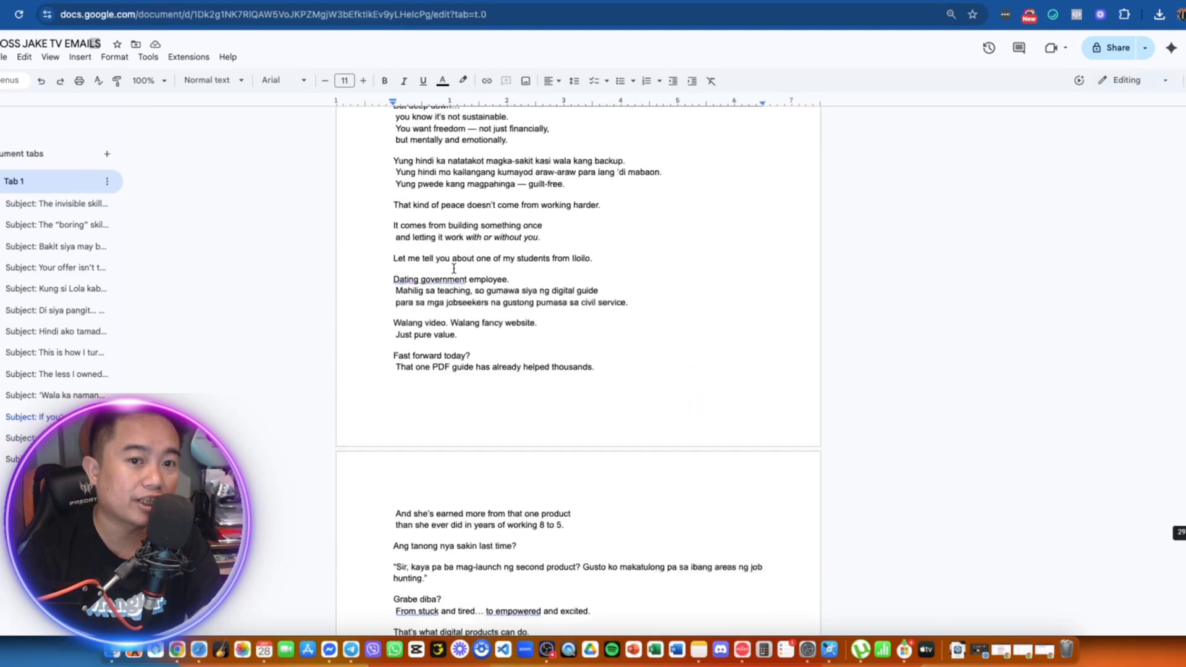
pyautogui.scroll(15, 454, 270)
pyautogui.scroll(-20, 454, 268)
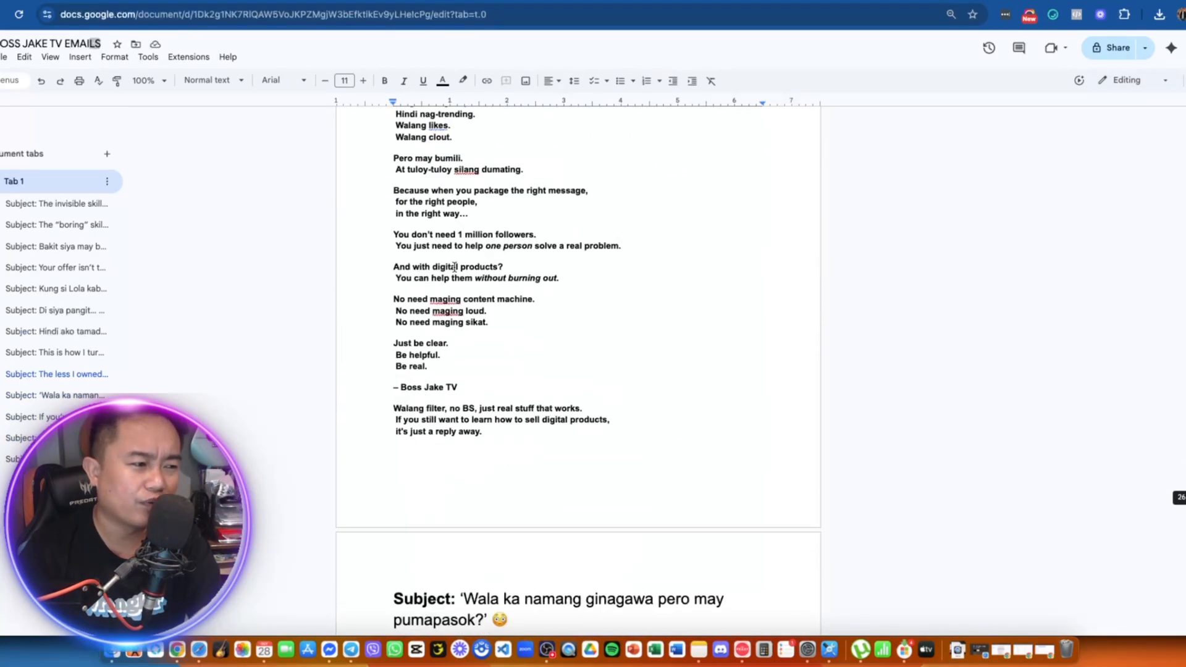
pyautogui.scroll(-7, 454, 267)
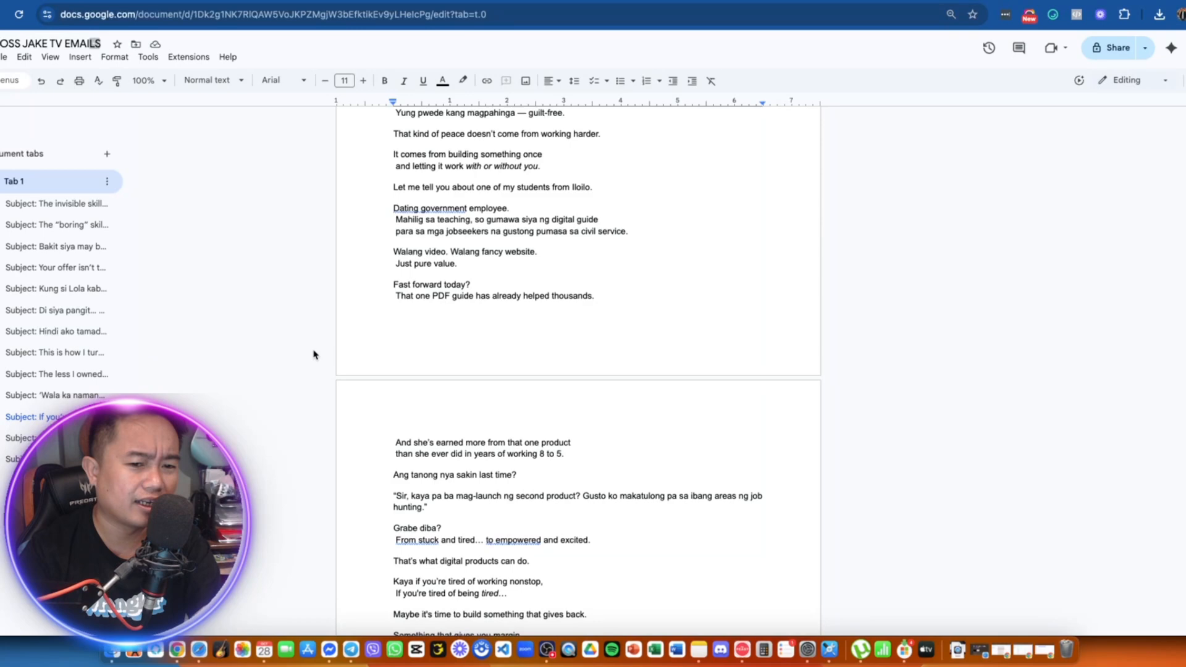
pyautogui.scroll(-10, 316, 350)
pyautogui.scroll(-20, 317, 349)
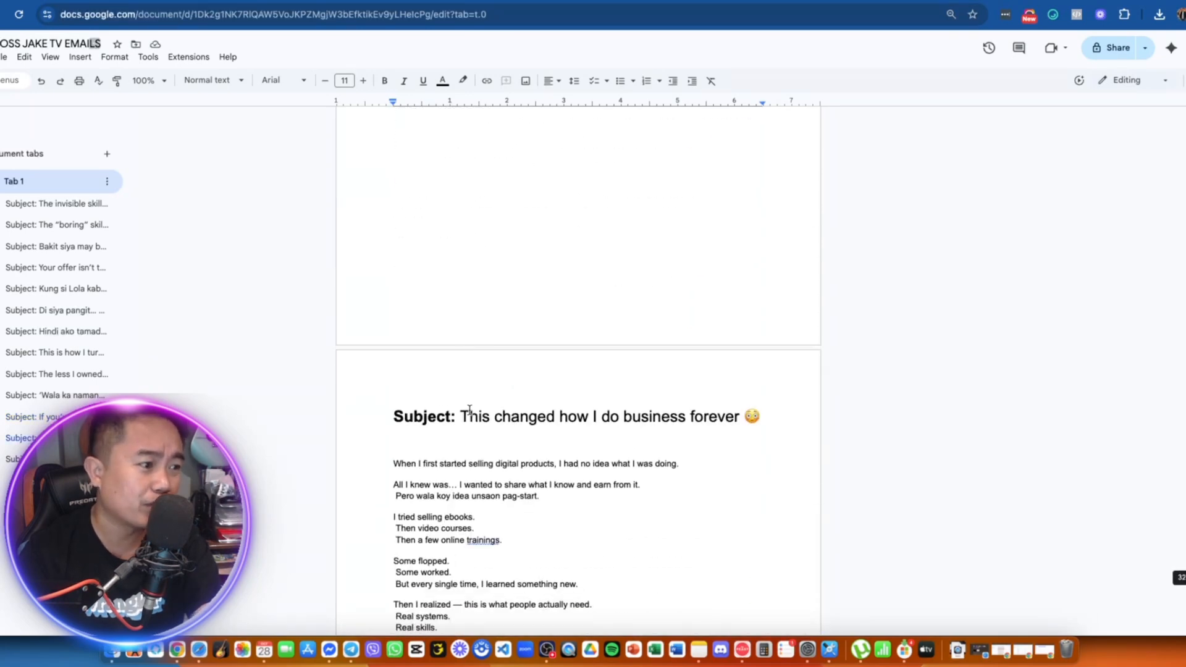
pyautogui.scroll(-11, 444, 364)
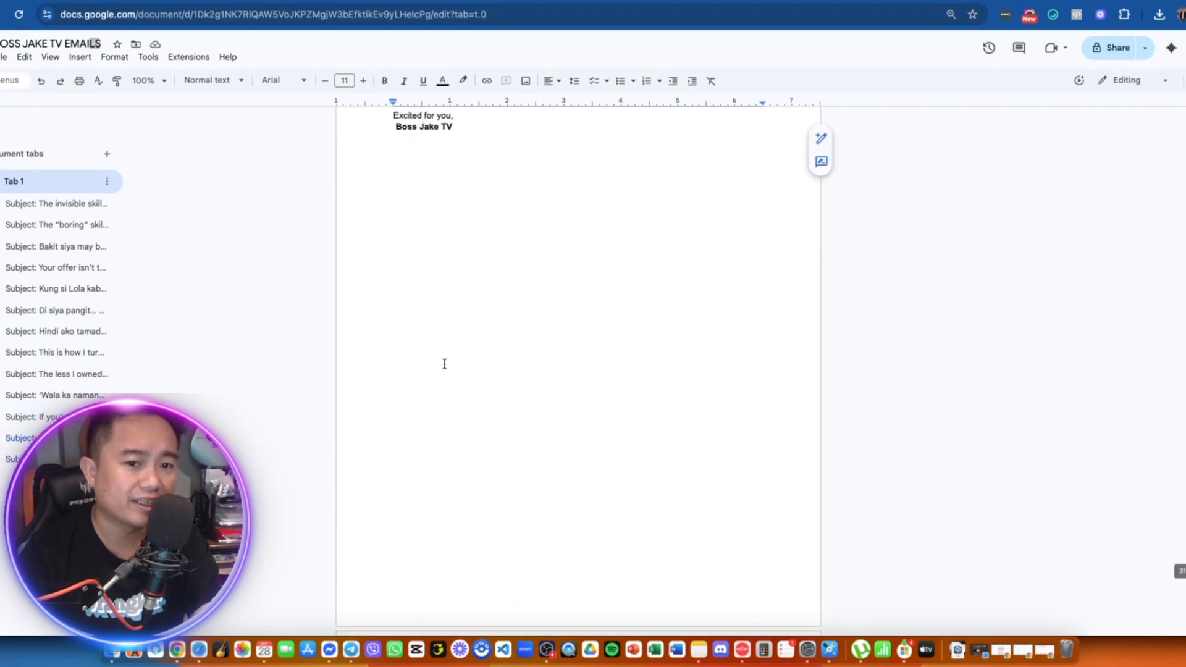
pyautogui.scroll(-8, 566, 371)
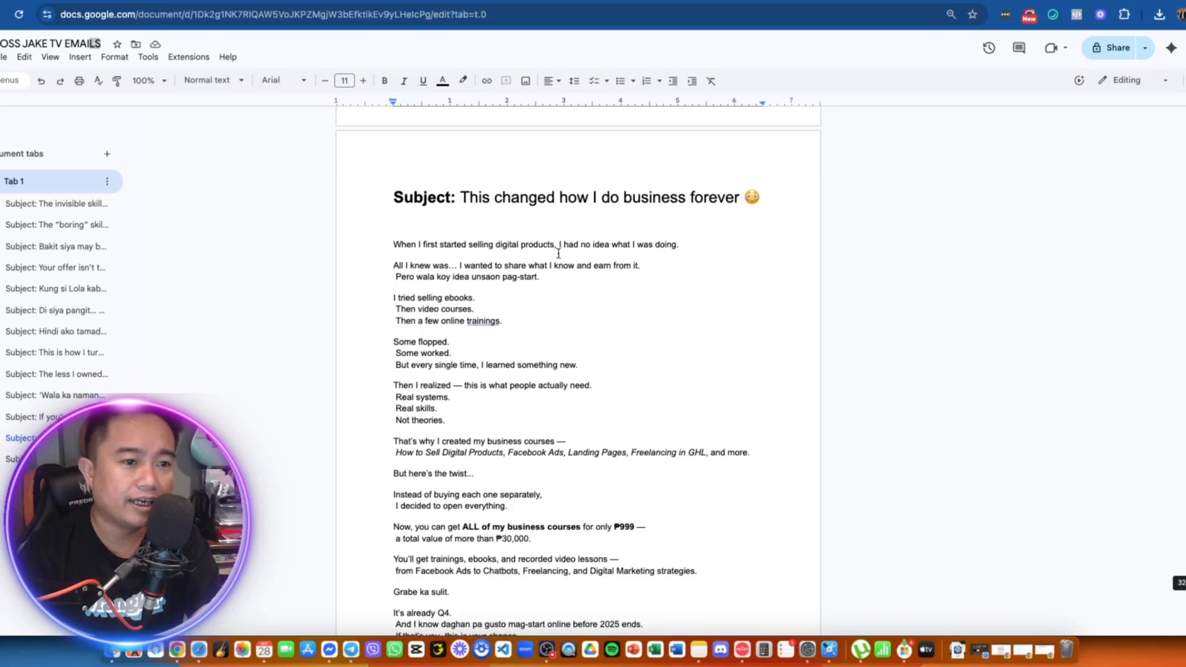
pyautogui.press('super+grave')
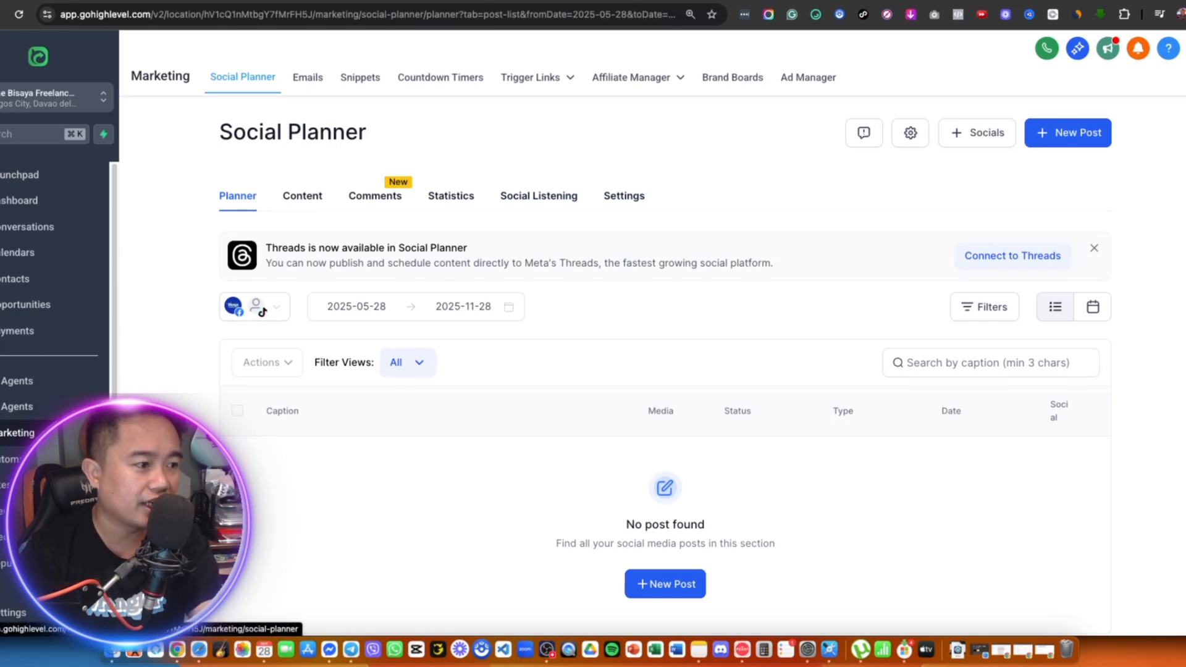
# - Create a new Blank Template under Marketing > Emails > Templates using the Design Editor
pyautogui.click(312, 87)
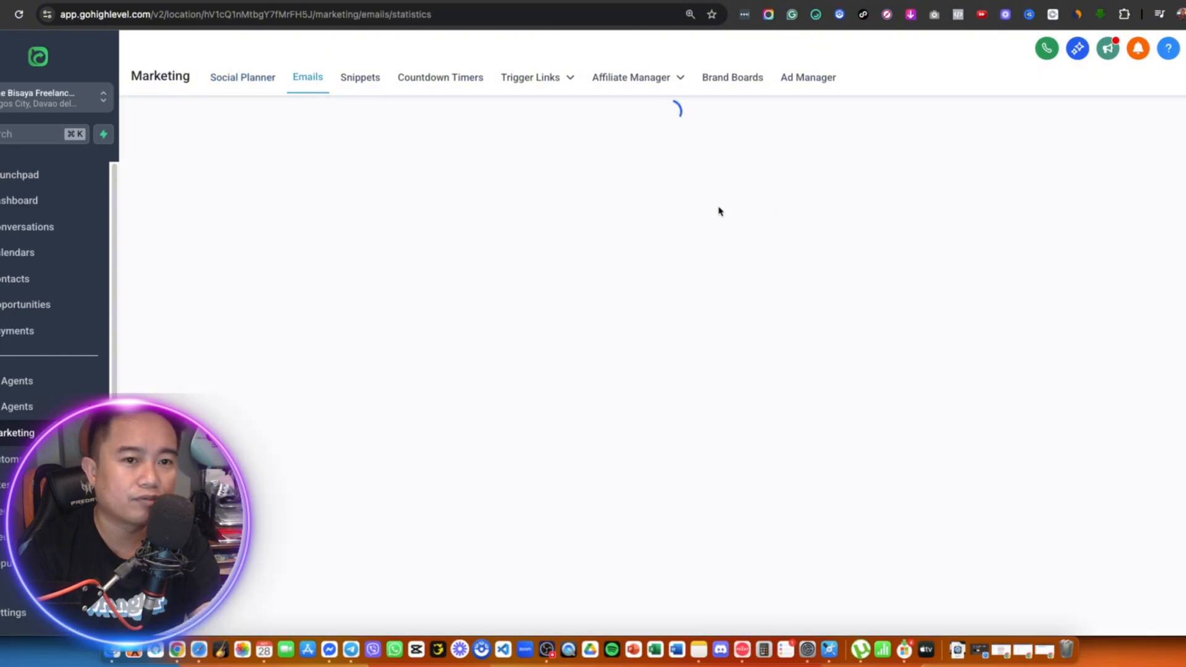
pyautogui.click(407, 188)
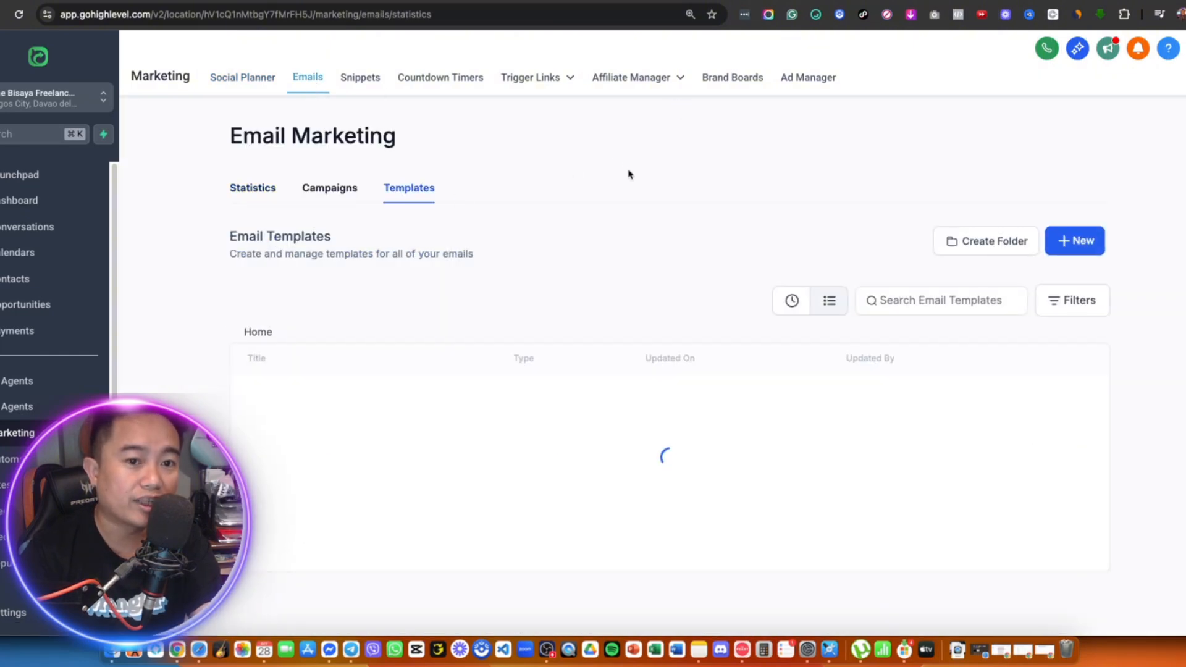
pyautogui.click(1085, 242)
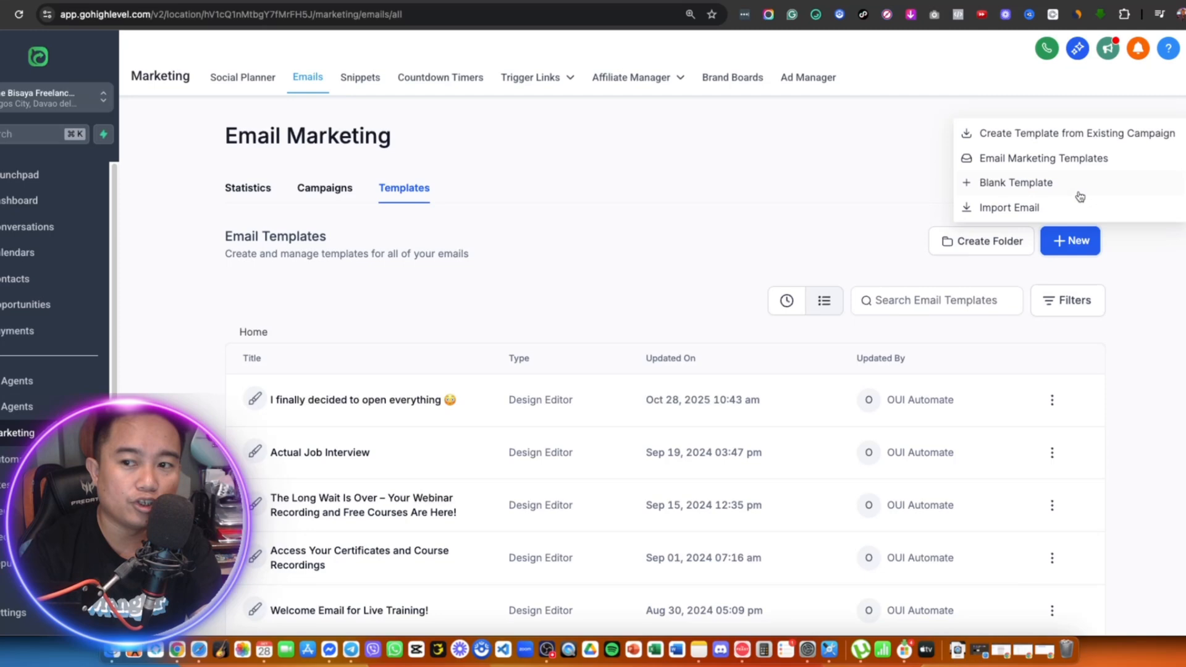
pyautogui.click(1072, 183)
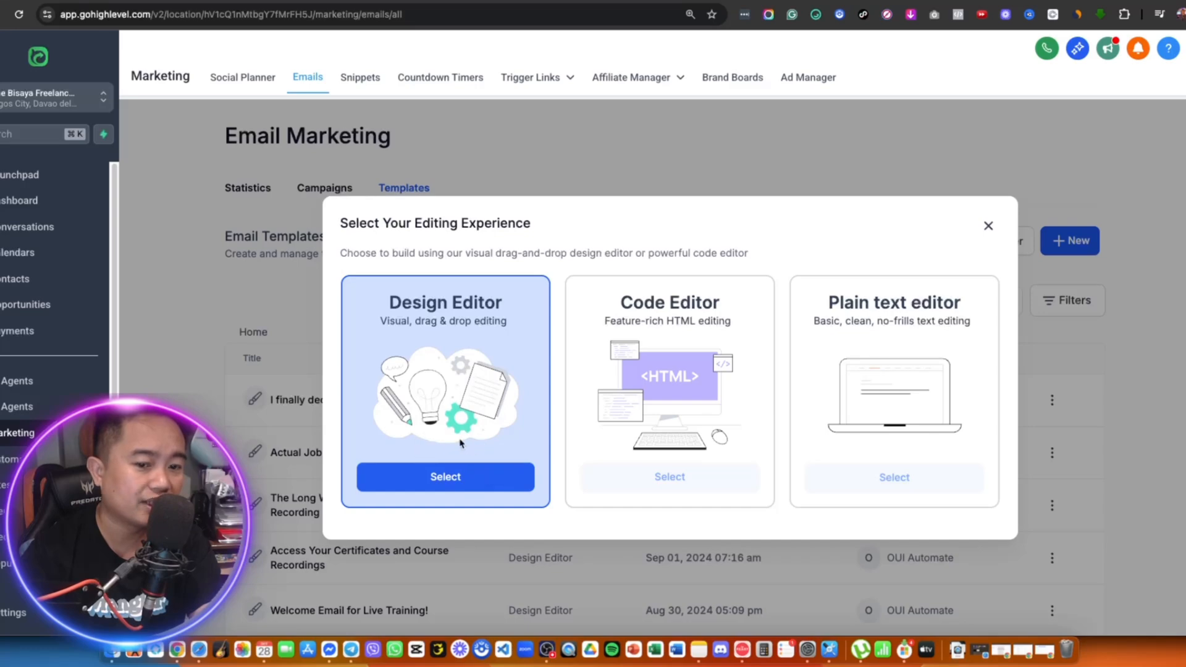
pyautogui.click(449, 475)
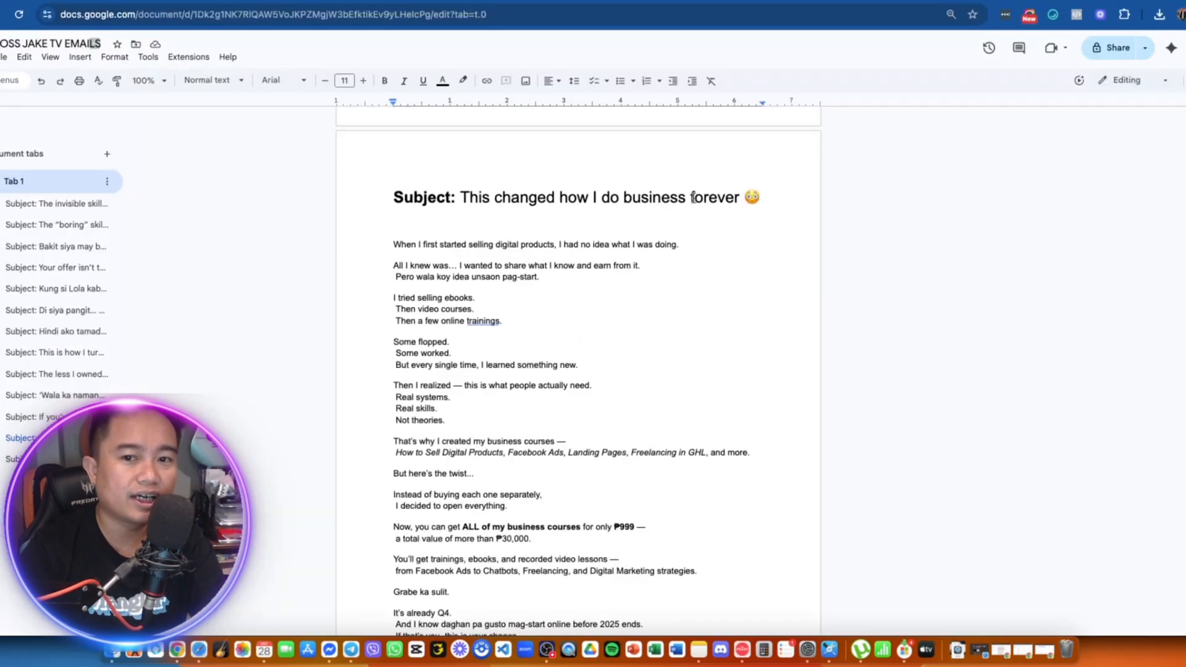
# - Copy the draft's subject and rename the template 'This changed how I do business forever 😳'
pyautogui.moveTo(764, 198); pyautogui.dragTo(460, 198)
pyautogui.rightClick(484, 196)
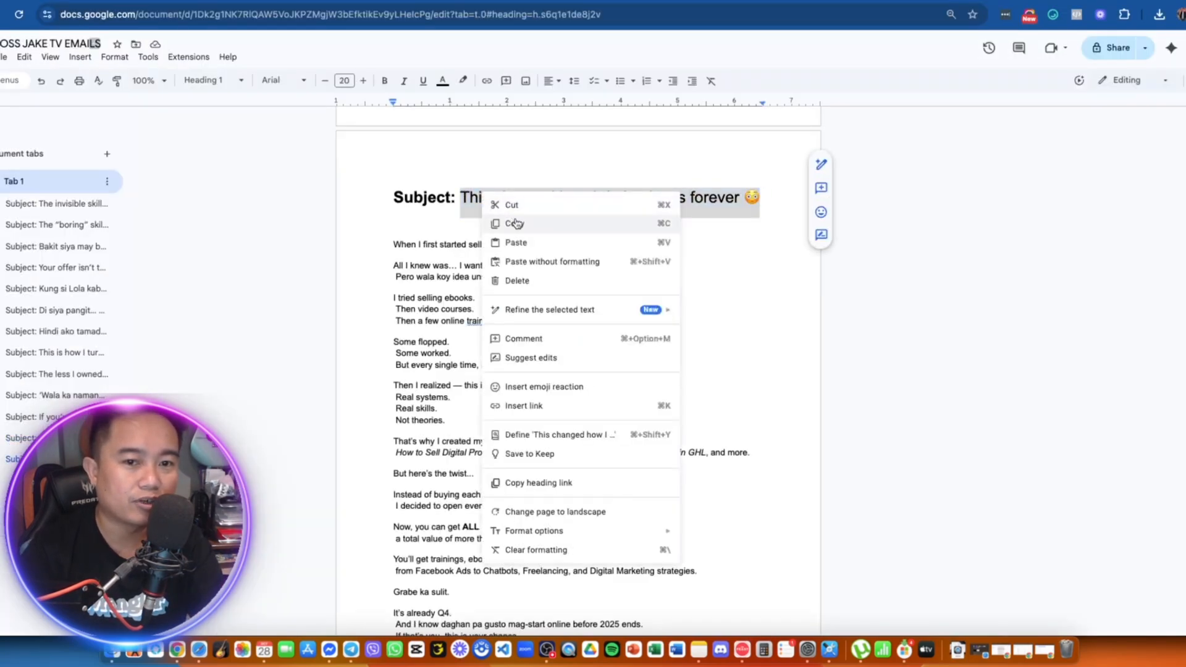
pyautogui.click(593, 220)
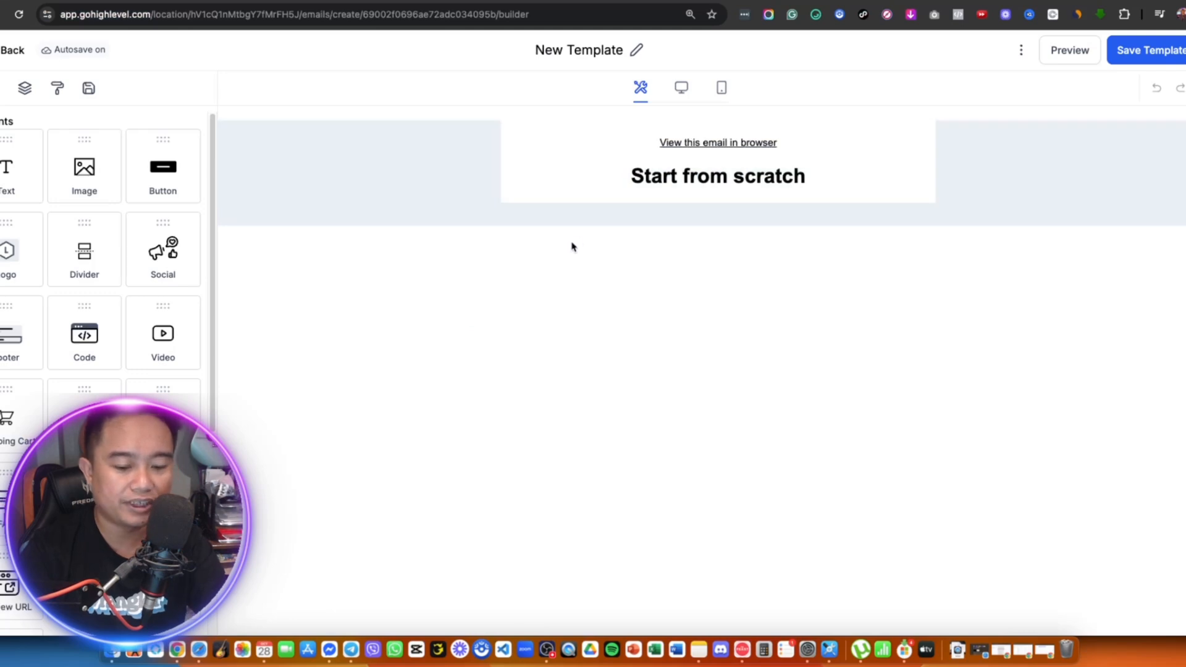
pyautogui.press('super+f')
pyautogui.press('super+v')
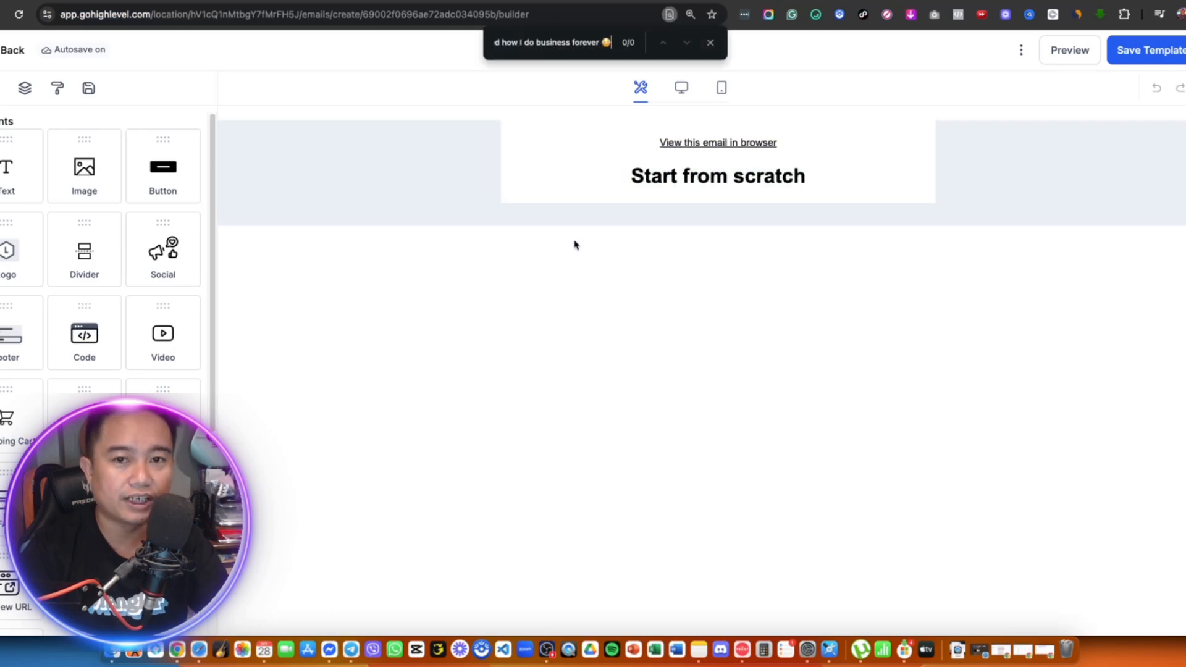
pyautogui.click(711, 43)
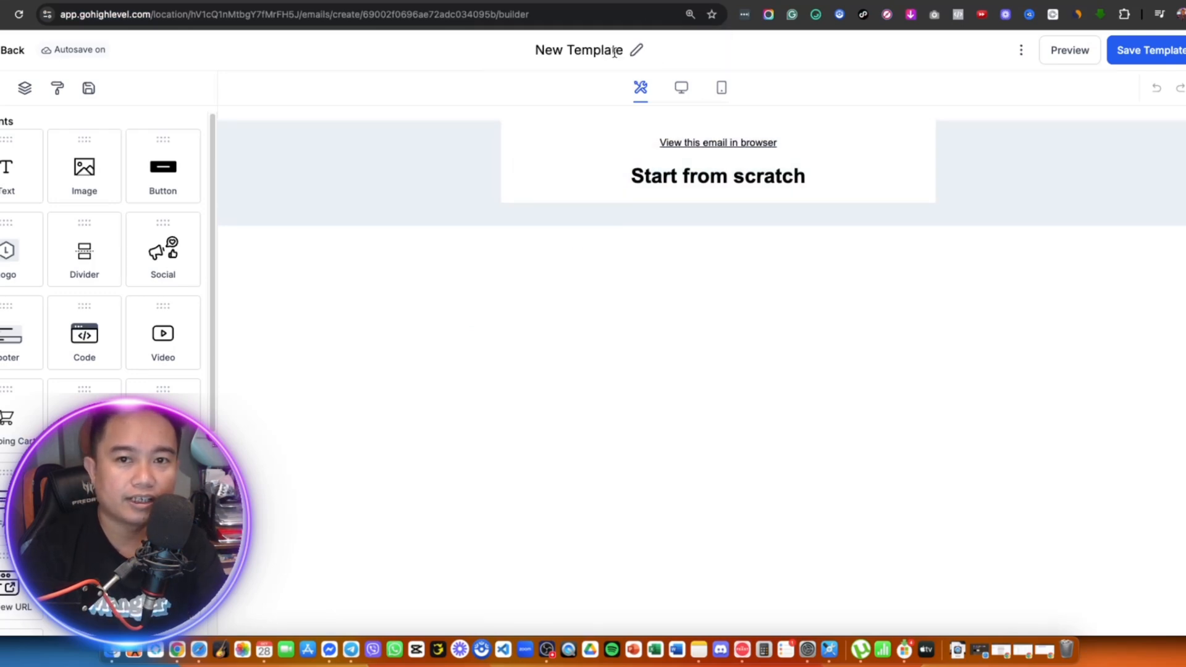
pyautogui.moveTo(623, 50); pyautogui.dragTo(535, 50)
pyautogui.press('super+v')
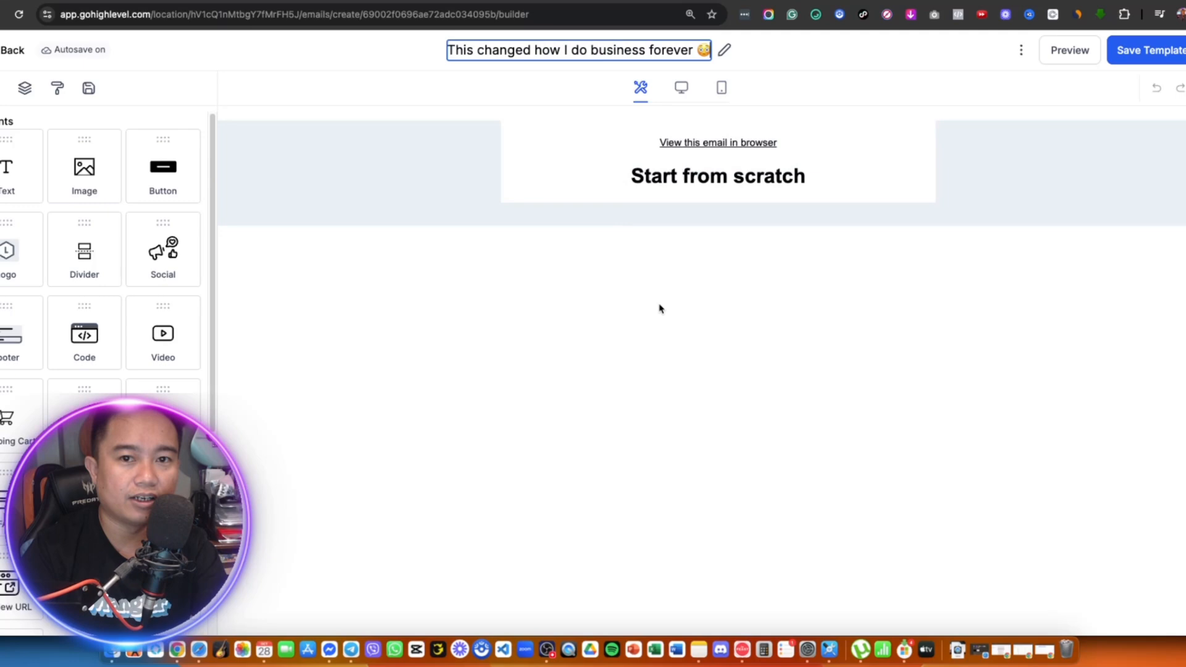
# - Delete the 'View this email in browser' and 'Start from scratch' starter blocks
pyautogui.click(669, 138)
pyautogui.click(780, 122)
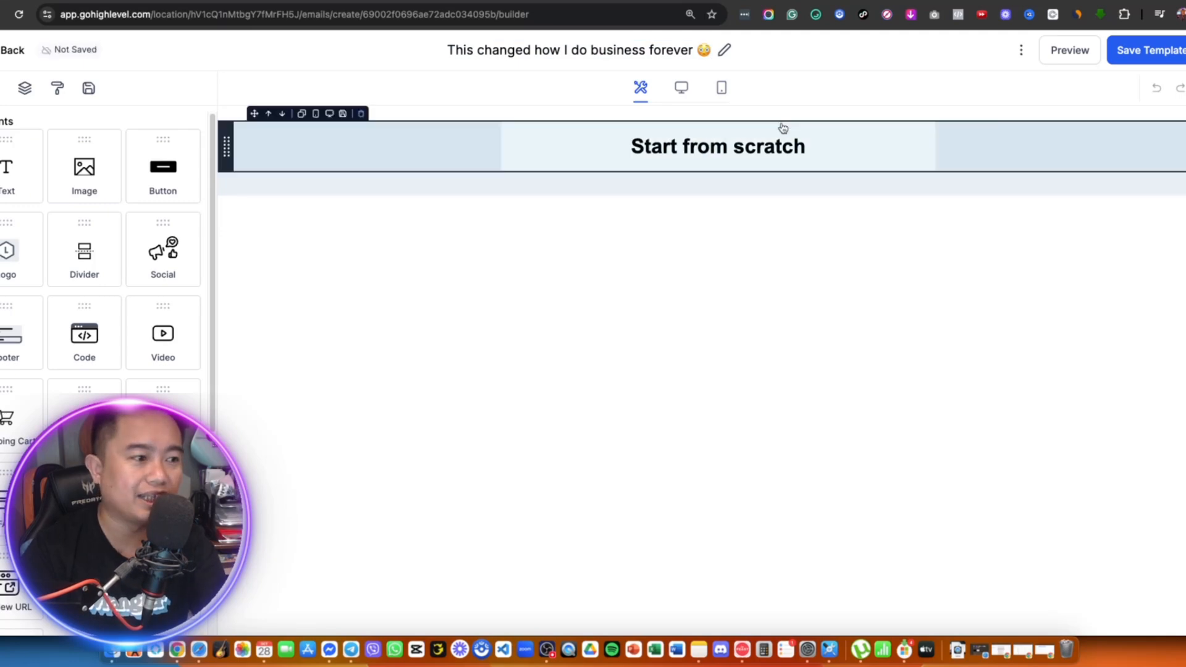
pyautogui.click(780, 122)
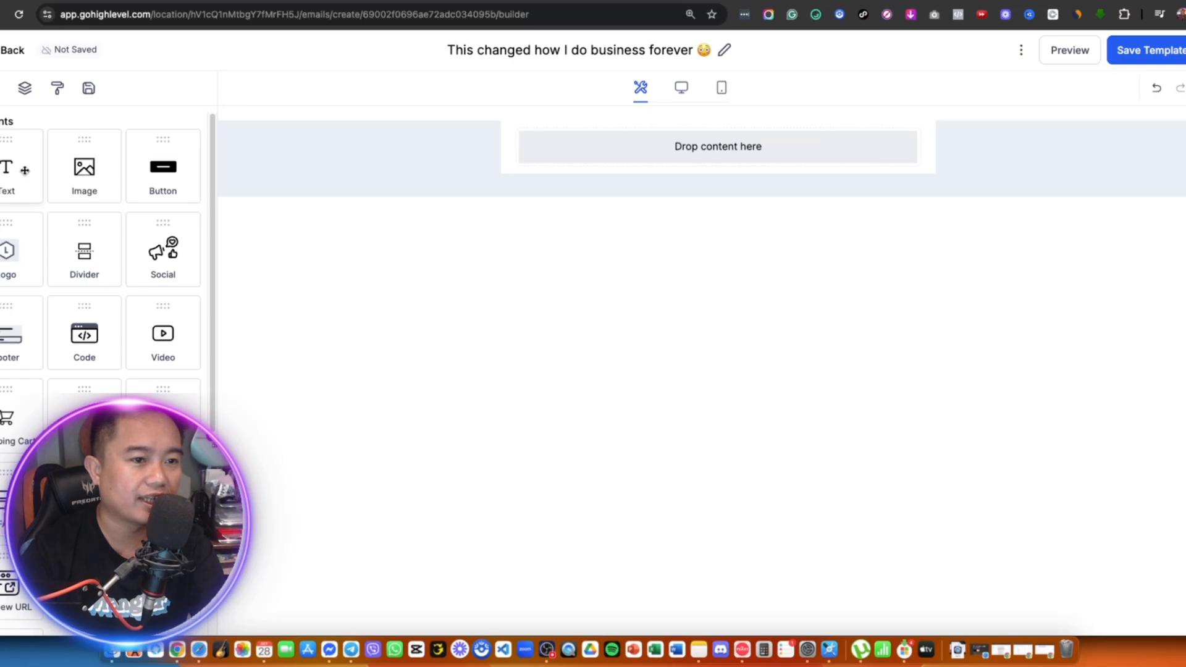
# - Add a Text block, clear its placeholder, and paste in the email body from the Google Docs draft
pyautogui.moveTo(25, 170); pyautogui.dragTo(654, 154)
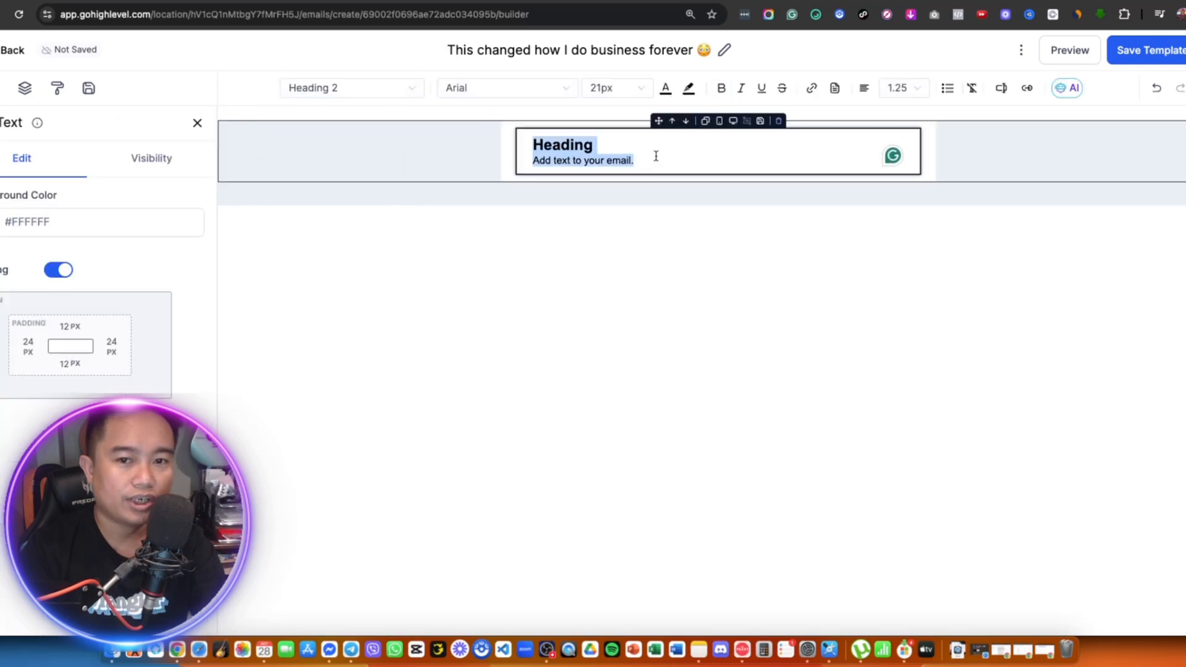
pyautogui.press('BackSpace')
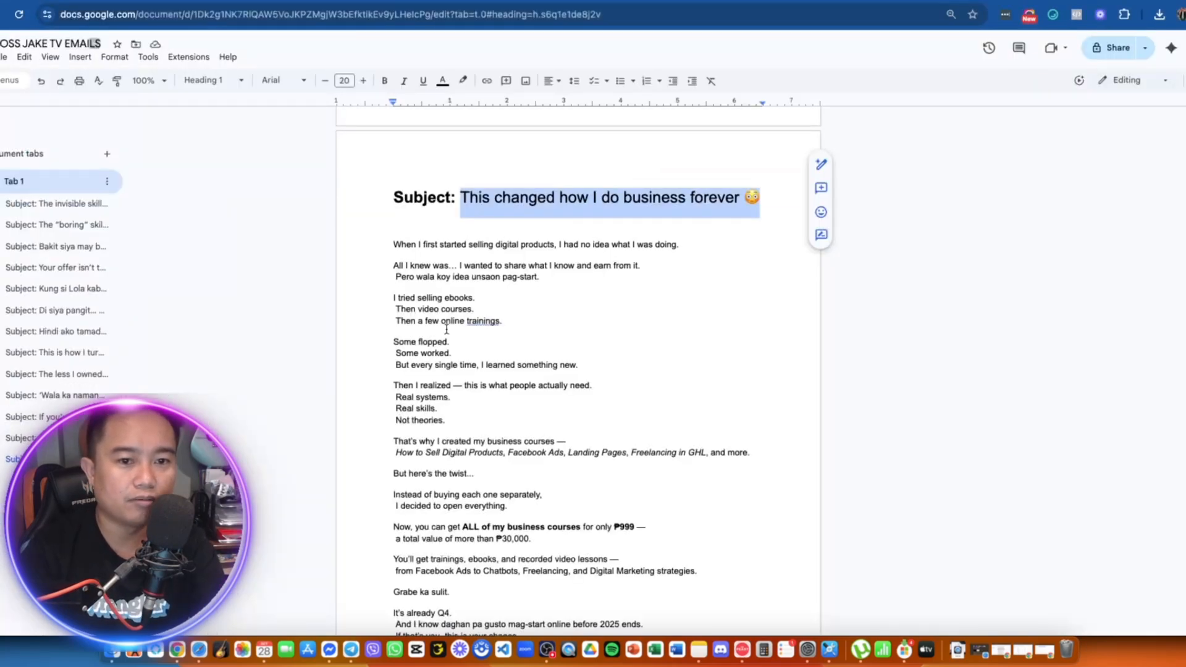
pyautogui.scroll(-1, 446, 330)
pyautogui.click(412, 256)
pyautogui.moveTo(389, 205); pyautogui.dragTo(640, 492)
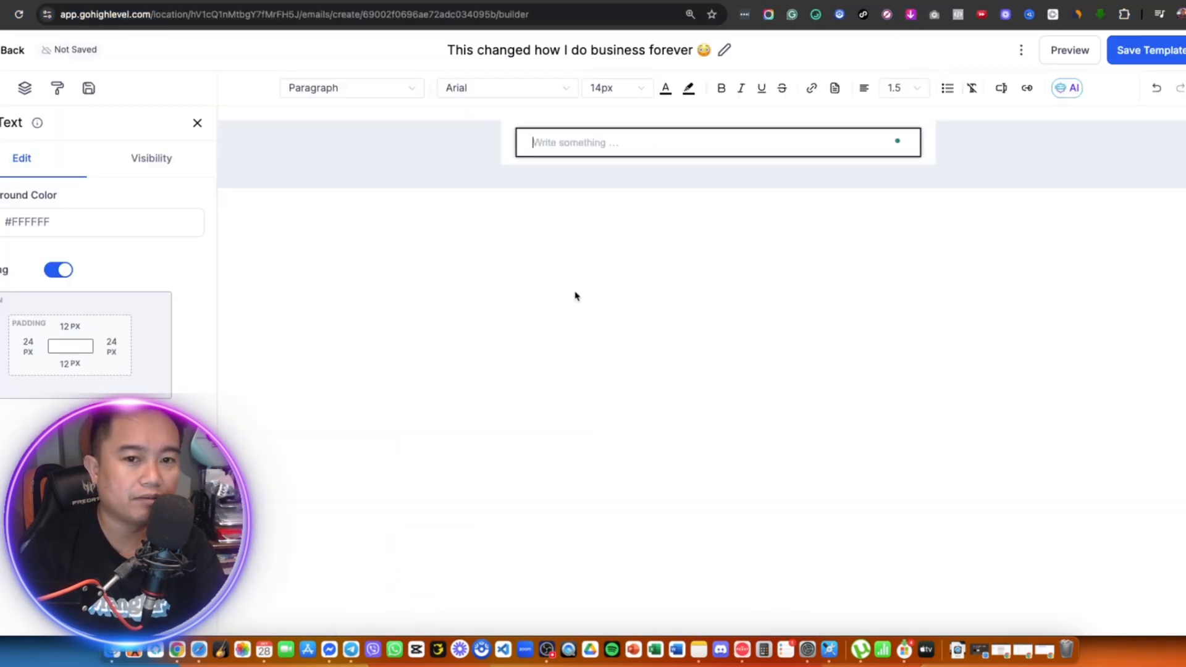
pyautogui.press('super+v')
# - Select the 'Click here to get All Access for ₱999' line in the text block
pyautogui.scroll(10, 760, 283)
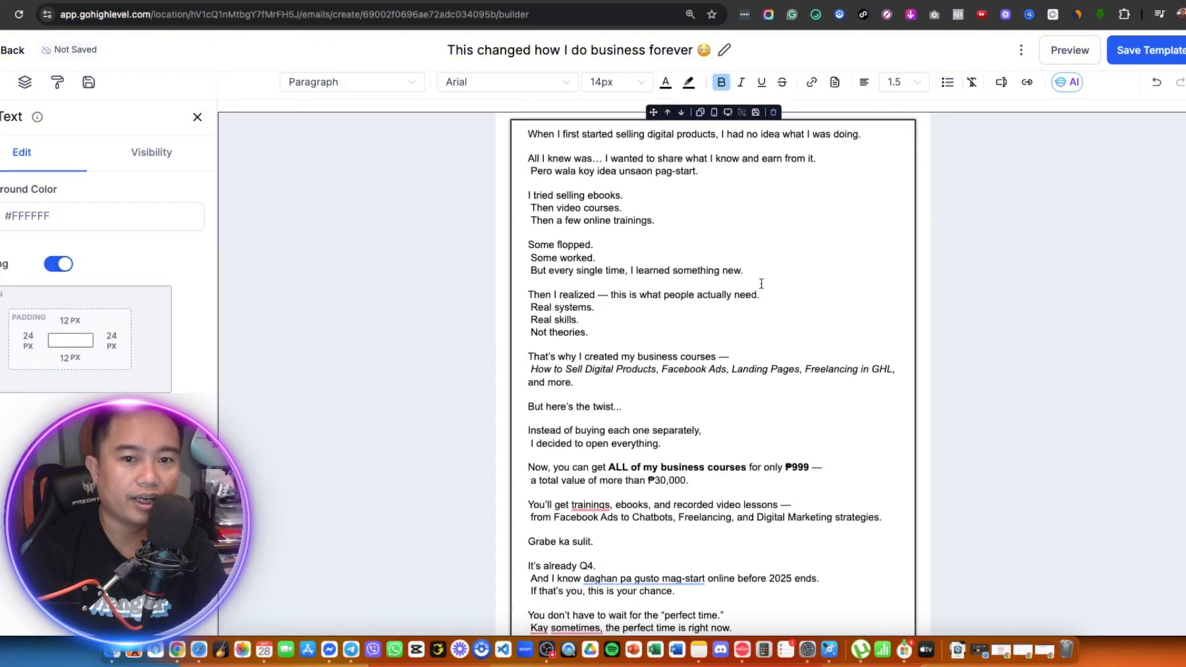
pyautogui.scroll(-5, 761, 284)
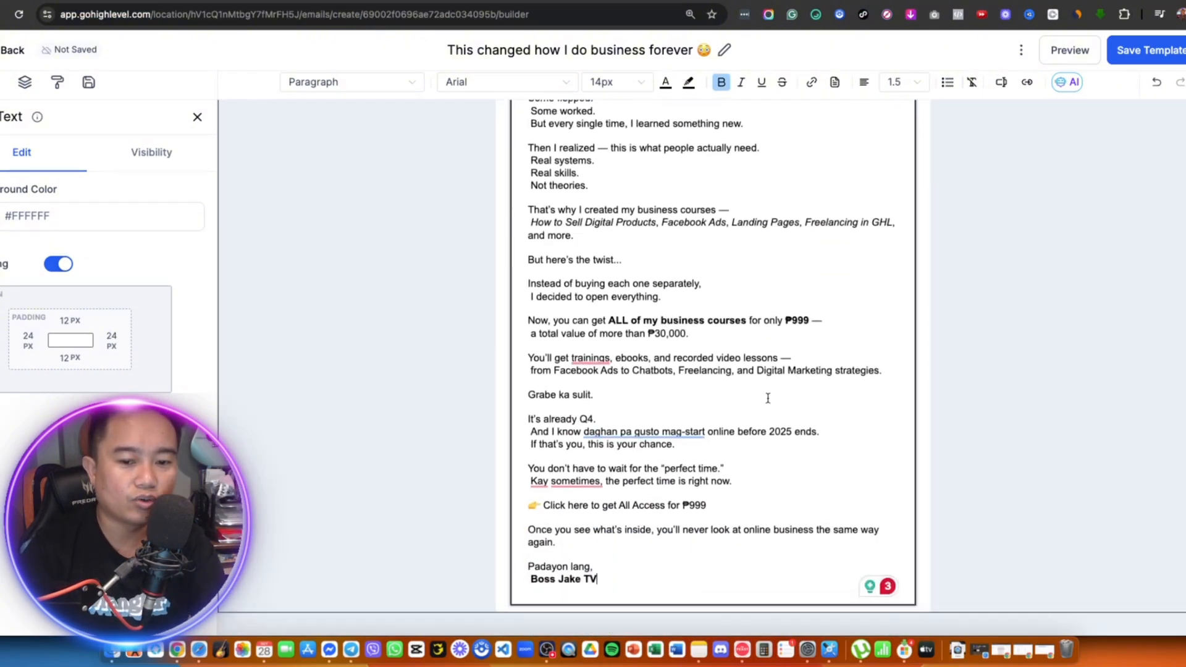
pyautogui.moveTo(729, 504); pyautogui.dragTo(533, 503)
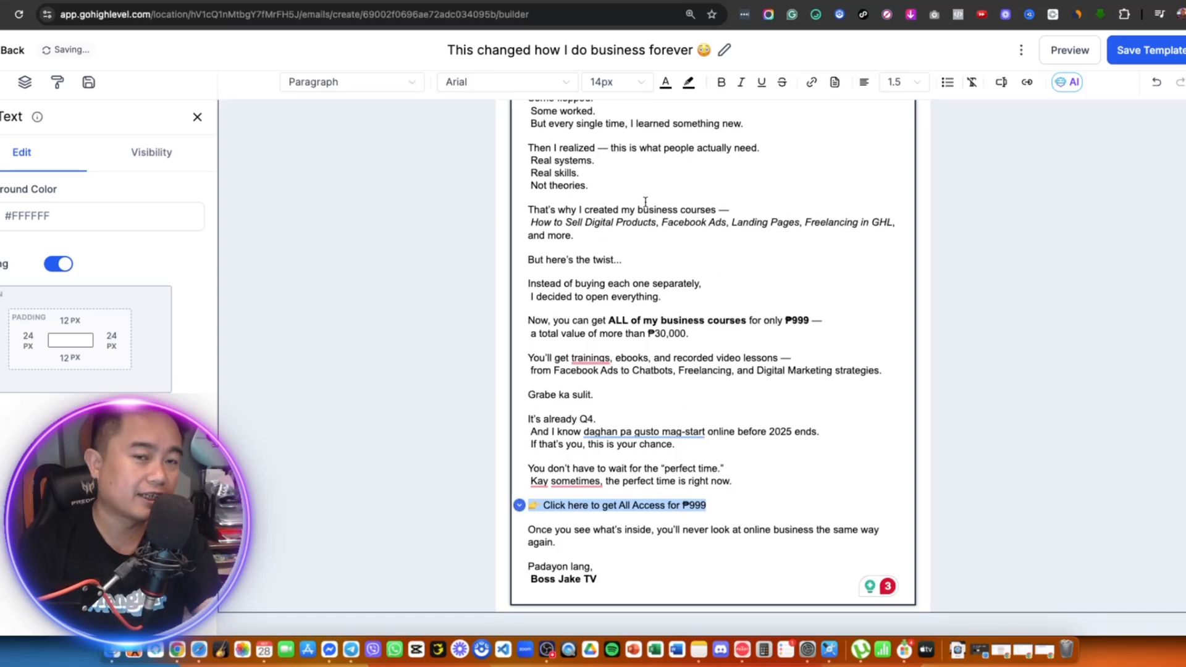
pyautogui.click(410, 1)
pyautogui.scroll(3, 502, 210)
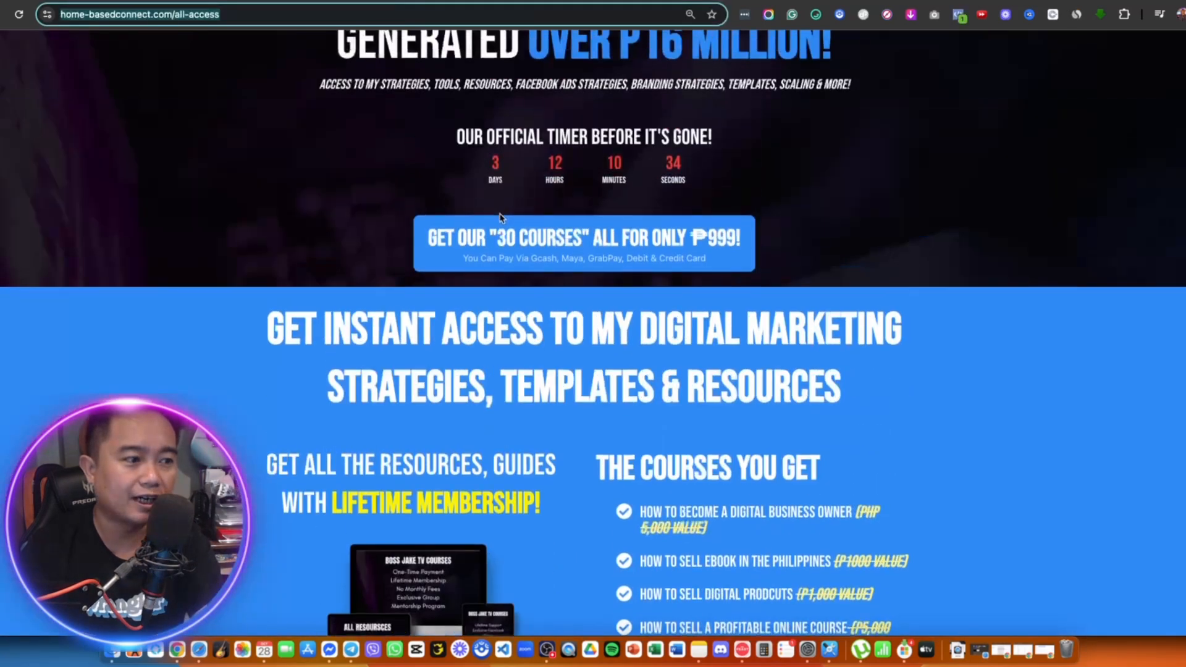
pyautogui.scroll(-10, 501, 216)
pyautogui.scroll(8, 274, 35)
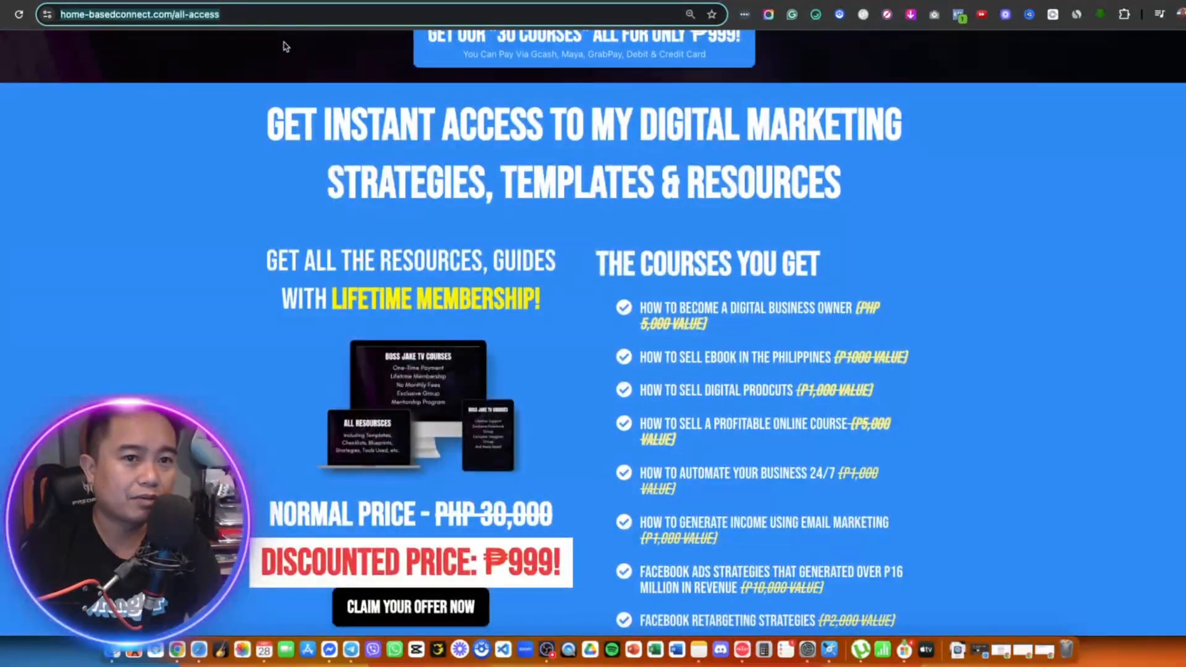
pyautogui.click(359, 1)
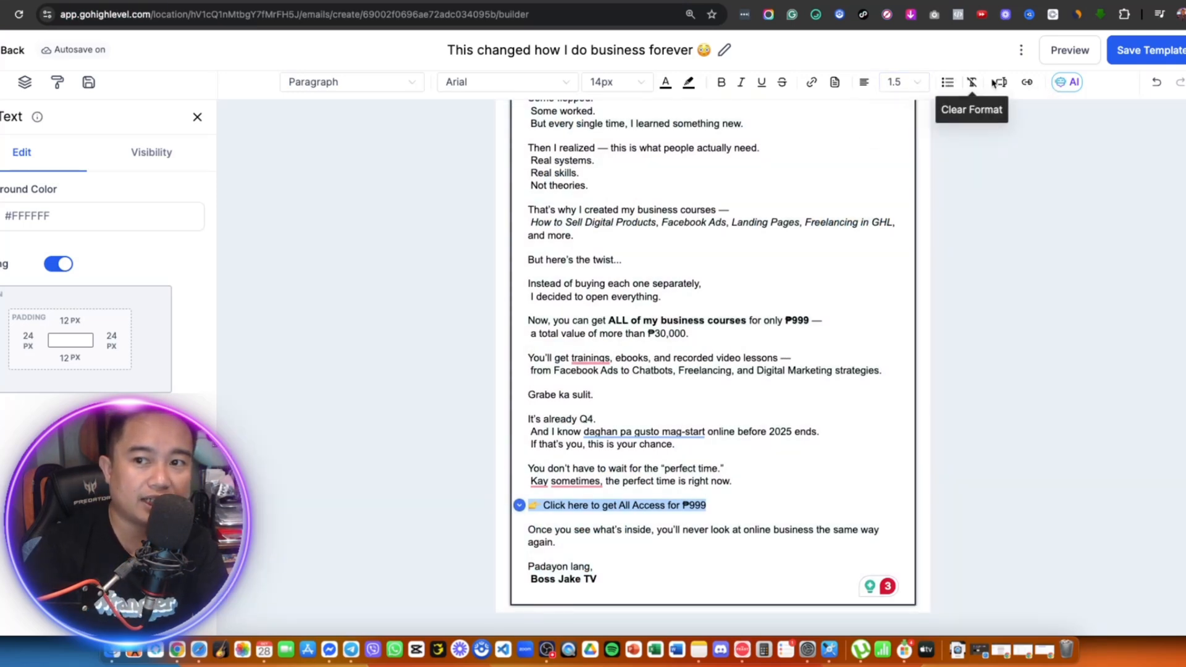
pyautogui.click(812, 87)
pyautogui.click(521, 267)
pyautogui.press('super+v')
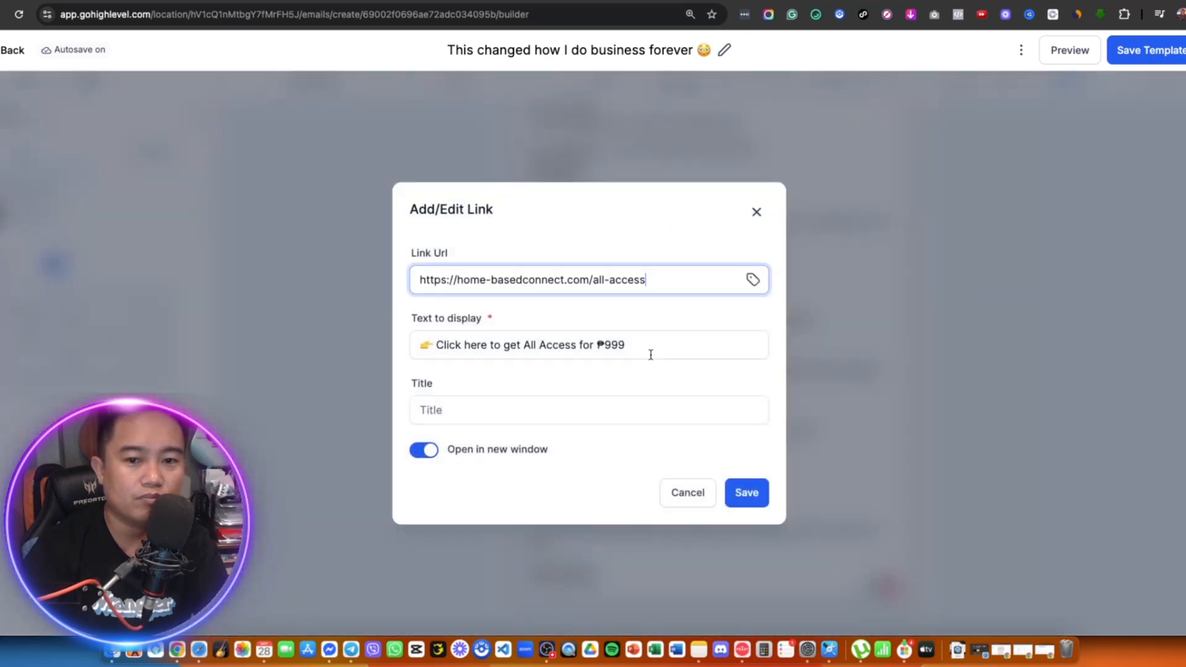
pyautogui.click(738, 489)
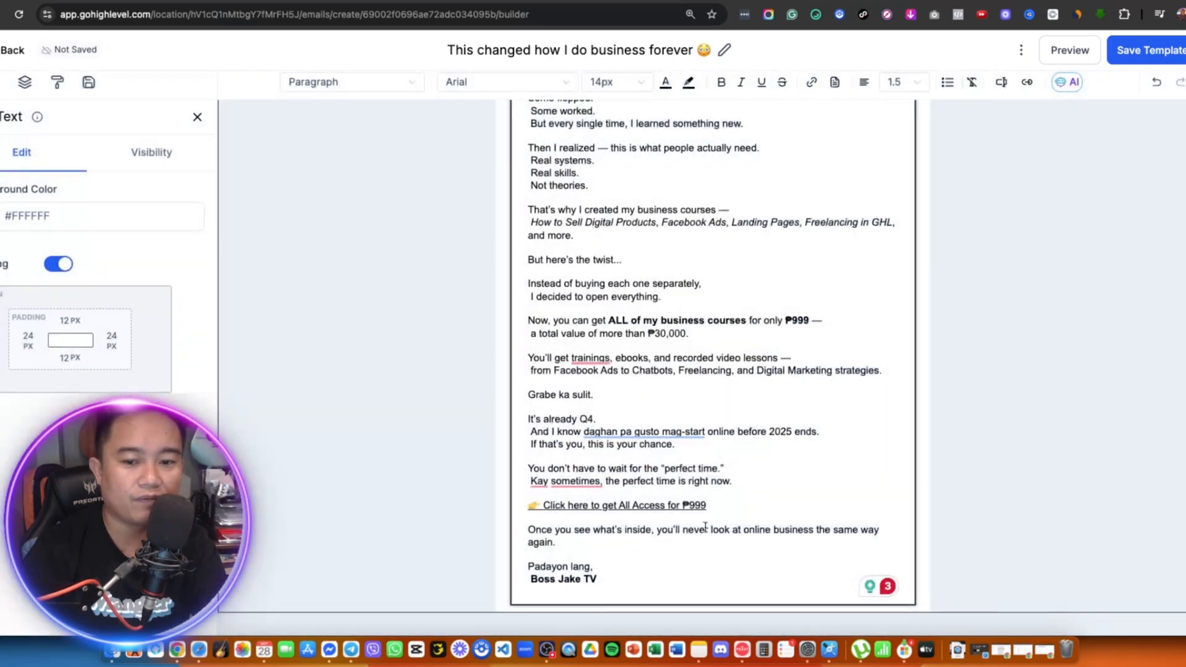
# - Colour the 'Click here to get All Access for ₱999' link line blue
pyautogui.moveTo(721, 507); pyautogui.dragTo(528, 505)
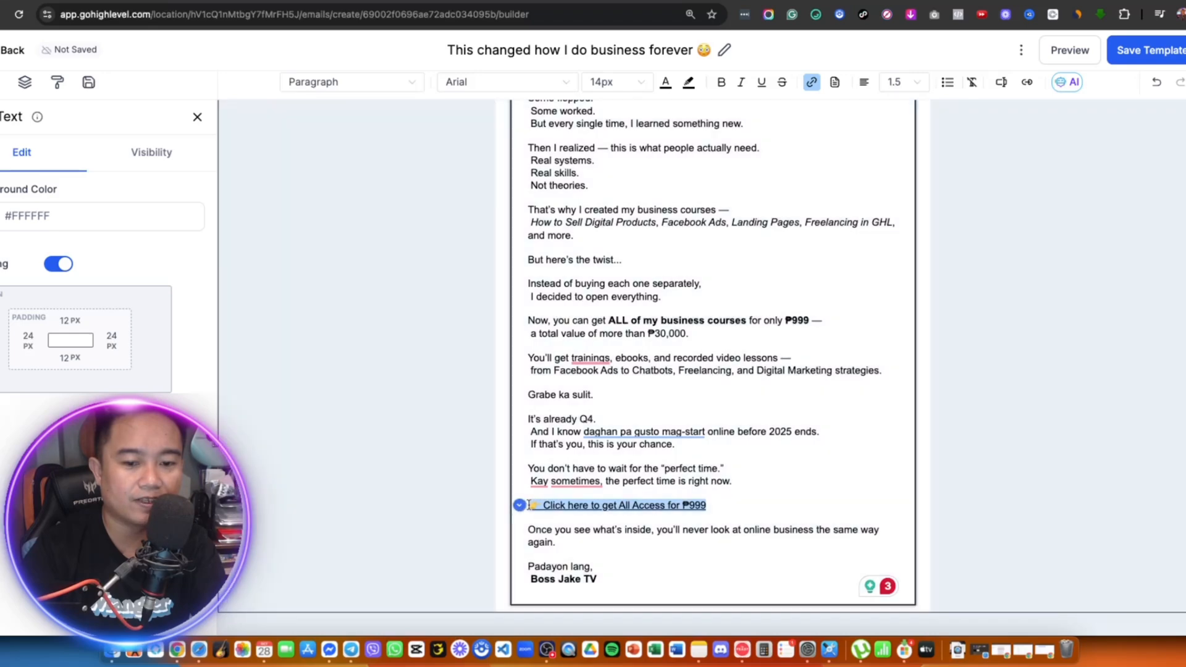
pyautogui.click(665, 82)
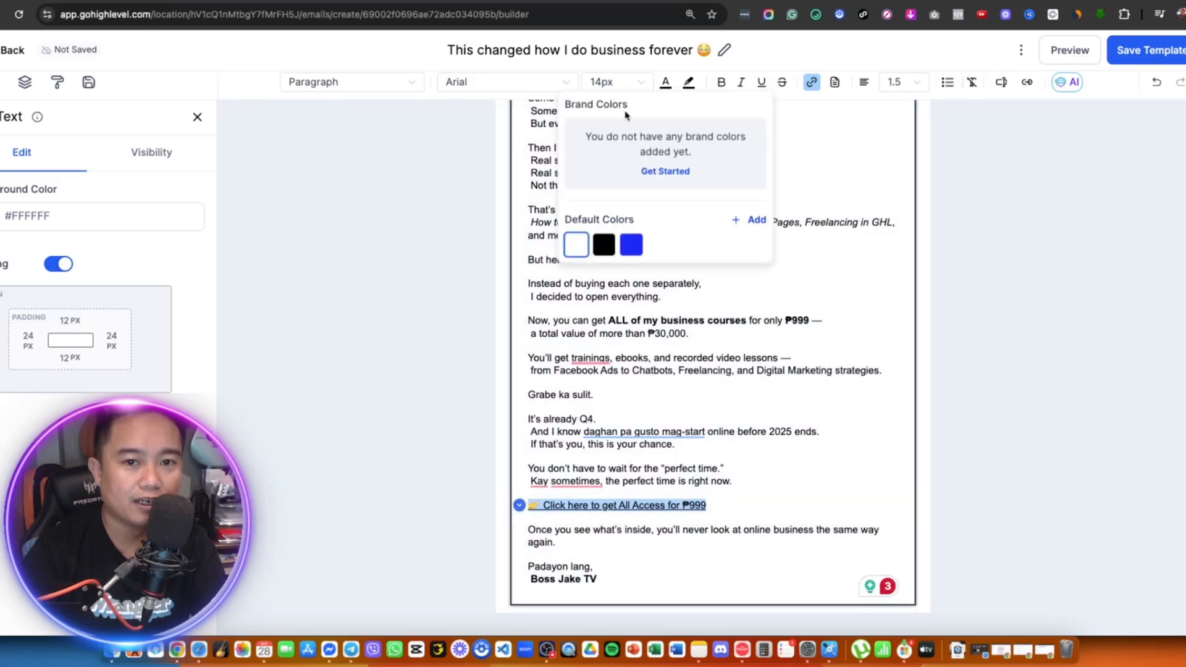
pyautogui.click(631, 245)
pyautogui.click(753, 363)
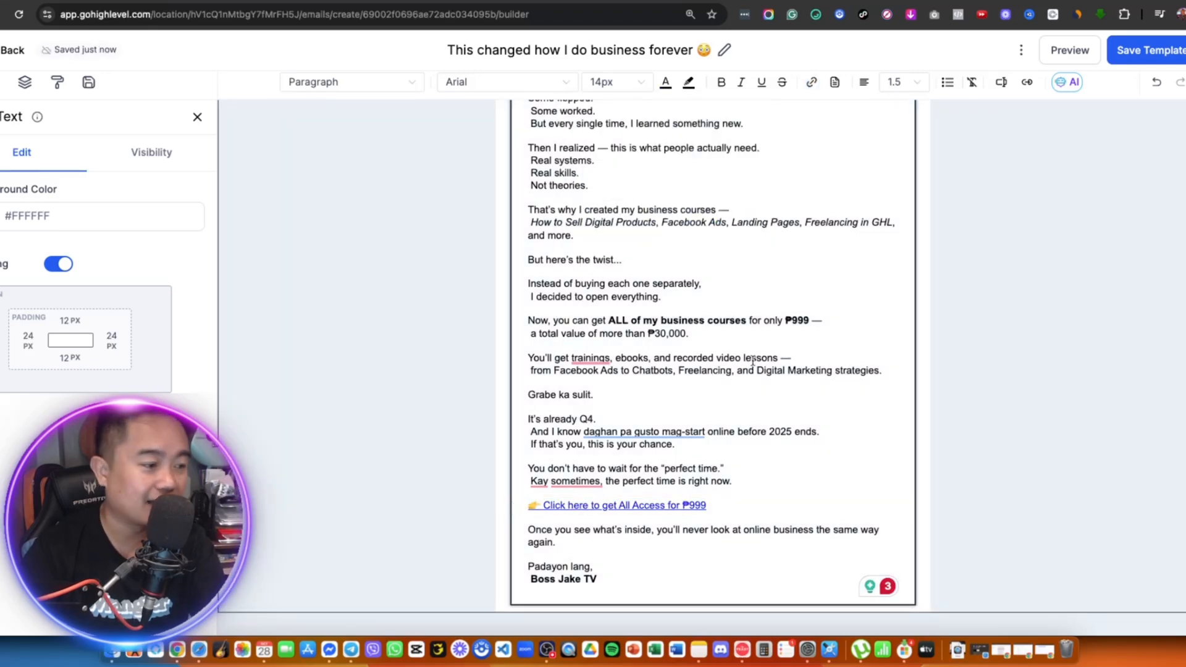
pyautogui.scroll(3, 708, 298)
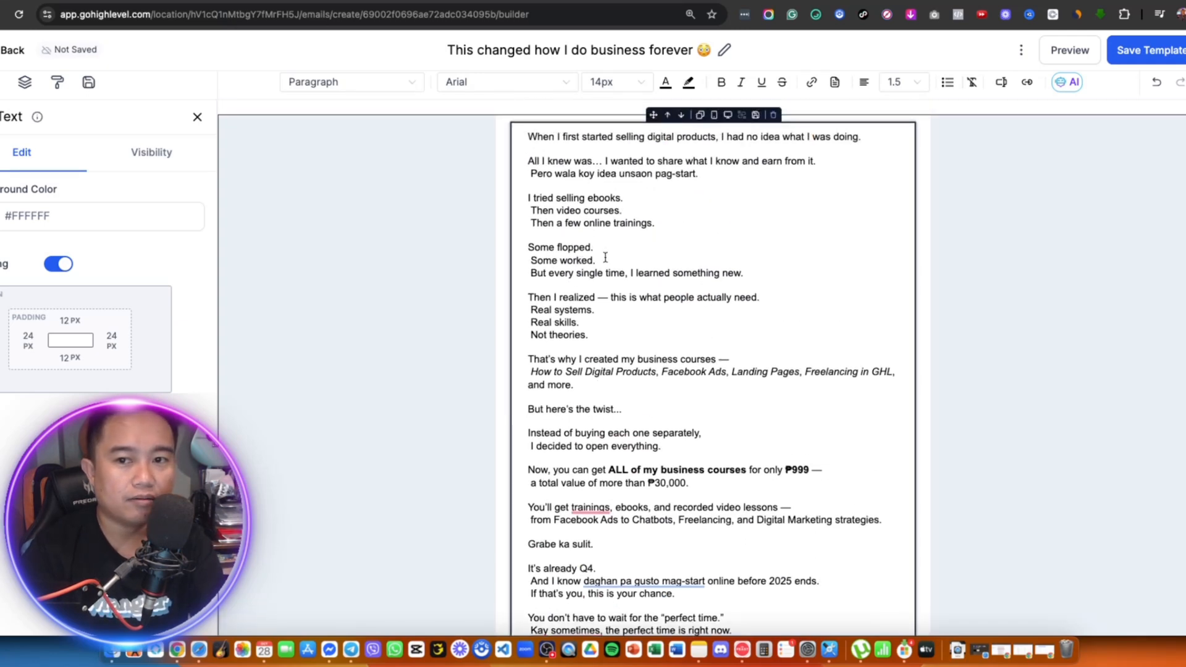
# - In Google Docs, select the next draft's subject 'I finally decided to open everything 😅'
pyautogui.press('super+grave')
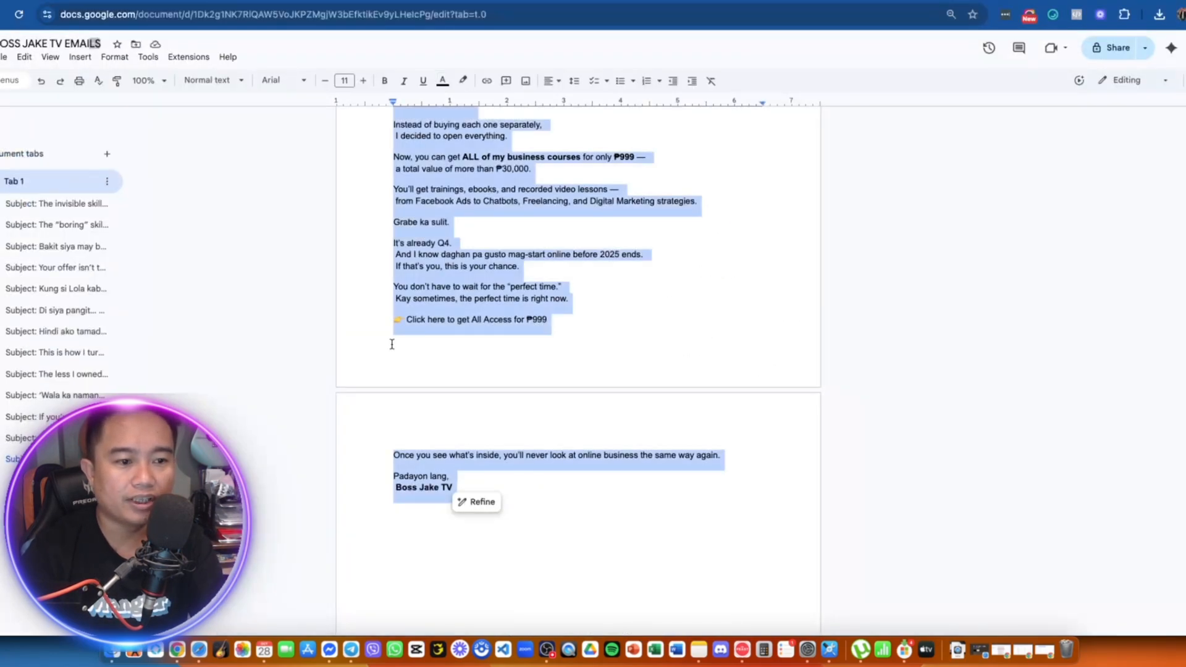
pyautogui.press('super+v')
pyautogui.scroll(-5, 518, 388)
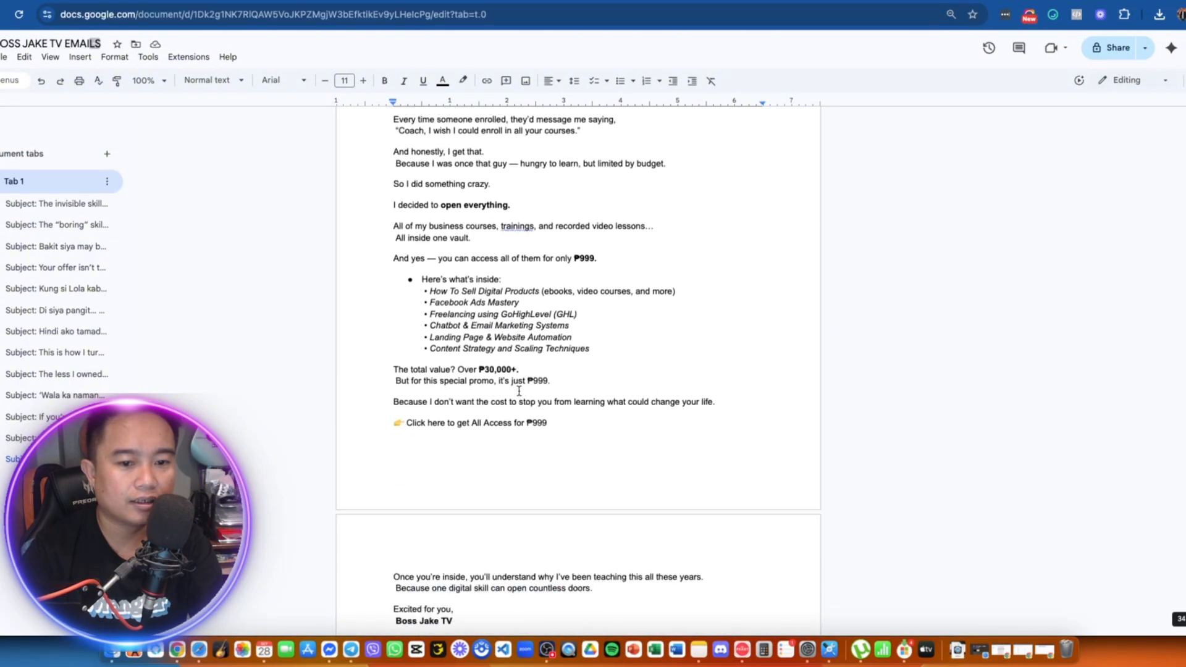
pyautogui.scroll(-10, 519, 388)
pyautogui.scroll(3, 519, 388)
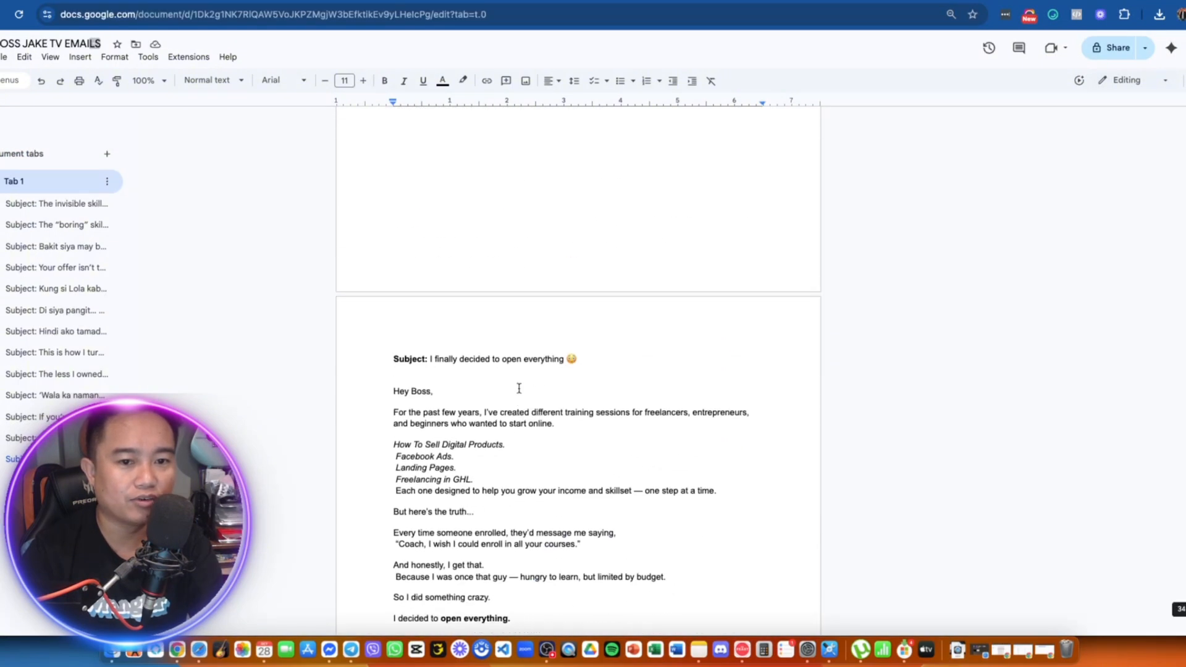
pyautogui.moveTo(614, 351); pyautogui.dragTo(430, 358)
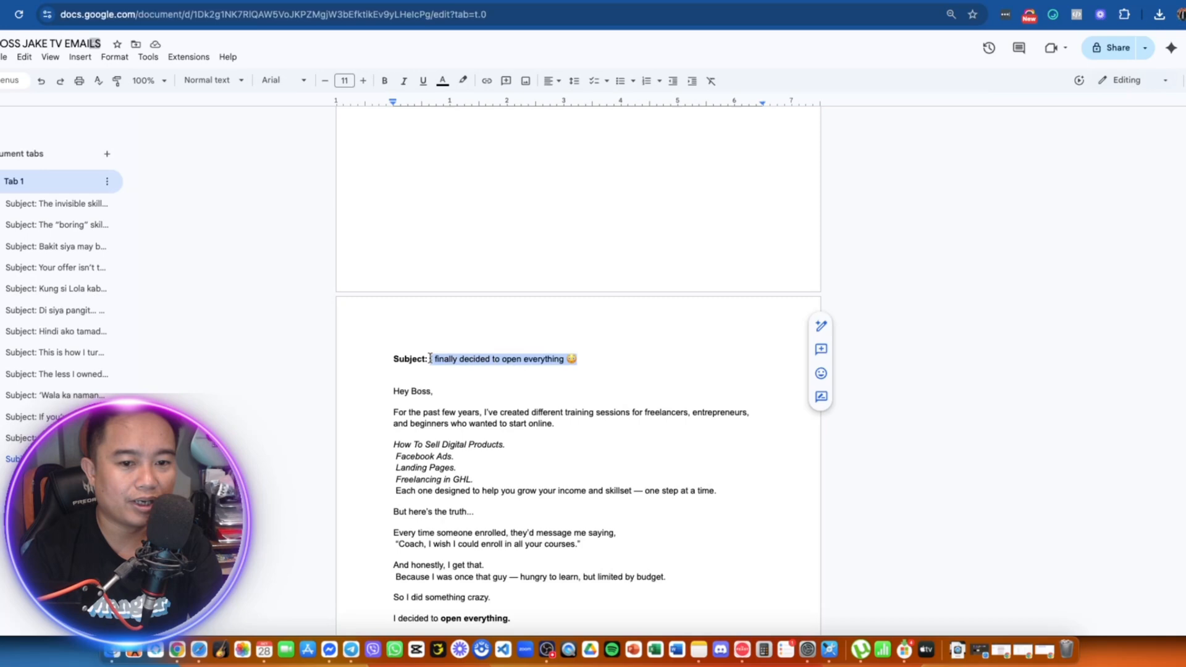
# - Retitle the template 'I finally decided to open everything 😅' by pasting the copied subject
pyautogui.hotkey('ctrl', 'Tab')
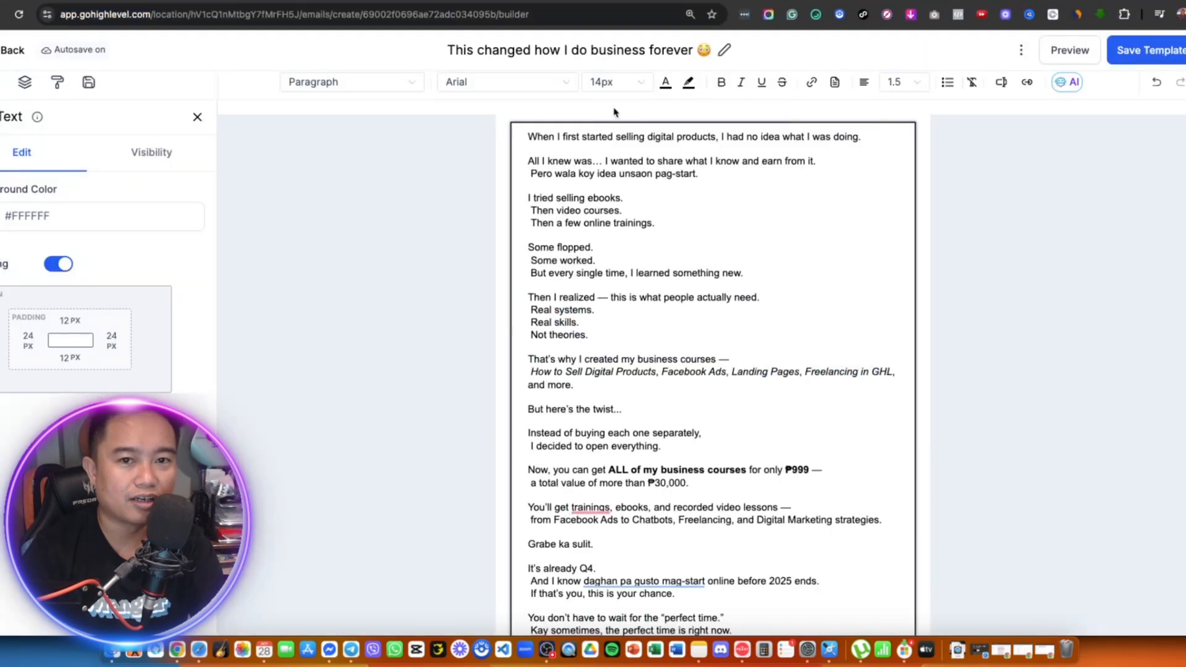
pyautogui.press('super+f')
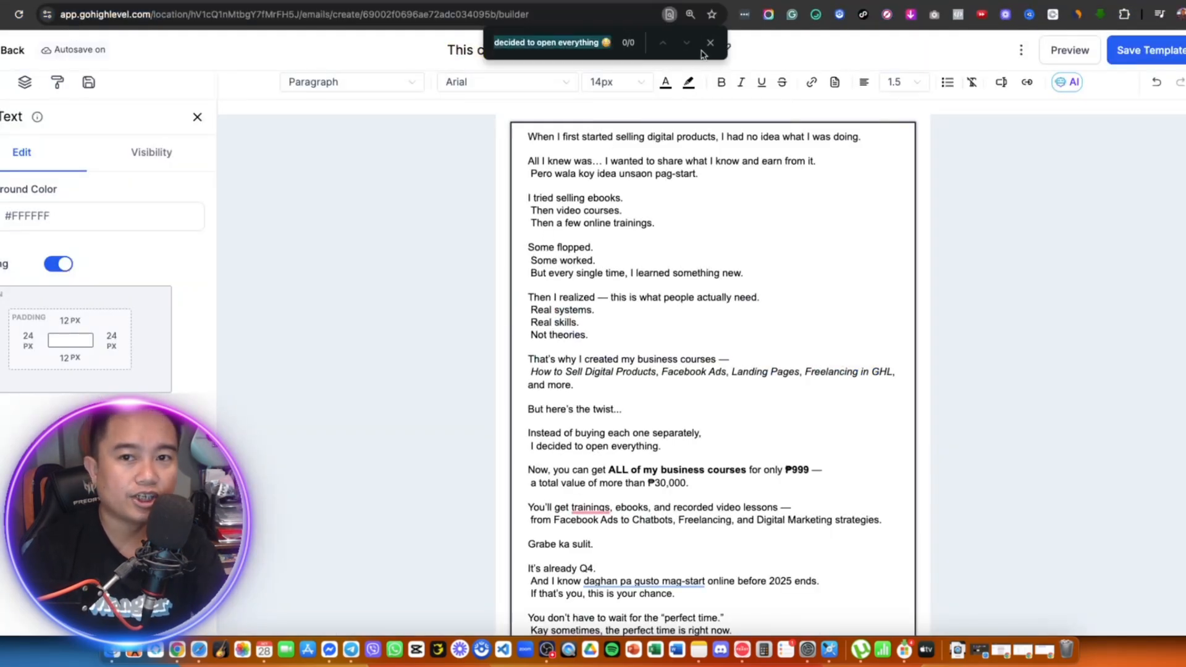
pyautogui.press('Escape')
pyautogui.tripleClick(581, 50)
pyautogui.write('I finally decided to open everything 😳')
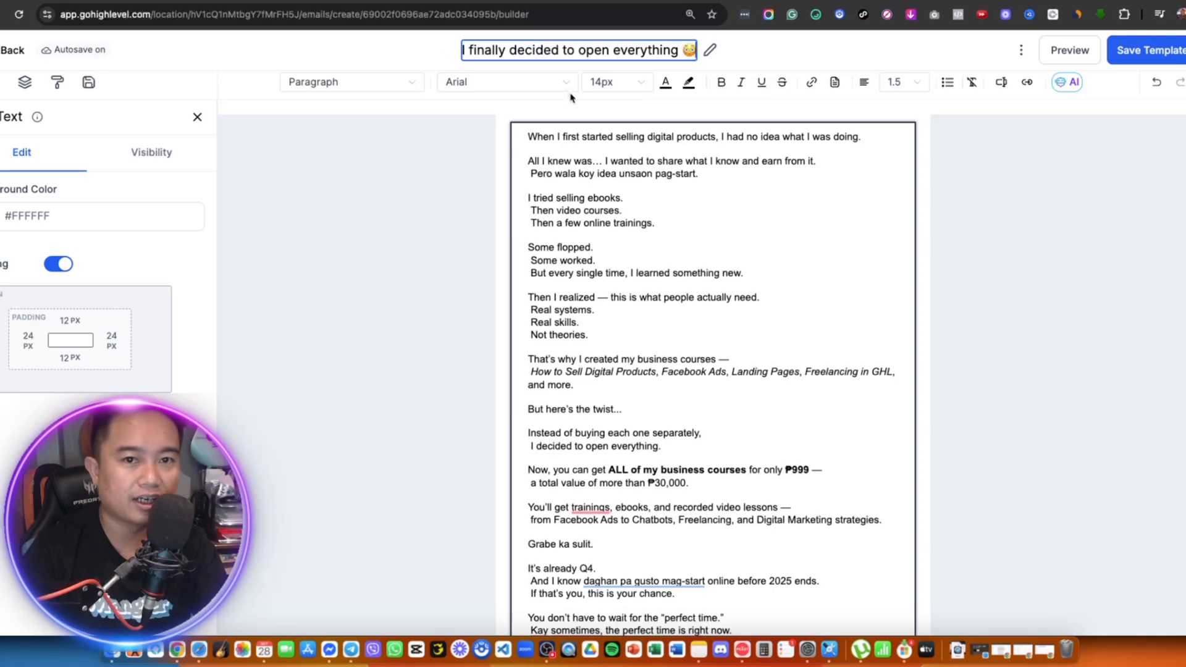
pyautogui.click(691, 249)
# - Replace the text block's old copy with the new email body from Google Docs
pyautogui.hotkey('ctrl', 'shift', 'Tab')
pyautogui.scroll(-1, 540, 423)
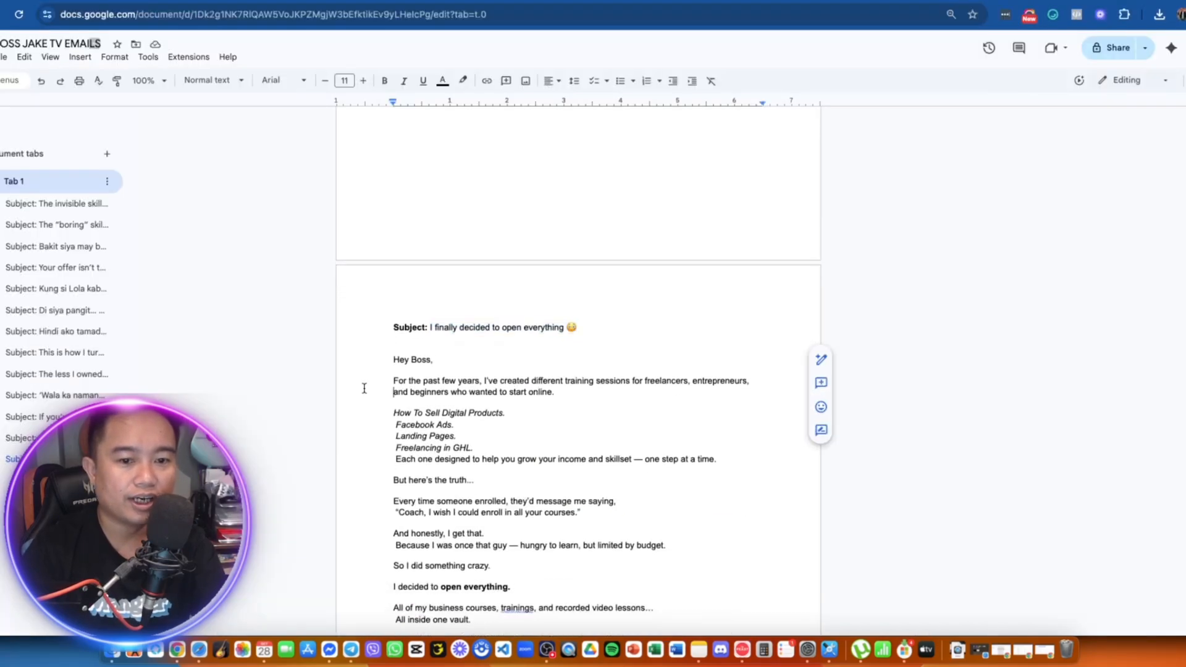
pyautogui.moveTo(389, 354); pyautogui.dragTo(727, 523)
pyautogui.hotkey('ctrl', 'Tab')
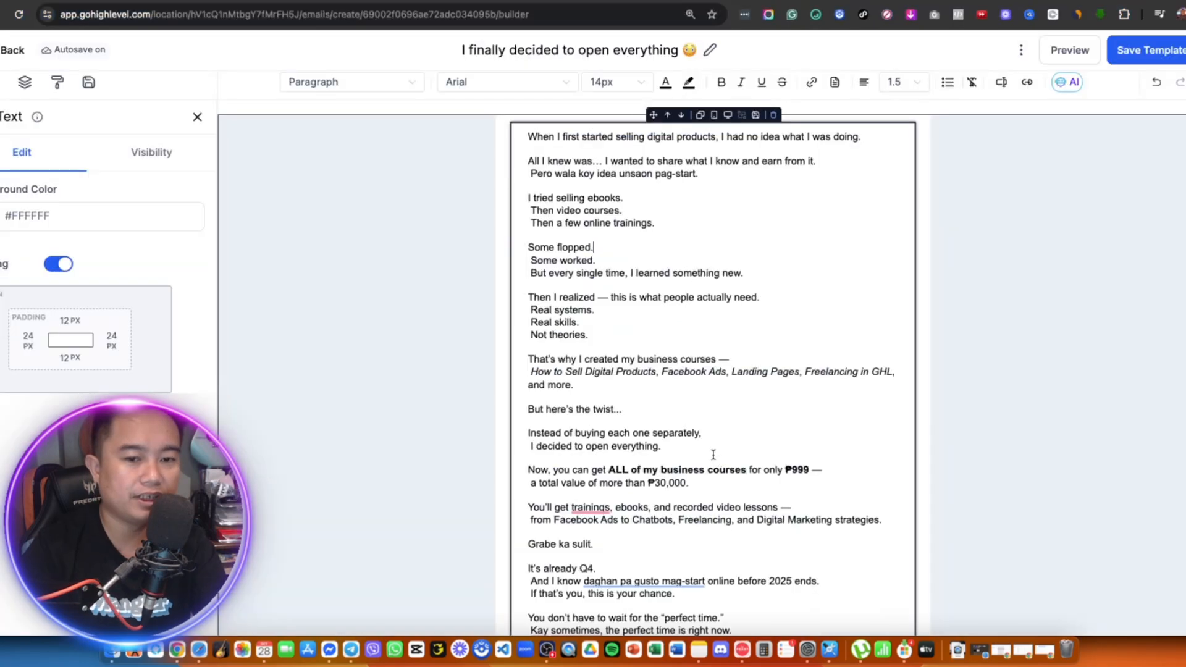
pyautogui.press('super+a')
pyautogui.press('super+v')
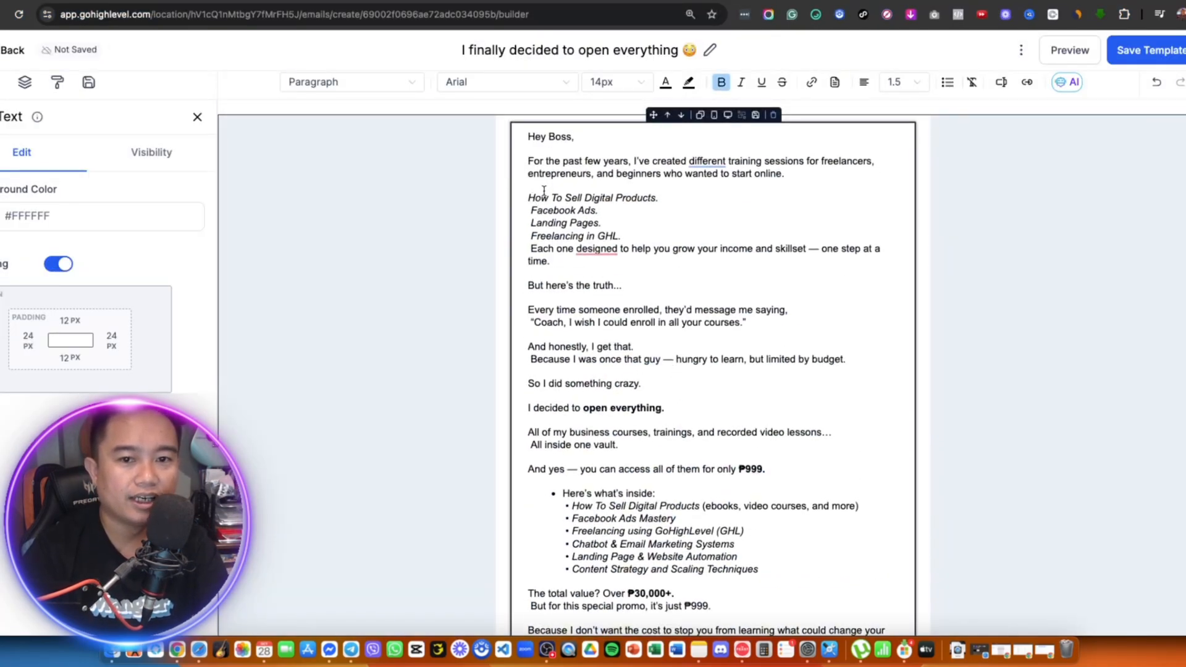
# - Insert the Contact First Name custom value into the 'Hey Boss' greeting
pyautogui.click(582, 143)
pyautogui.press('BackSpace')
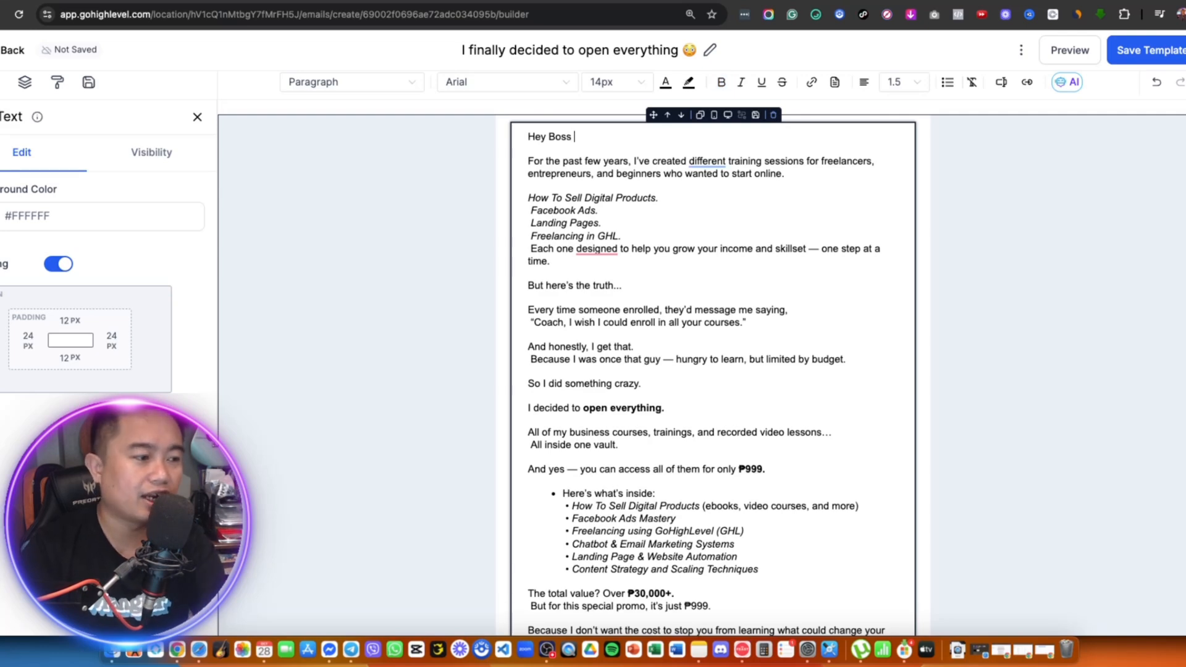
pyautogui.click(1002, 87)
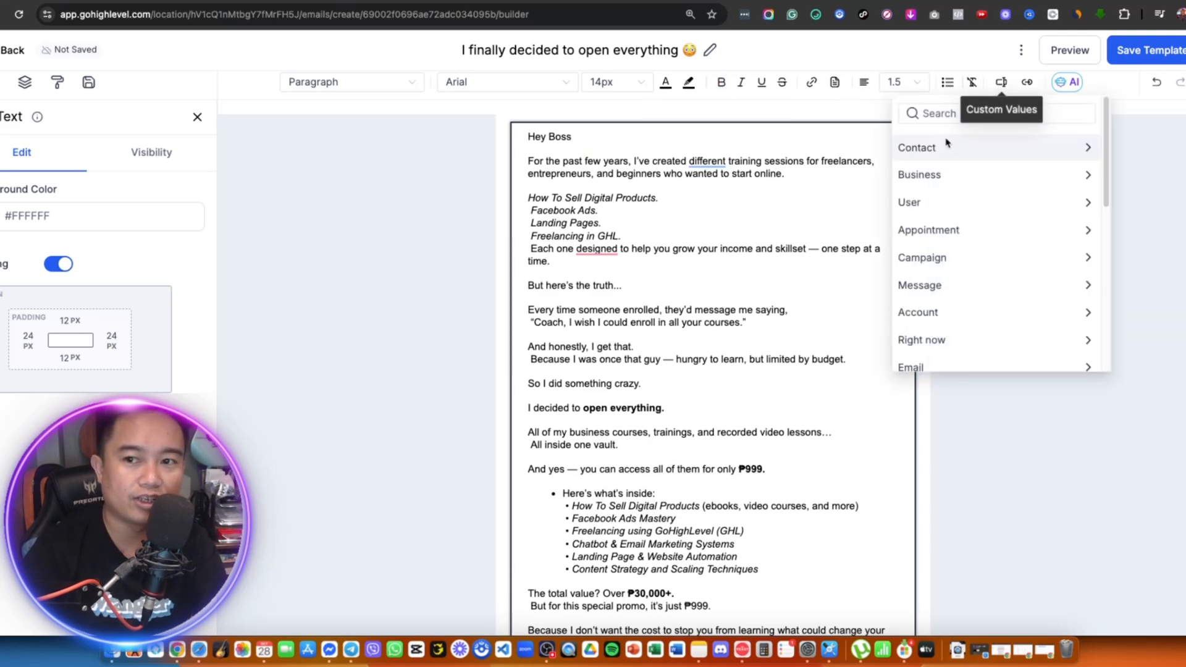
pyautogui.click(984, 147)
pyautogui.click(952, 198)
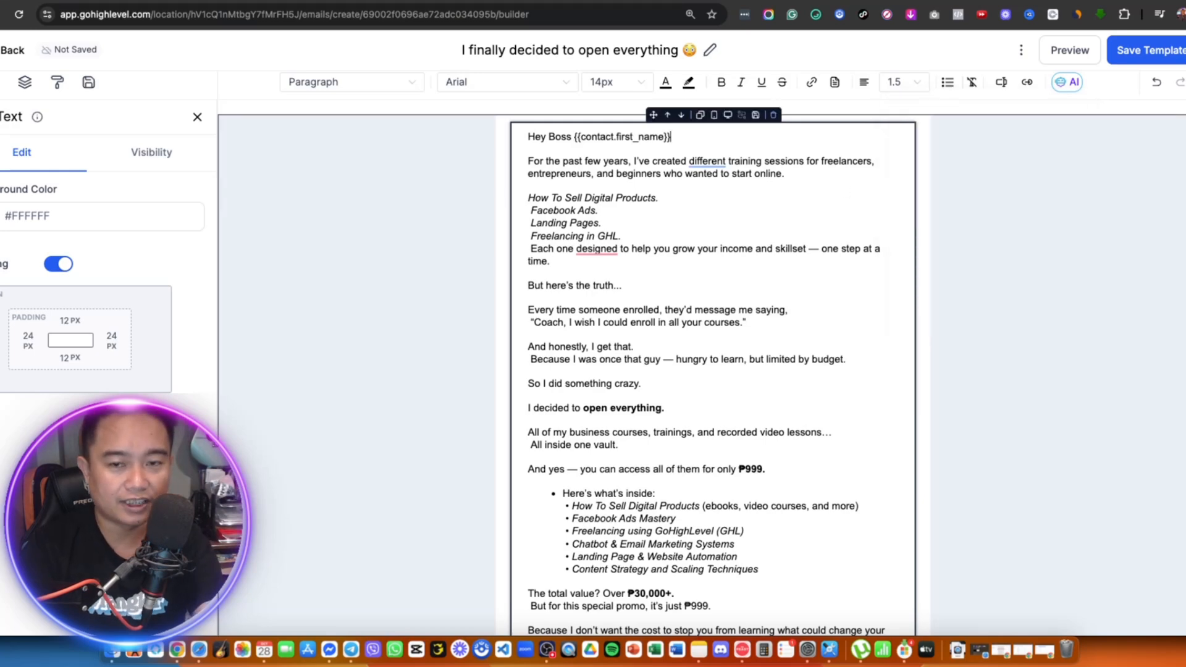
# - Make the whole 'Hey Boss {{contact.first_name}},' greeting line bold
pyautogui.tripleClick(642, 134)
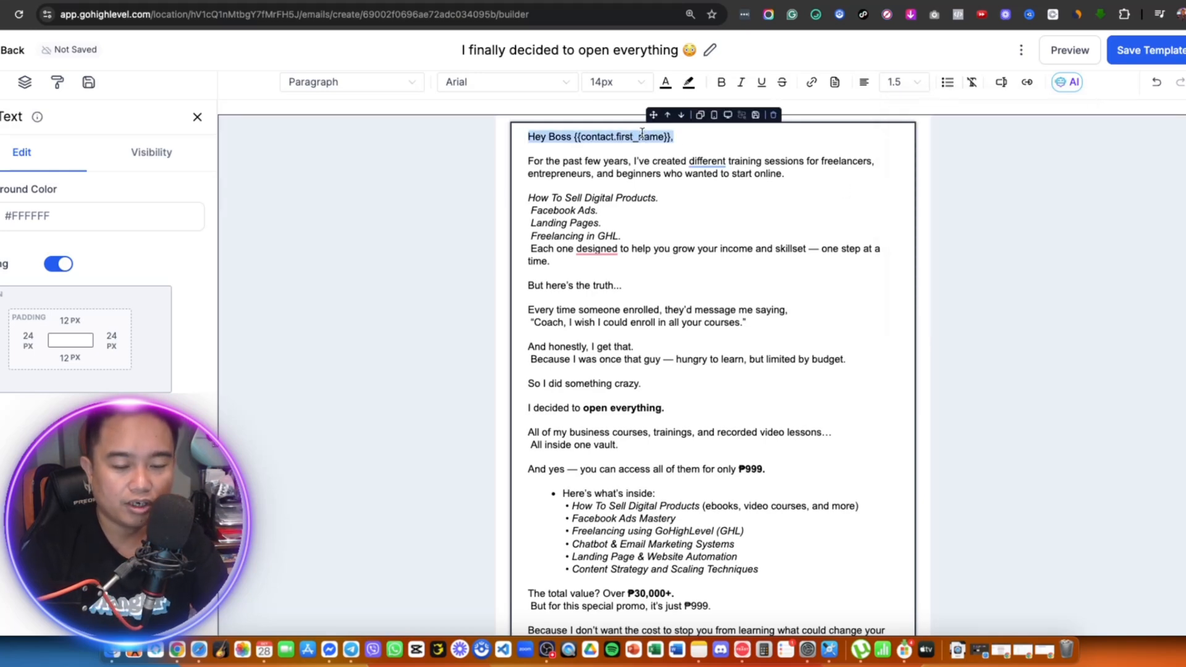
pyautogui.hotkey('ctrl', 'b')
pyautogui.click(695, 160)
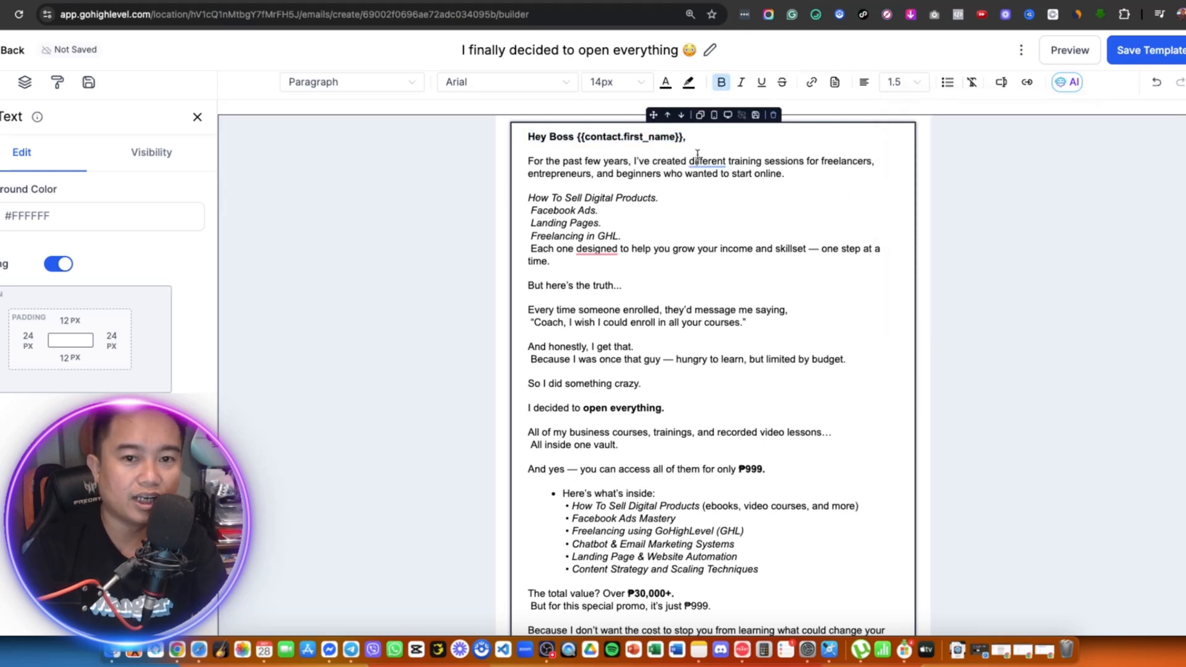
pyautogui.click(534, 198)
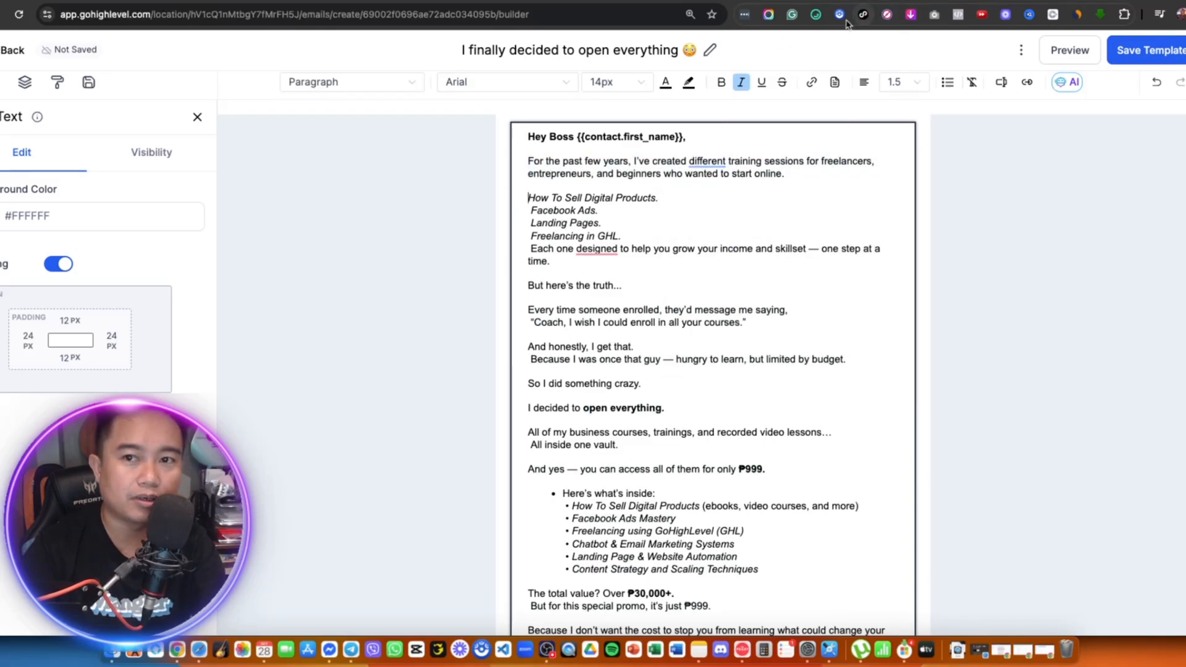
# - Add 👉 emojis before How To Sell Digital Products, Facebook Ads, Landing Pages and Freelancing in GHL
pyautogui.click(816, 14)
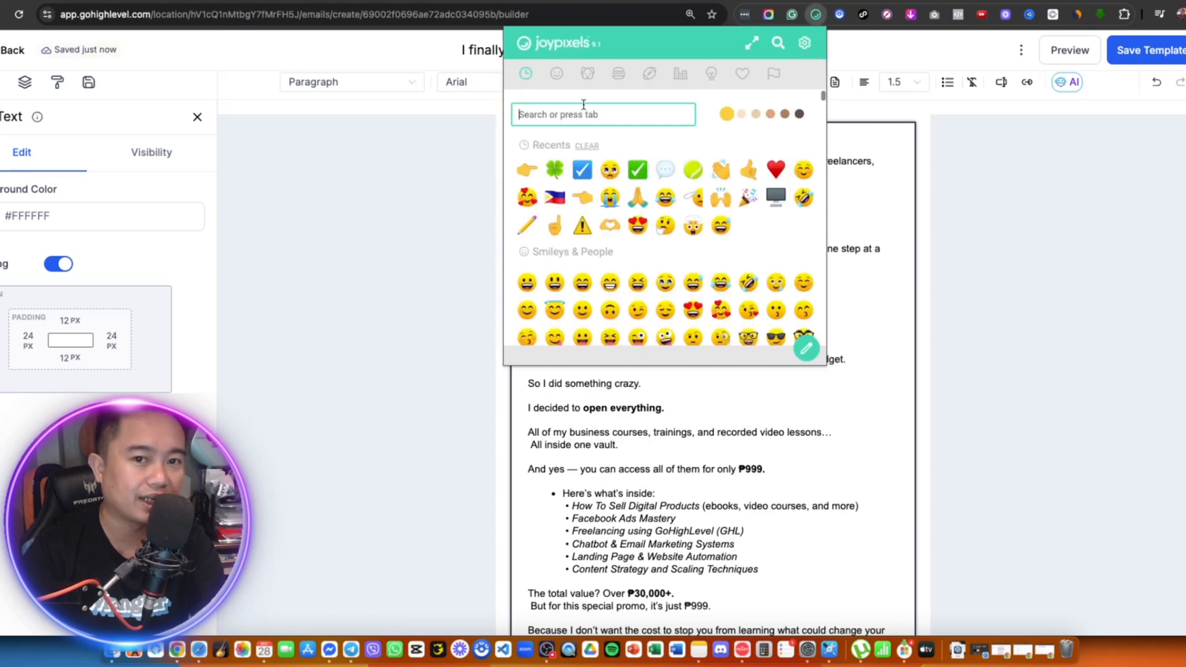
pyautogui.write('point')
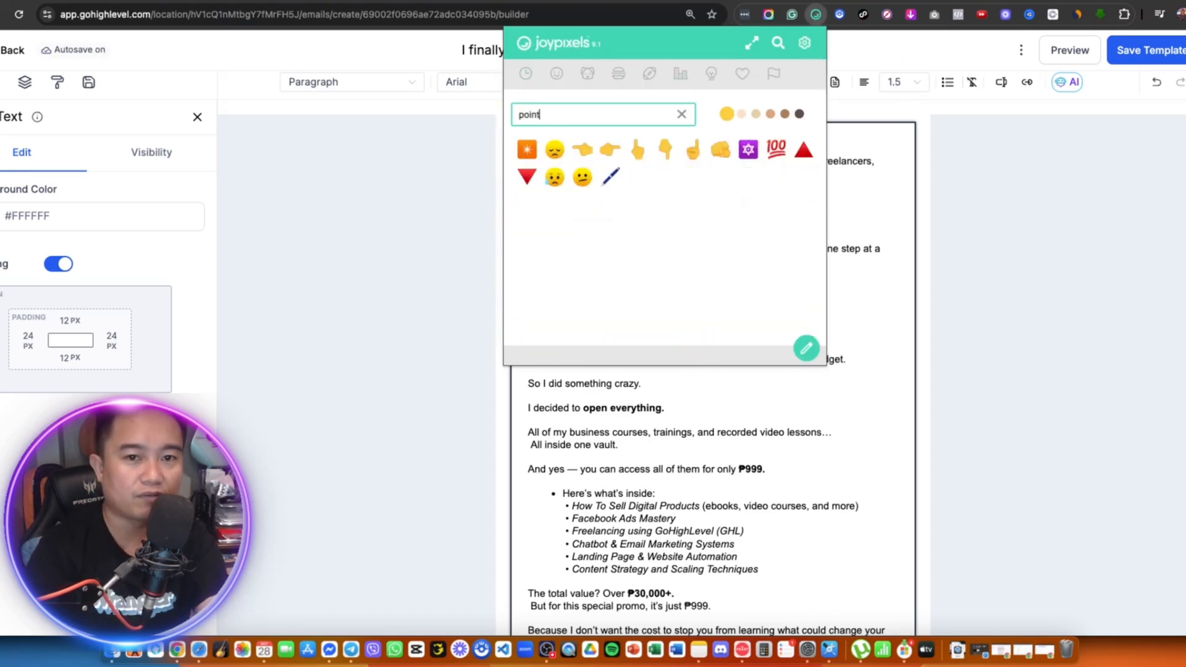
pyautogui.click(620, 150)
pyautogui.click(675, 378)
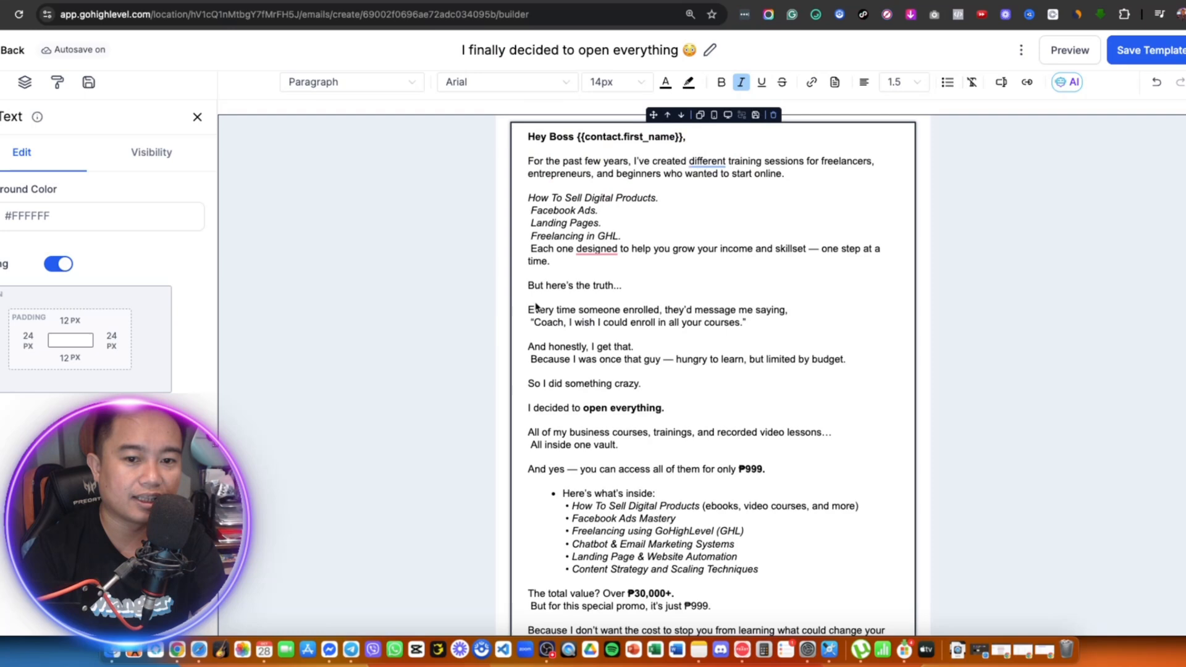
pyautogui.write('👉')
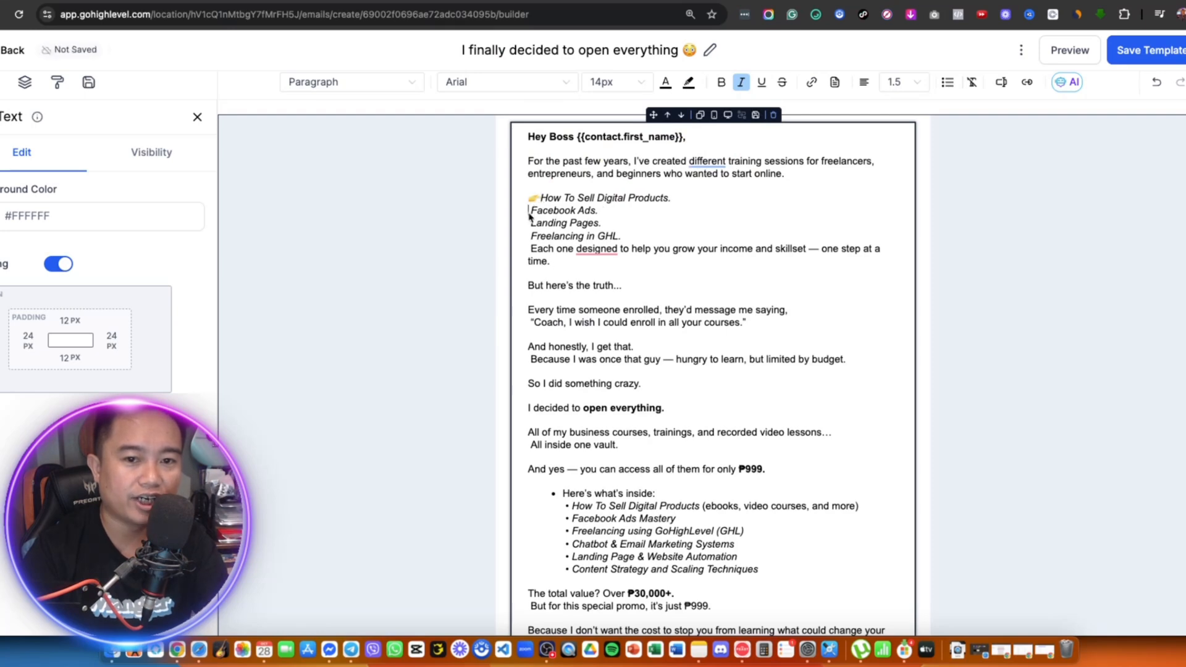
pyautogui.write('👉')
pyautogui.click(530, 224)
pyautogui.write('👉')
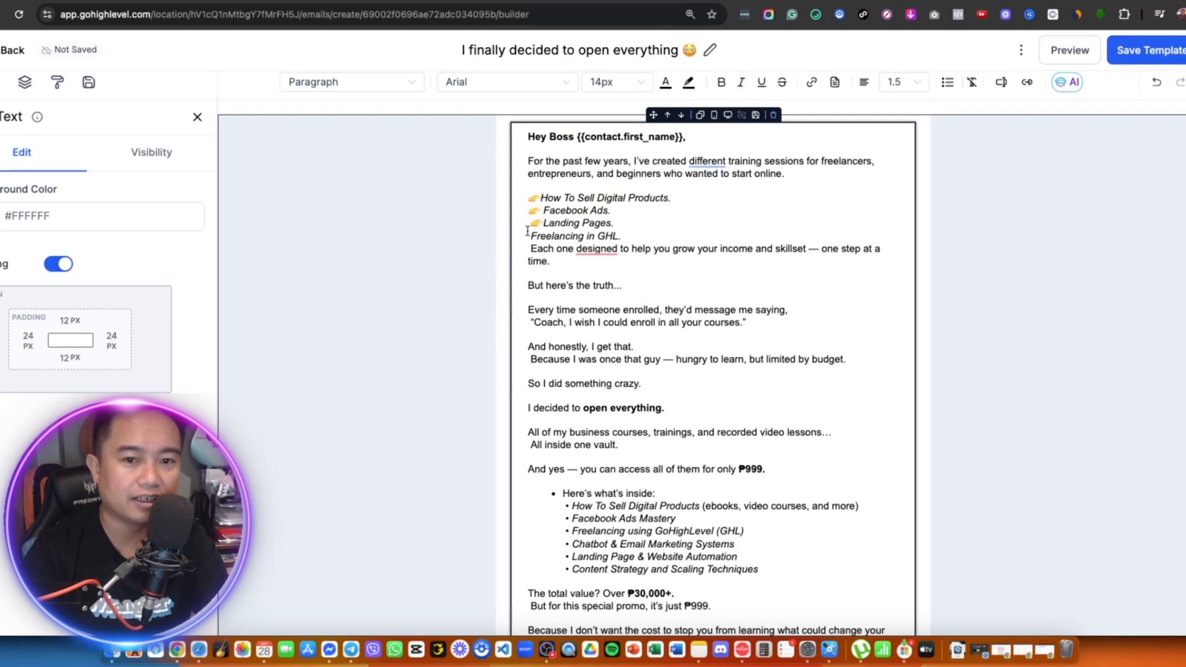
pyautogui.press('BackSpace')
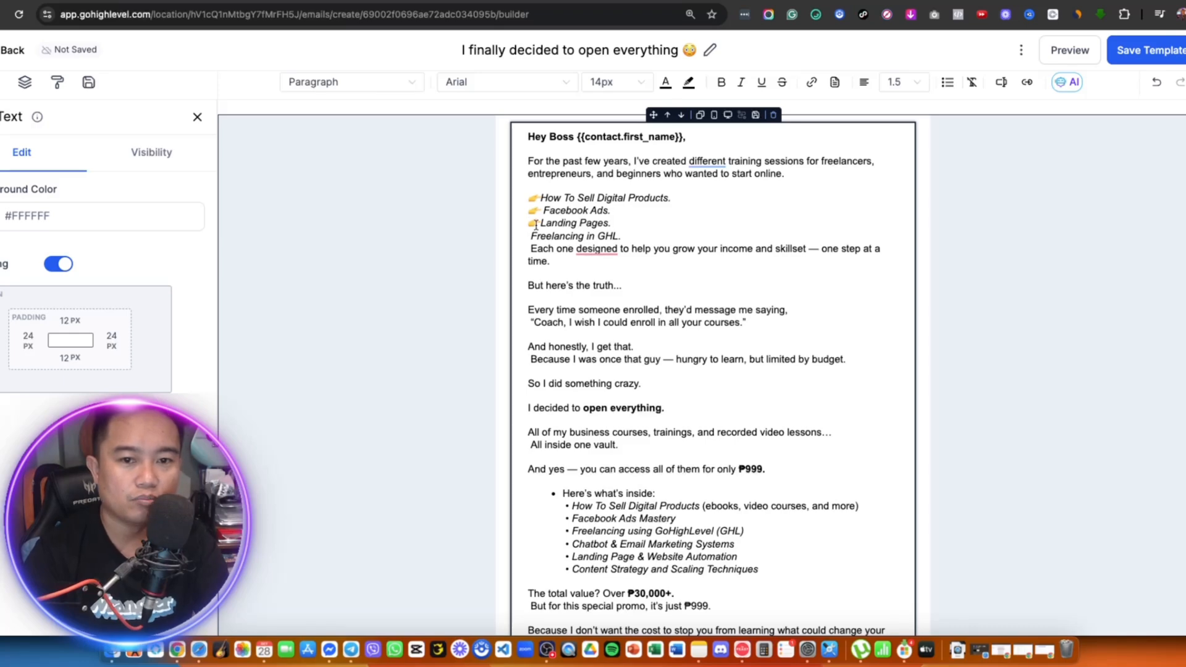
pyautogui.click(529, 237)
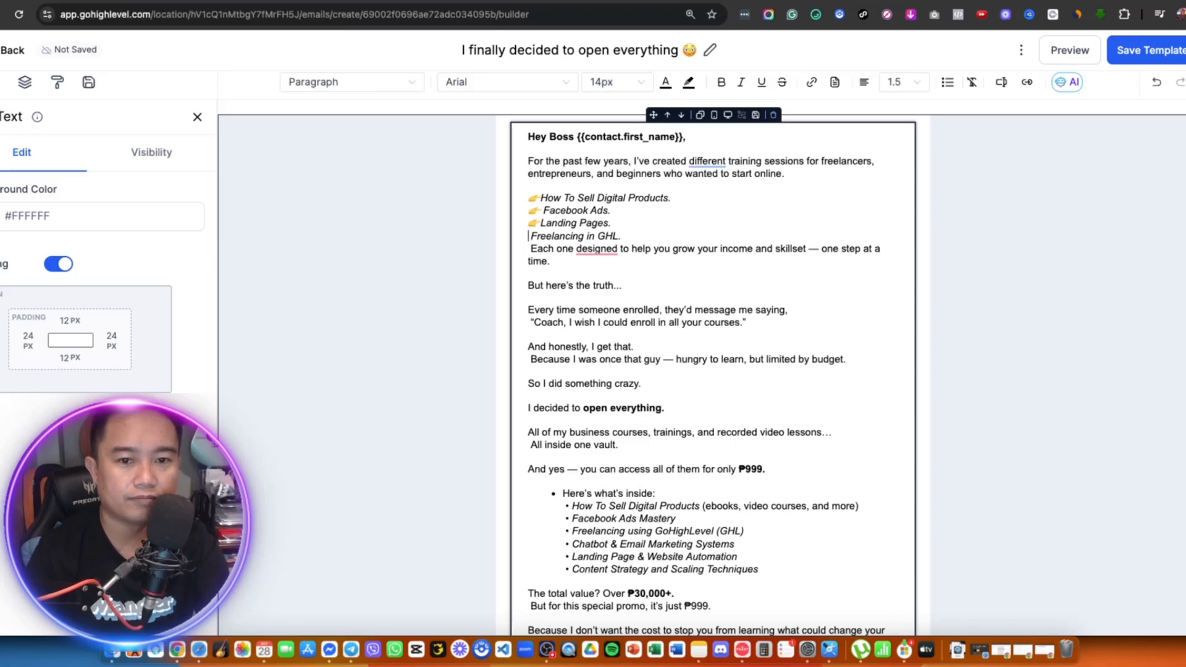
pyautogui.write('👉')
# - Turn off italics and add a blank line after the course list
pyautogui.press('Right')
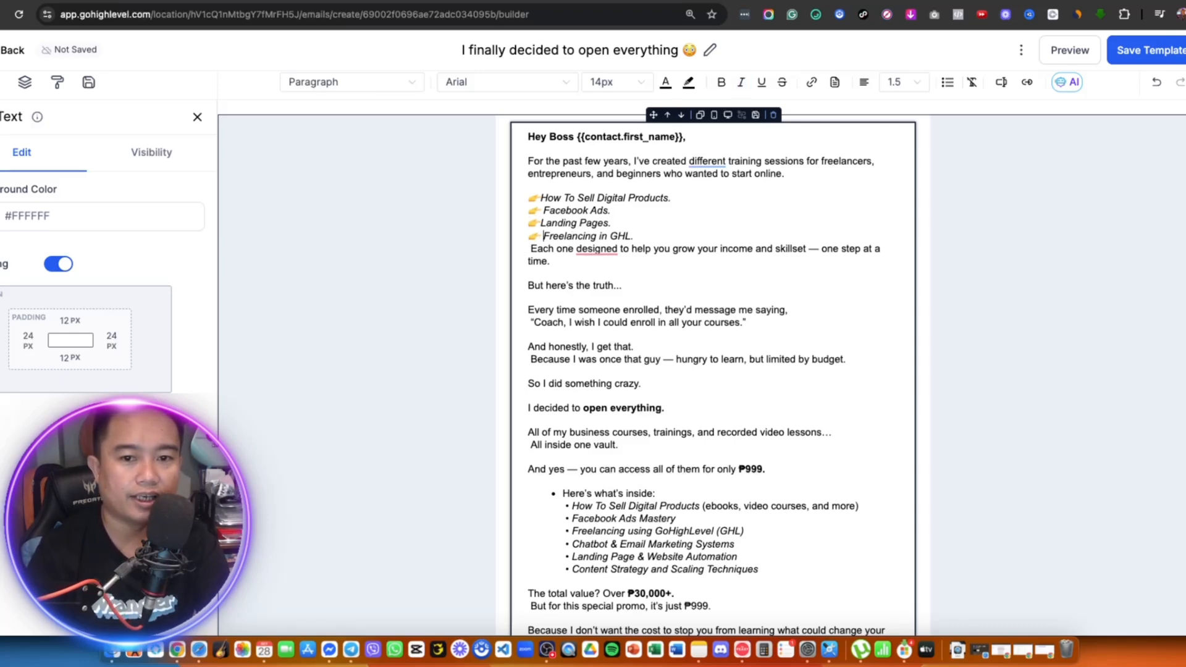
pyautogui.click(664, 237)
pyautogui.press('Return')
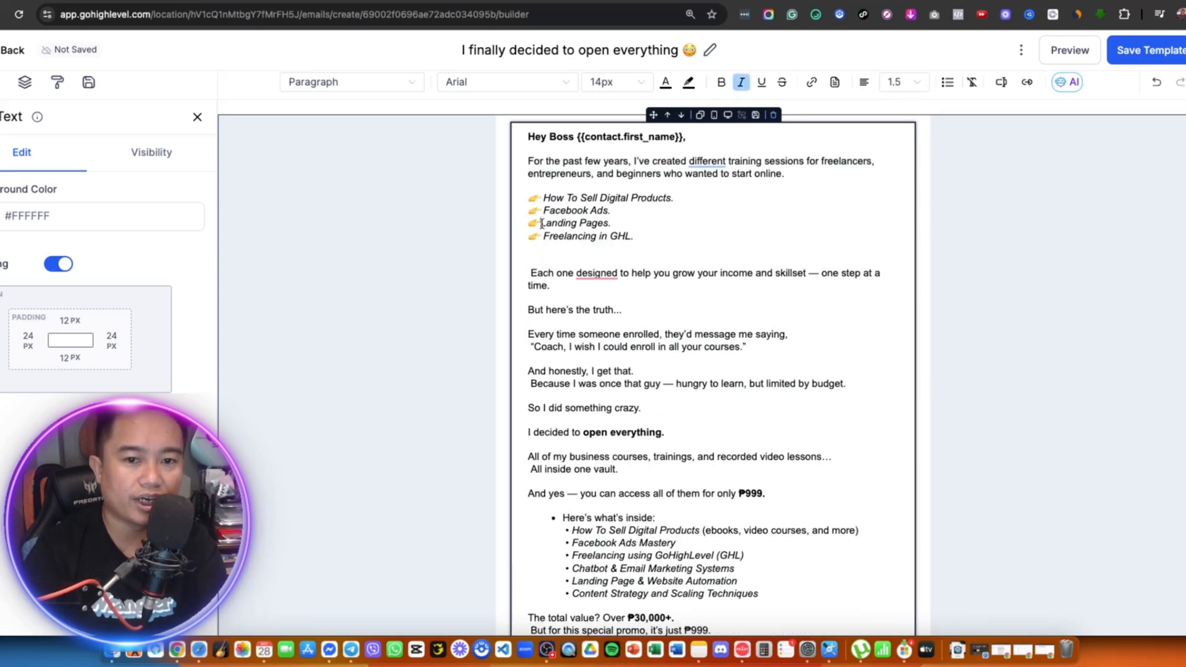
pyautogui.click(707, 236)
# - Delete leading spaces before 'But for this special promo', 'All inside one vault.', 'Because I was once that guy' and 'Each one designed'
pyautogui.scroll(-3, 678, 349)
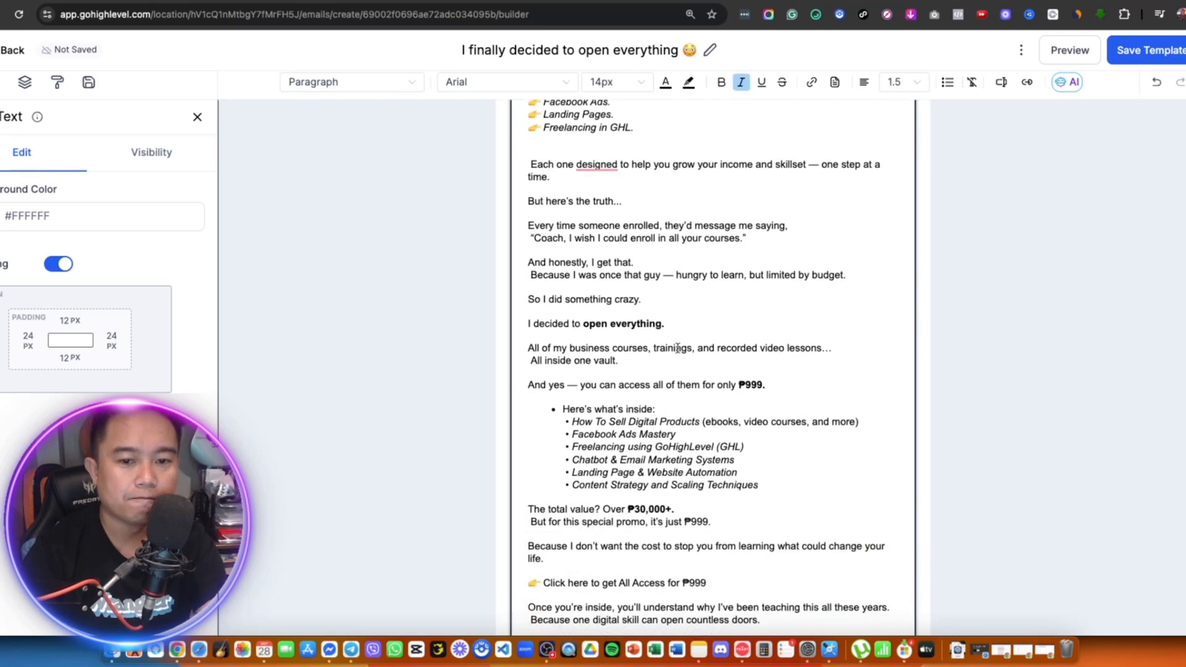
pyautogui.scroll(-2, 678, 350)
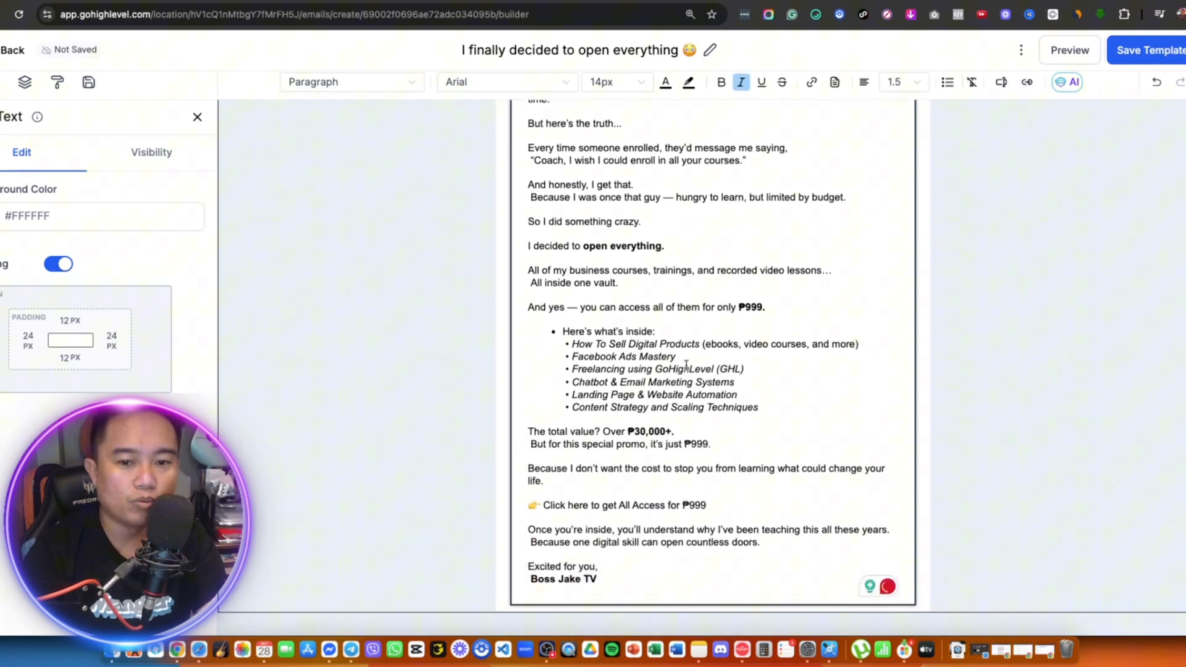
pyautogui.click(530, 443)
pyautogui.press('BackSpace')
pyautogui.click(532, 285)
pyautogui.press('BackSpace')
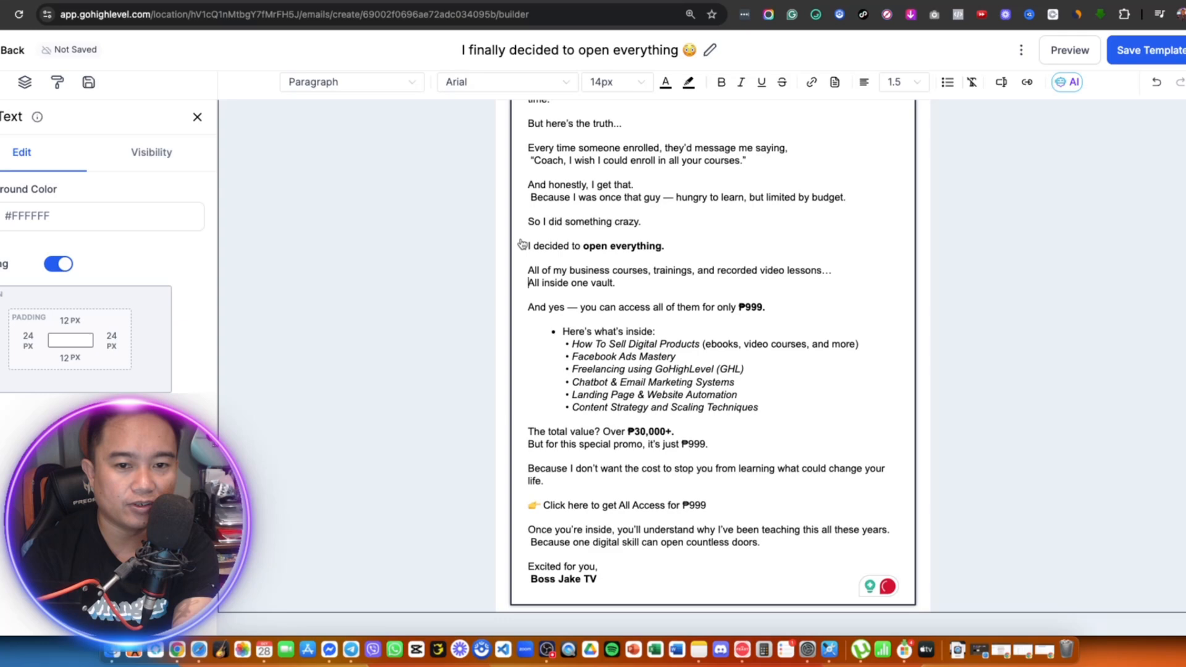
pyautogui.click(531, 197)
pyautogui.press('BackSpace')
pyautogui.scroll(2, 543, 196)
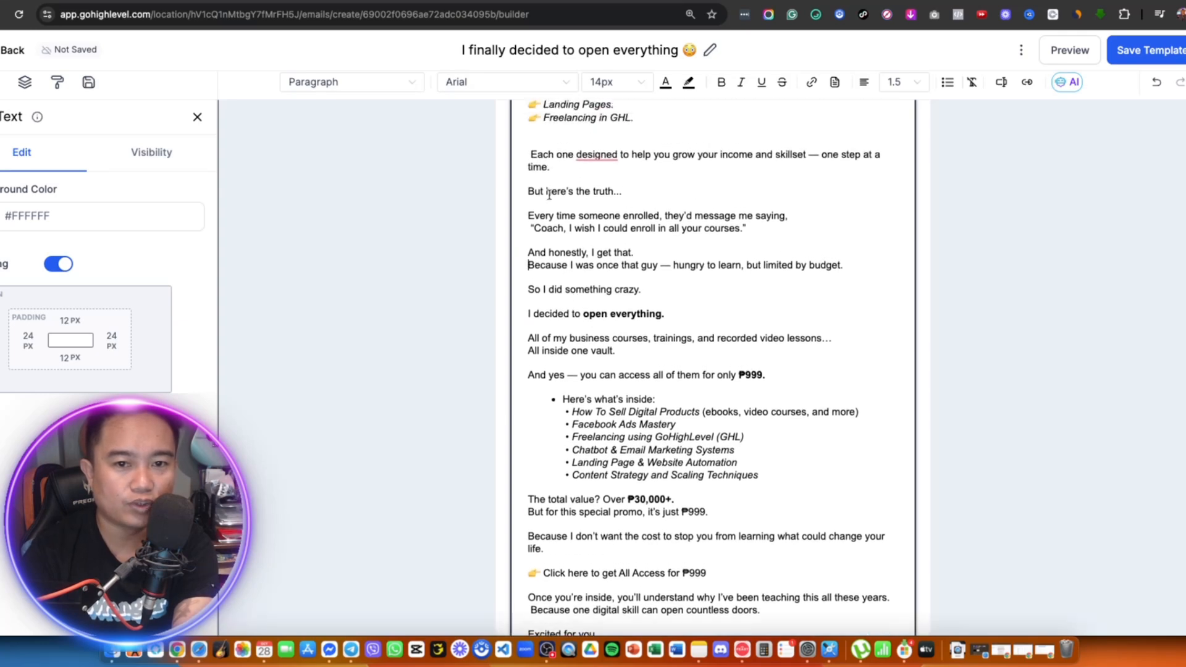
pyautogui.click(530, 154)
pyautogui.press('BackSpace')
pyautogui.scroll(4, 723, 327)
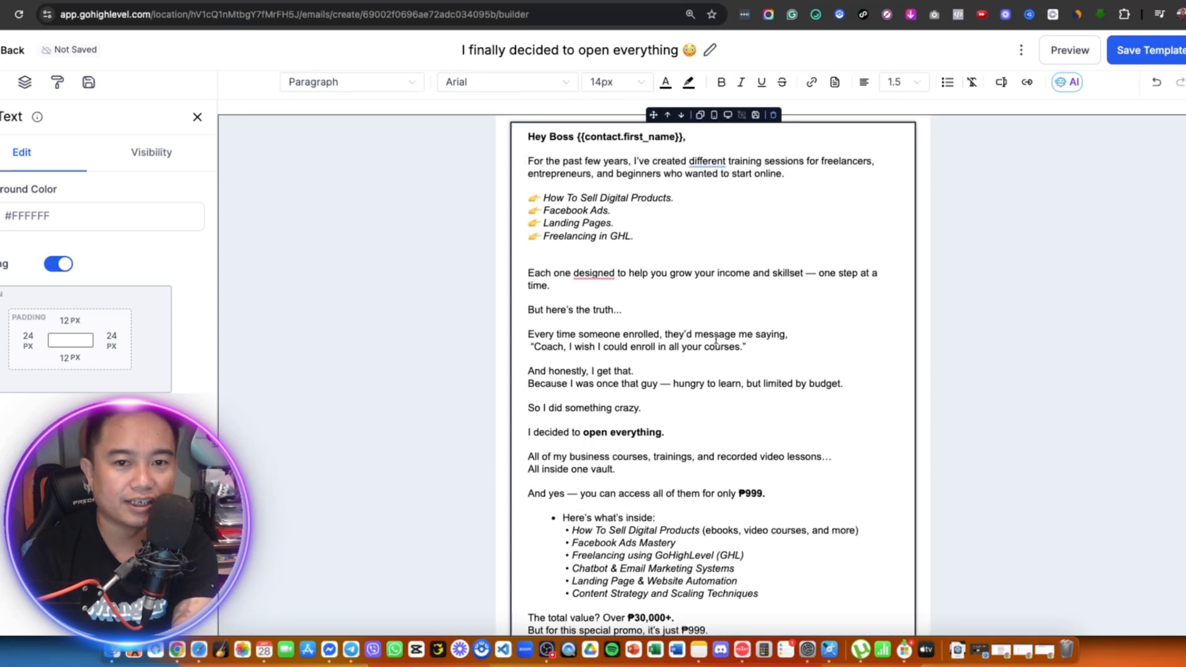
pyautogui.scroll(-6, 645, 365)
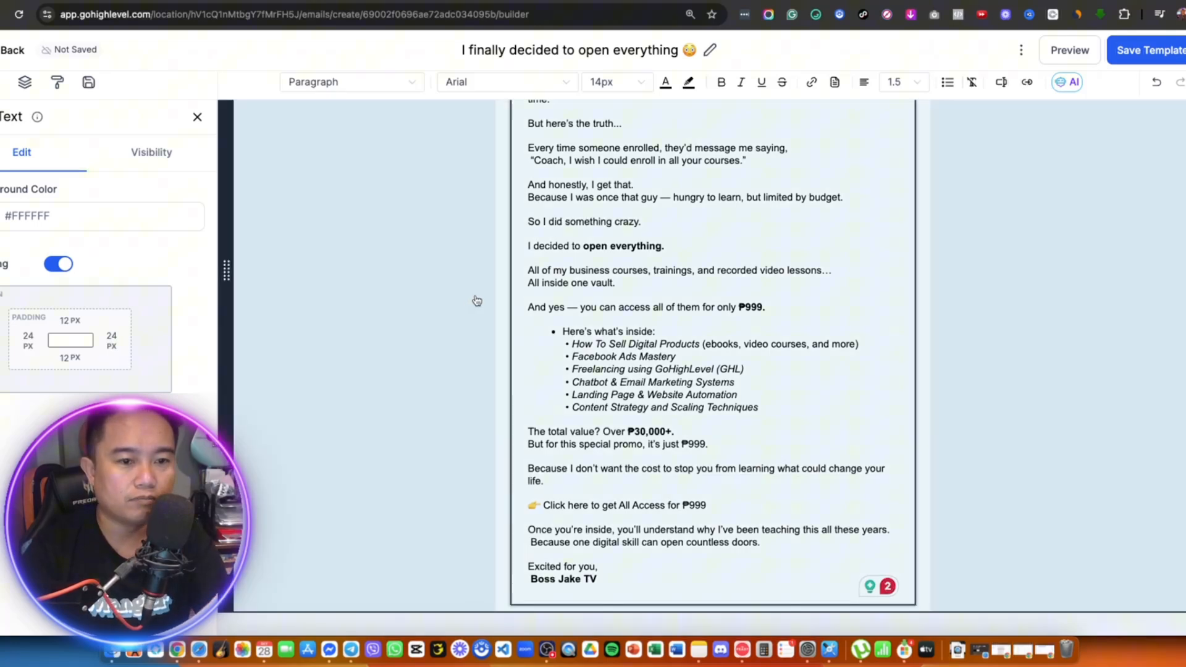
# - Add a Divider element below the email's sign-off
pyautogui.click(477, 299)
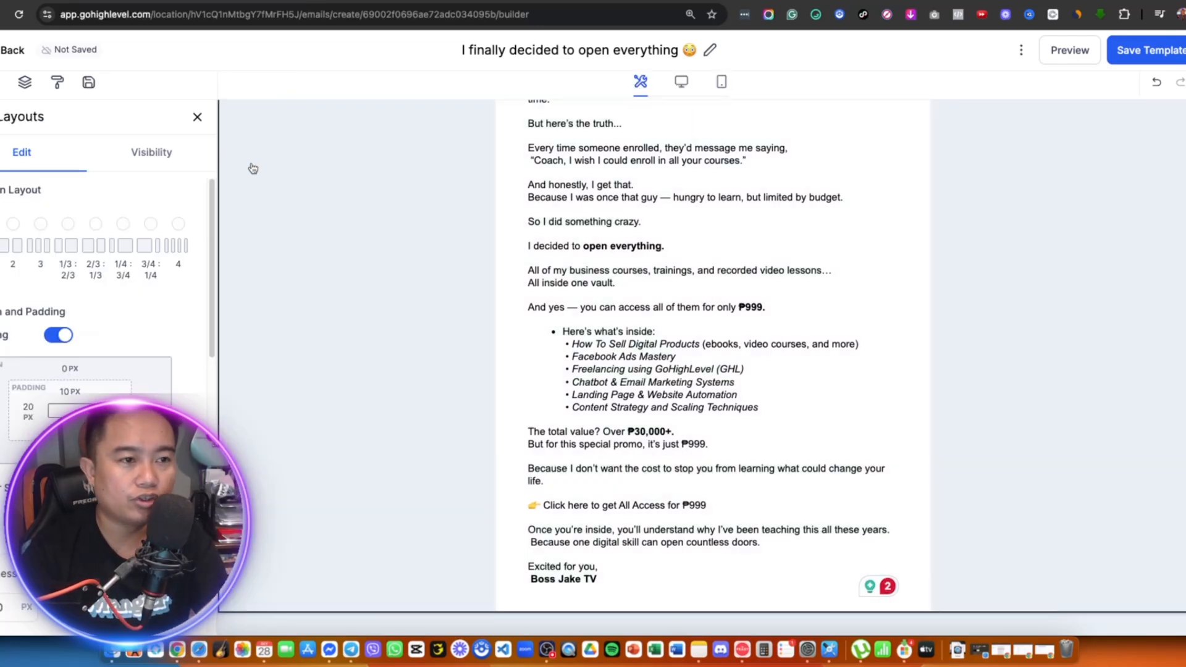
pyautogui.click(15, 94)
pyautogui.moveTo(104, 238)
pyautogui.mouseDown()
pyautogui.moveTo(513, 420)
pyautogui.moveTo(741, 572)
pyautogui.moveTo(763, 562)
pyautogui.mouseUp()
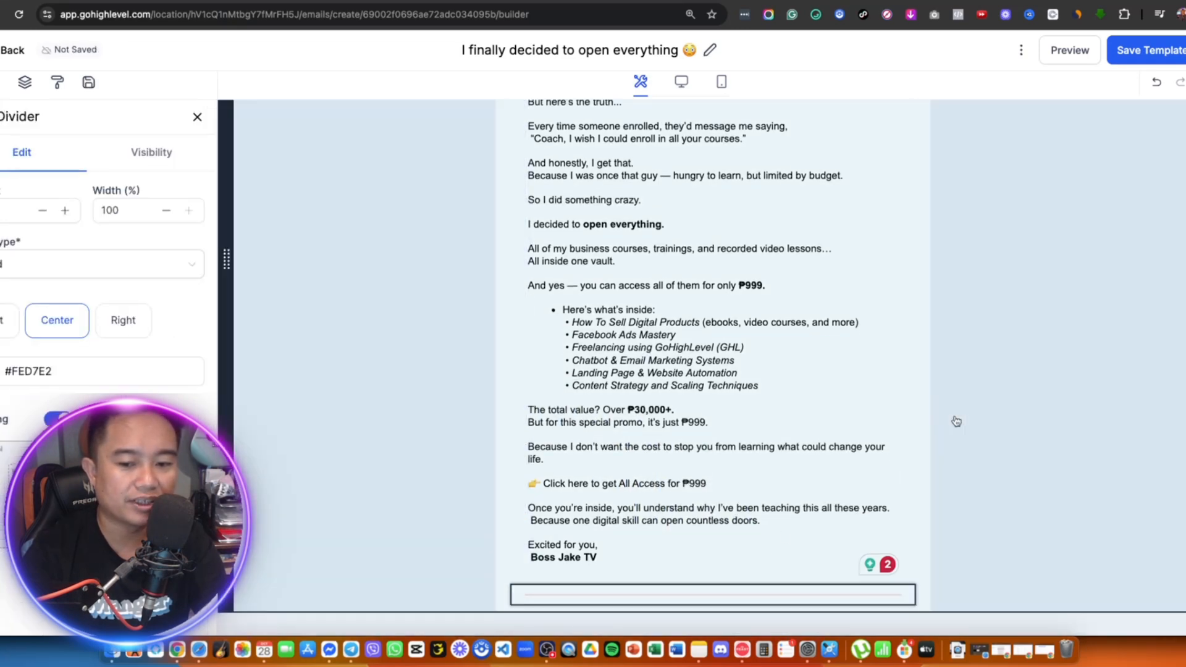
pyautogui.click(956, 421)
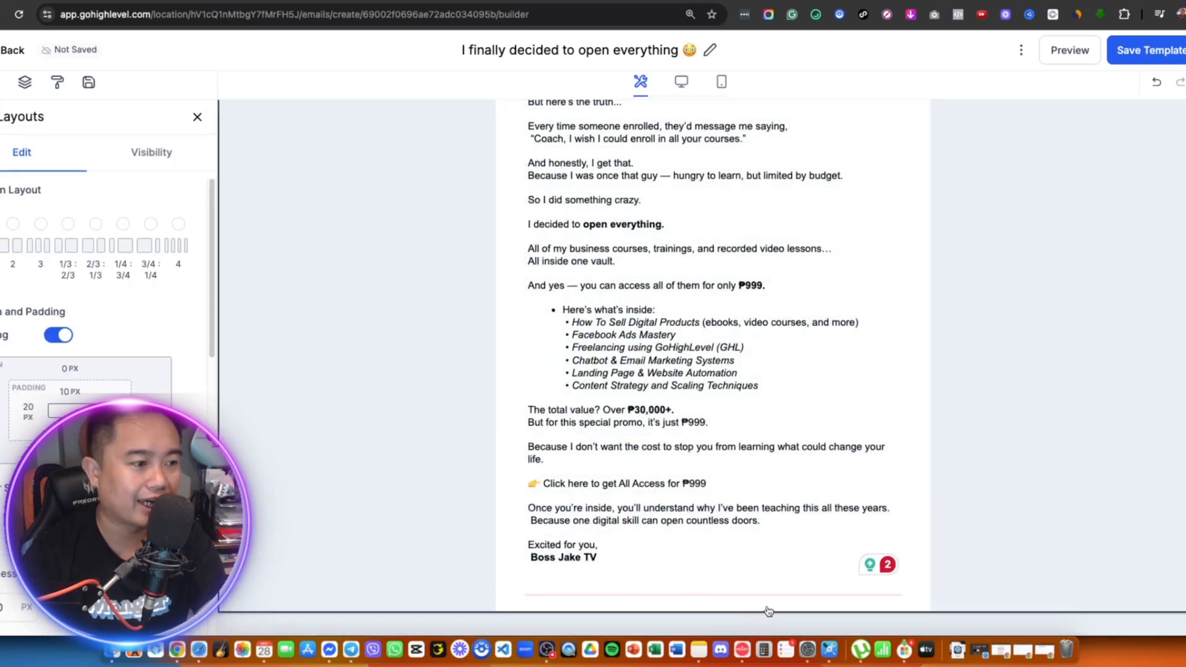
# - Add a Footer block below the divider and centre-align all its text
pyautogui.click(15, 94)
pyautogui.scroll(-5, 28, 209)
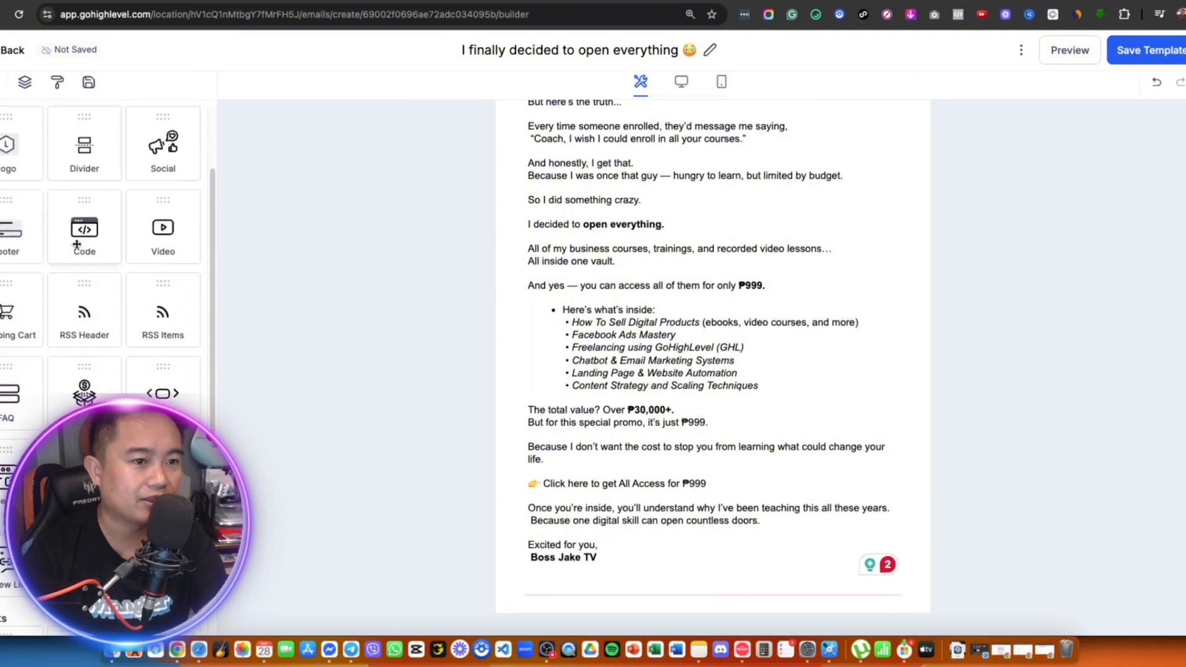
pyautogui.moveTo(28, 209)
pyautogui.mouseDown()
pyautogui.moveTo(530, 537)
pyautogui.moveTo(679, 596)
pyautogui.moveTo(739, 602)
pyautogui.mouseUp()
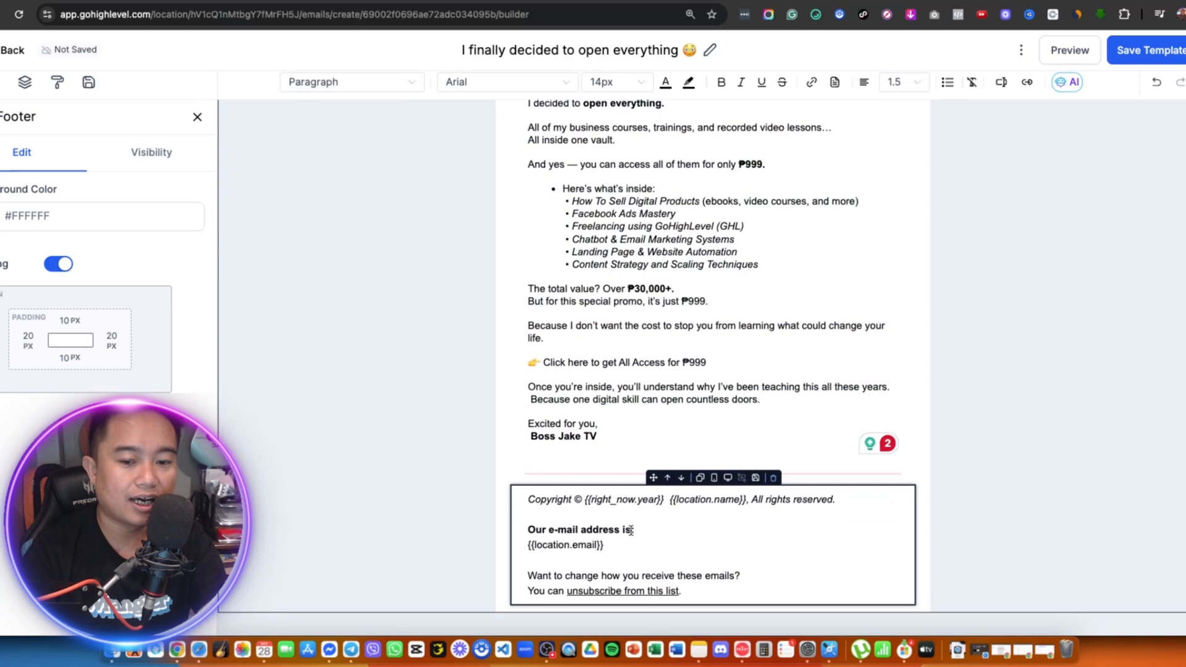
pyautogui.click(635, 530)
pyautogui.press('super+a')
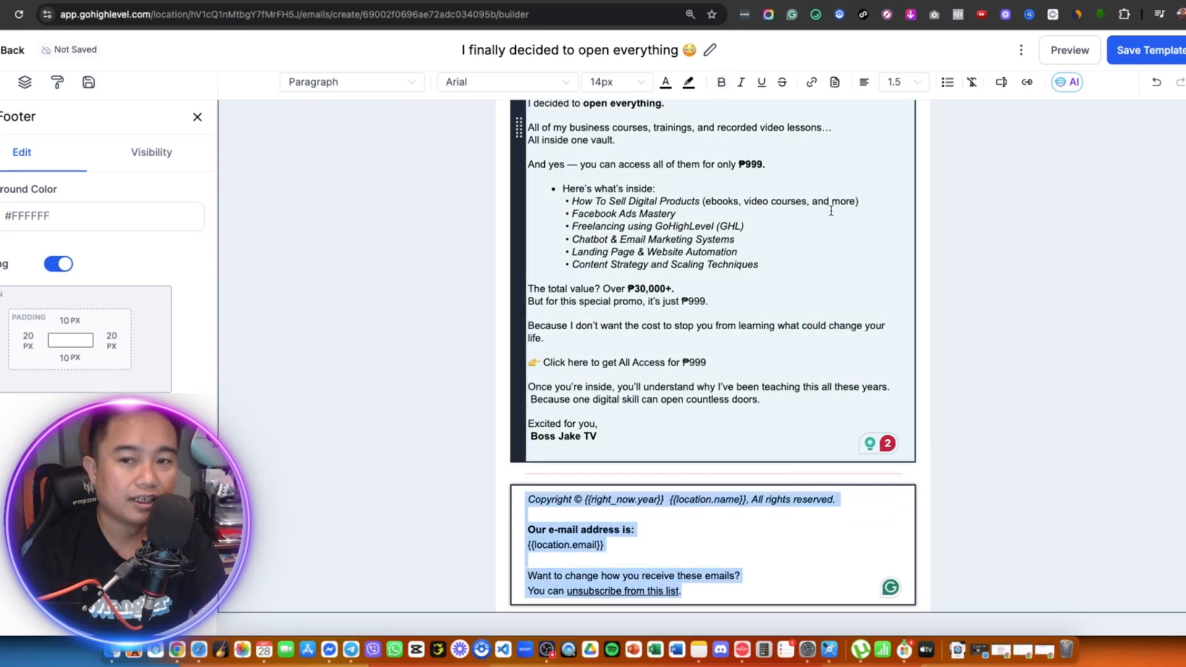
pyautogui.click(868, 85)
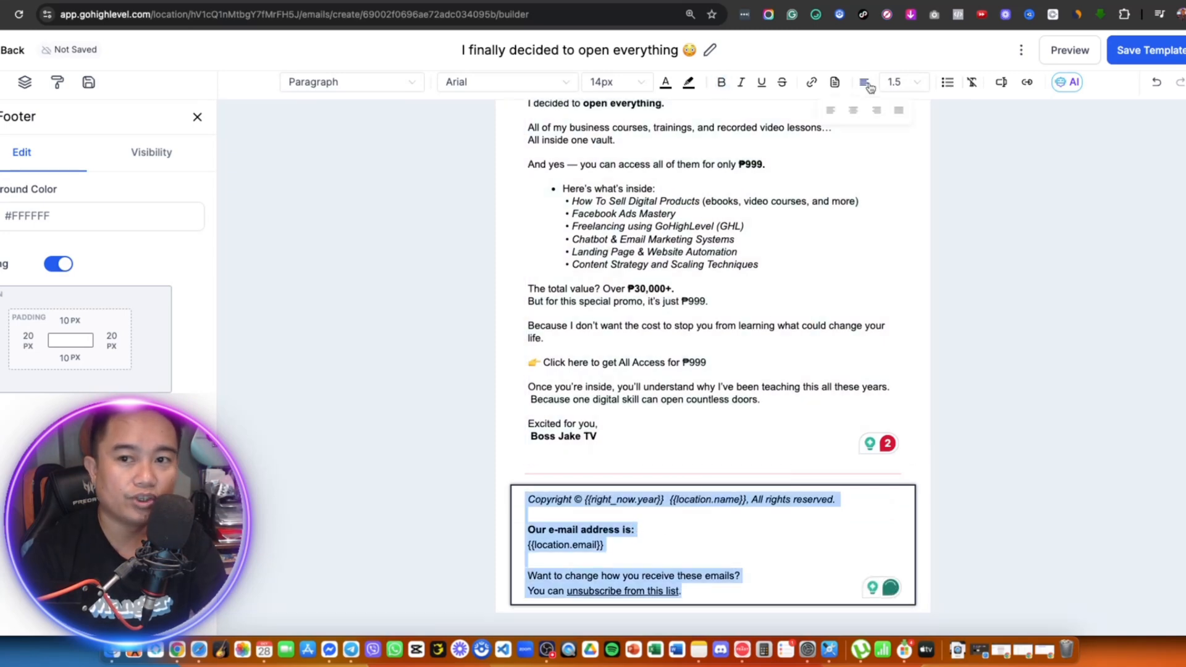
pyautogui.click(853, 110)
# - Select all of the main email body text
pyautogui.click(724, 249)
pyautogui.scroll(1, 723, 247)
pyautogui.click(706, 247)
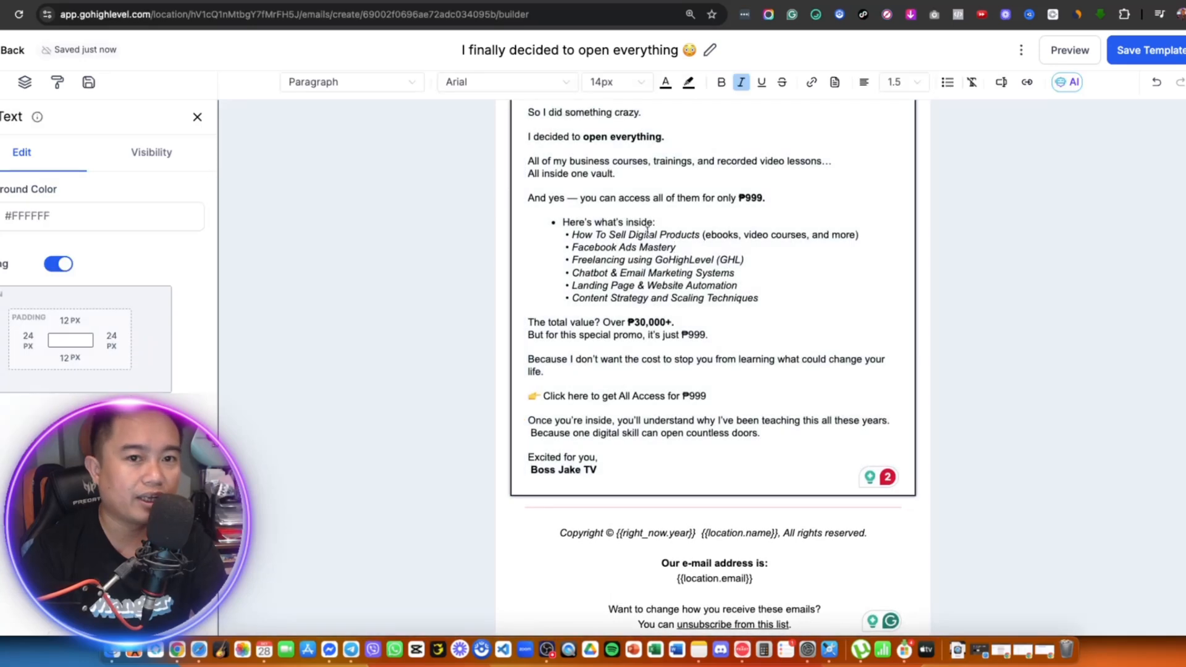
pyautogui.press('super+a')
# - Set the email body text to Helvetica at 16px
pyautogui.click(549, 91)
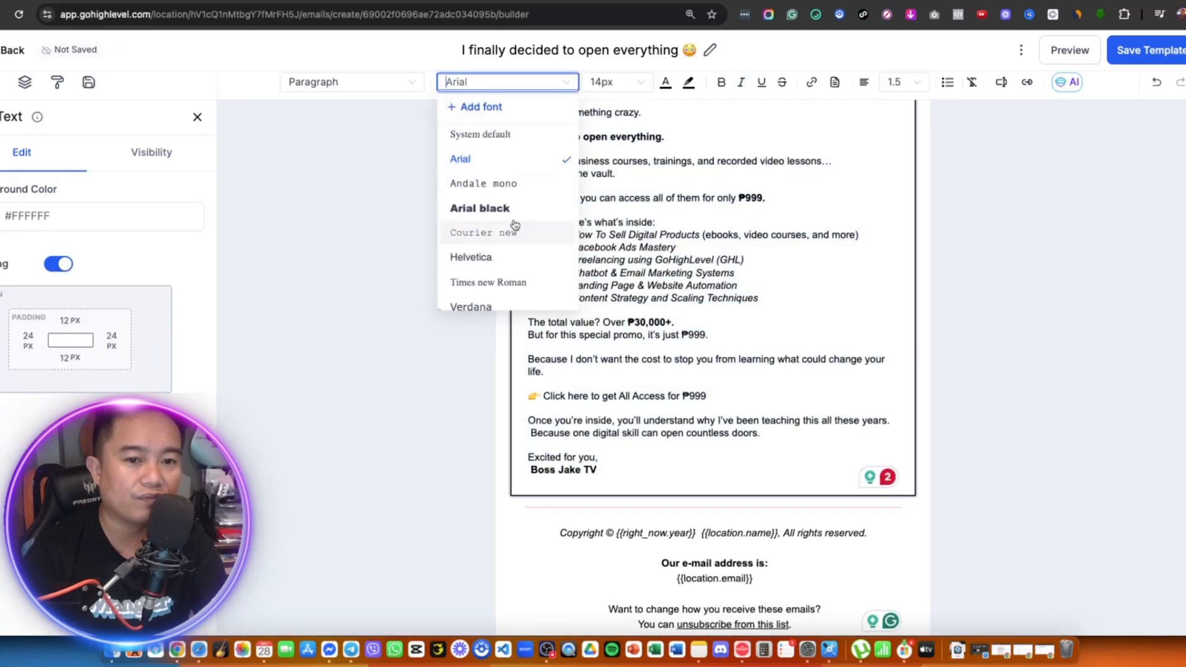
pyautogui.click(486, 258)
pyautogui.click(616, 85)
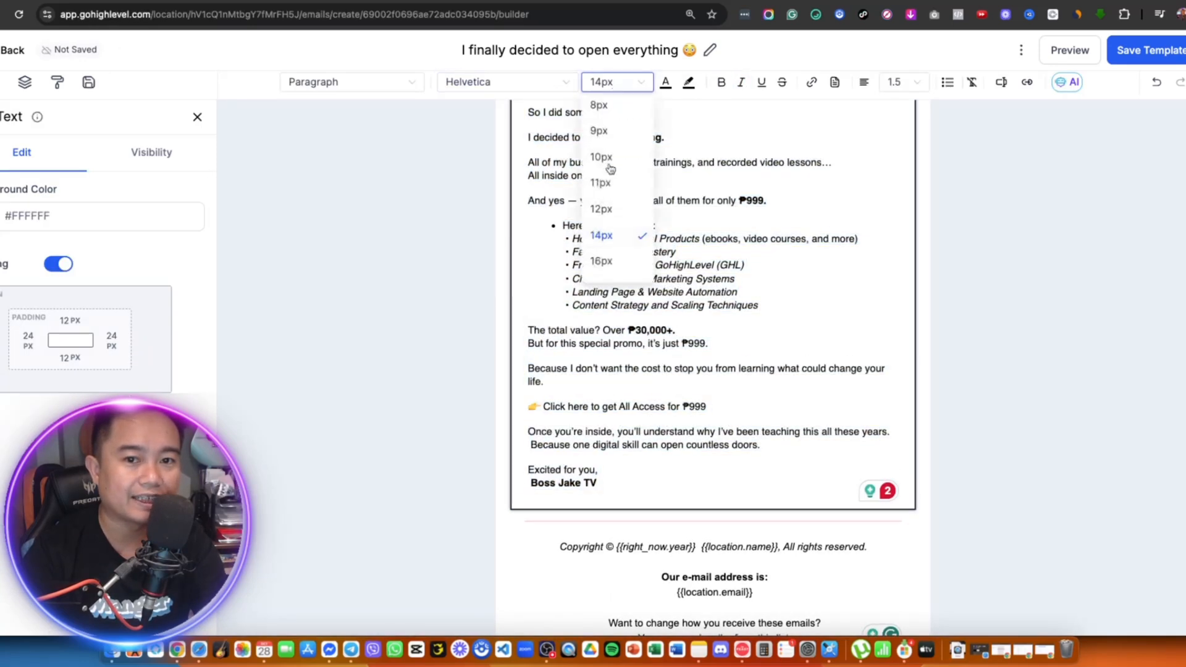
pyautogui.click(606, 263)
pyautogui.scroll(3, 813, 313)
pyautogui.scroll(-5, 813, 313)
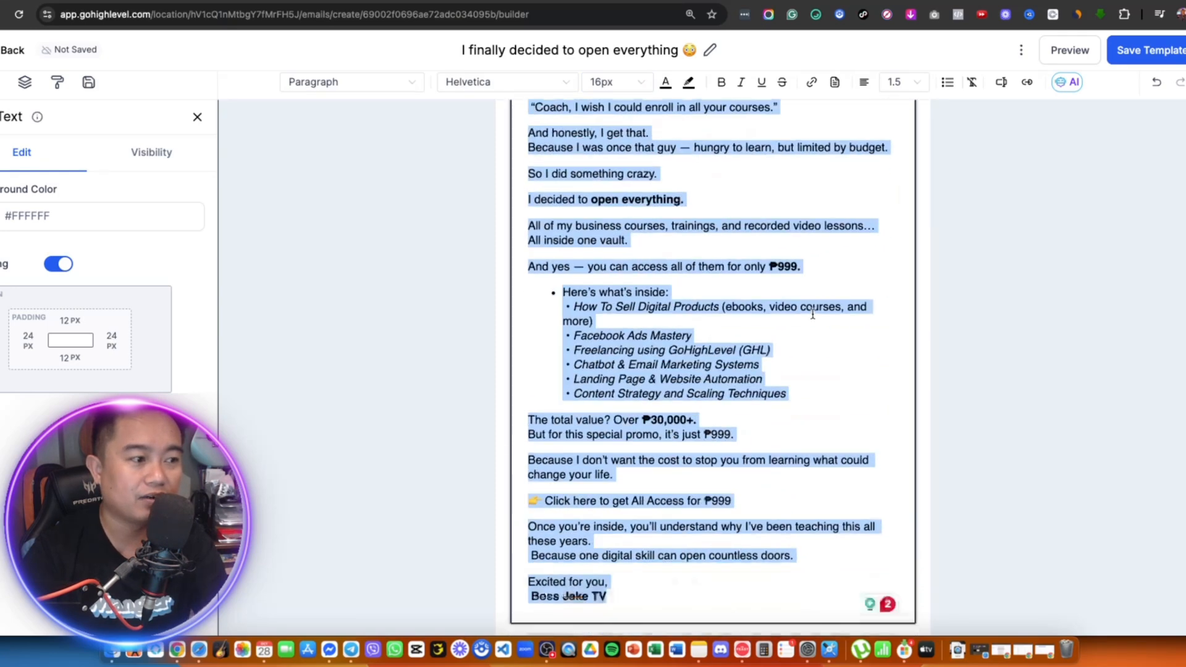
pyautogui.click(800, 477)
# - Select all the footer text and set it to Helvetica at 16px too
pyautogui.click(746, 503)
pyautogui.press('super+a')
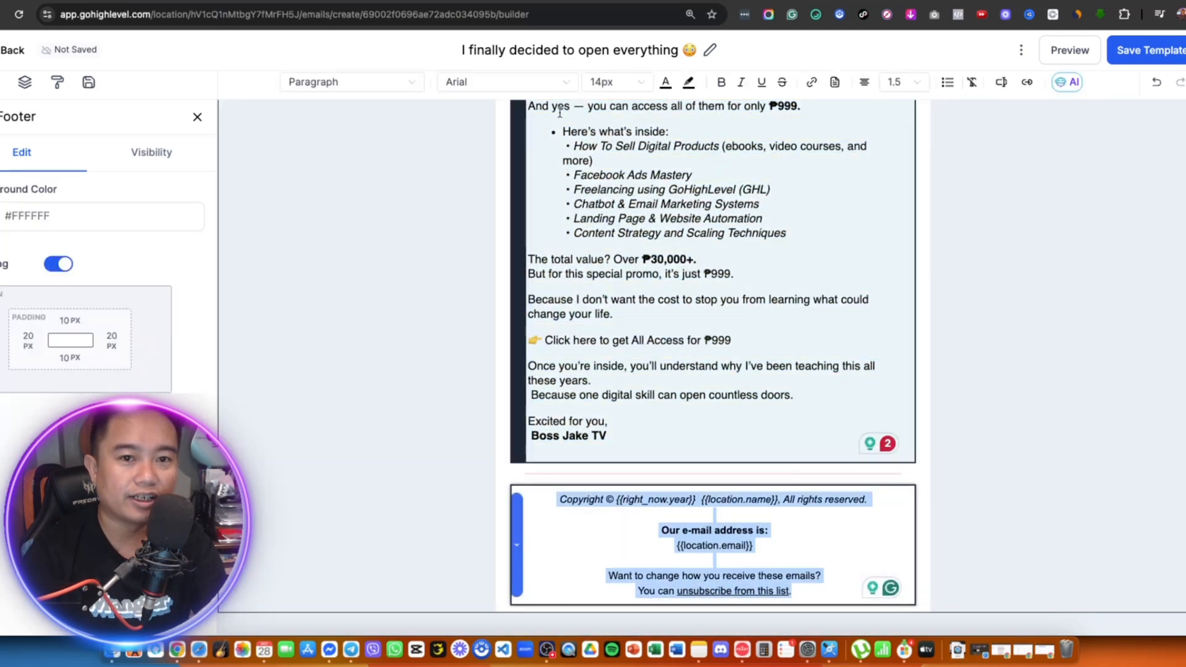
pyautogui.click(554, 86)
pyautogui.click(515, 288)
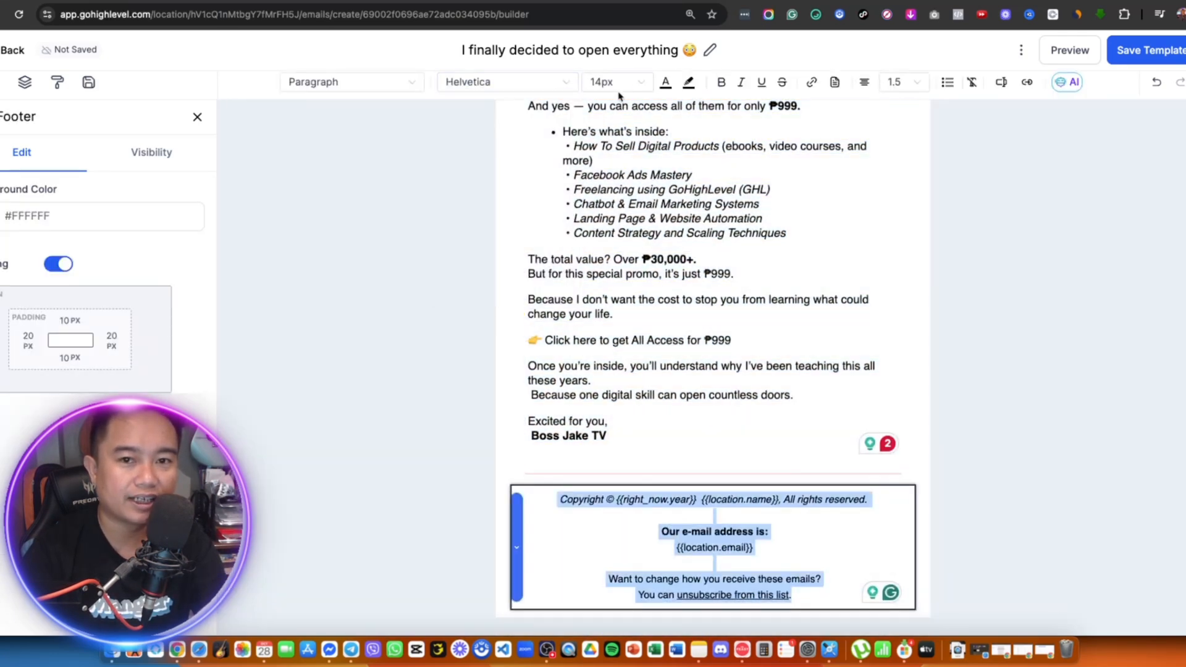
pyautogui.click(616, 81)
pyautogui.click(617, 260)
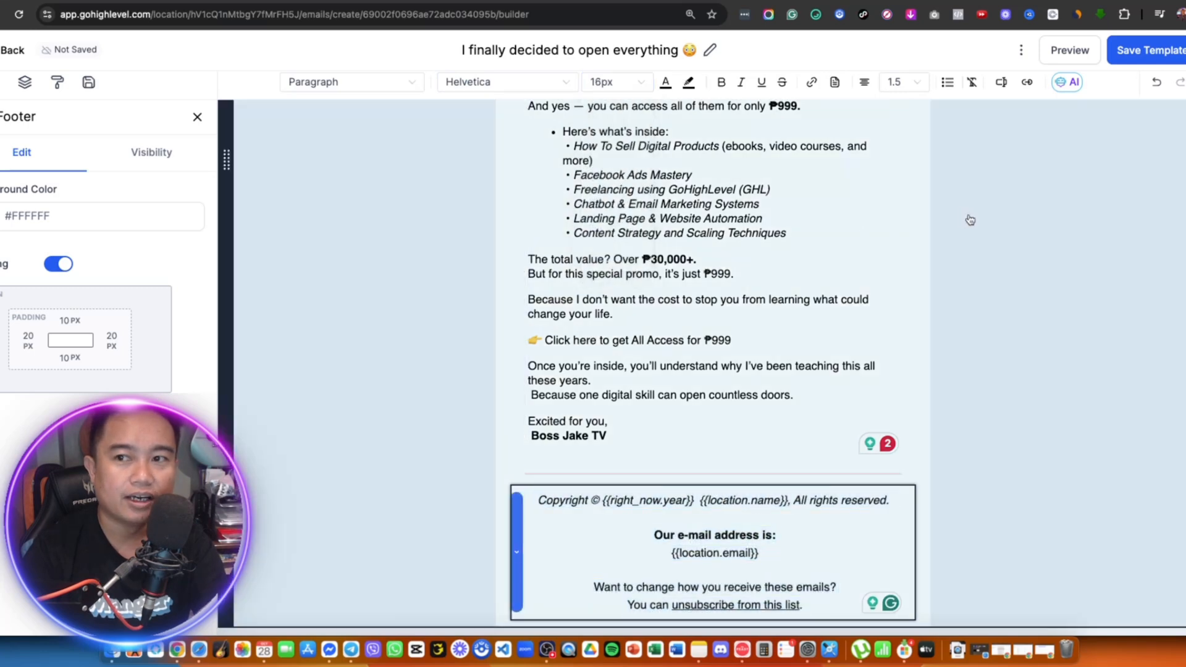
pyautogui.click(966, 219)
# - Save the 'I finally decided to open everything 😅' template and return to the Email Templates list
pyautogui.scroll(5, 842, 298)
pyautogui.scroll(2, 842, 298)
pyautogui.click(1146, 52)
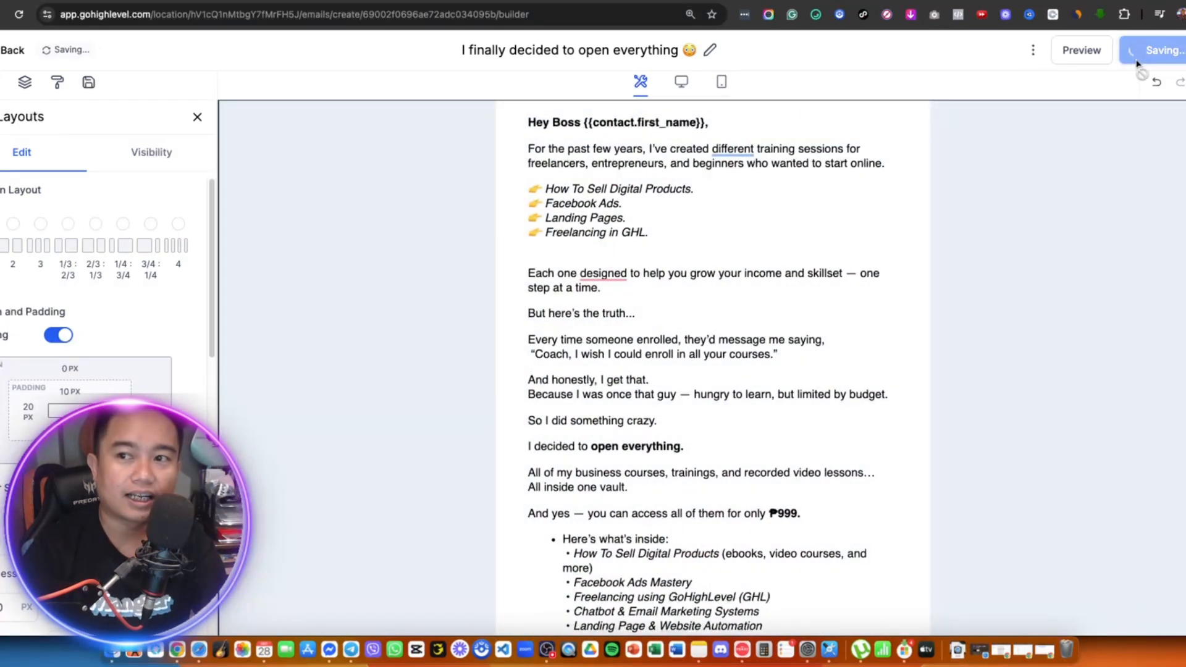
pyautogui.click(416, 191)
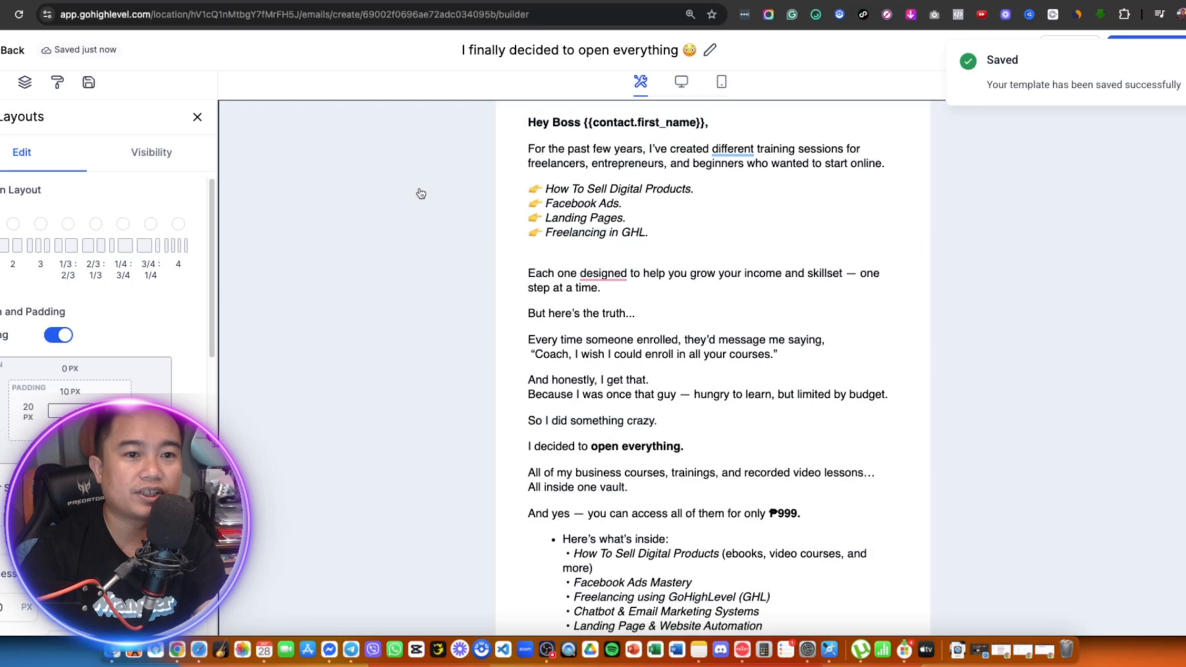
pyautogui.click(8, 52)
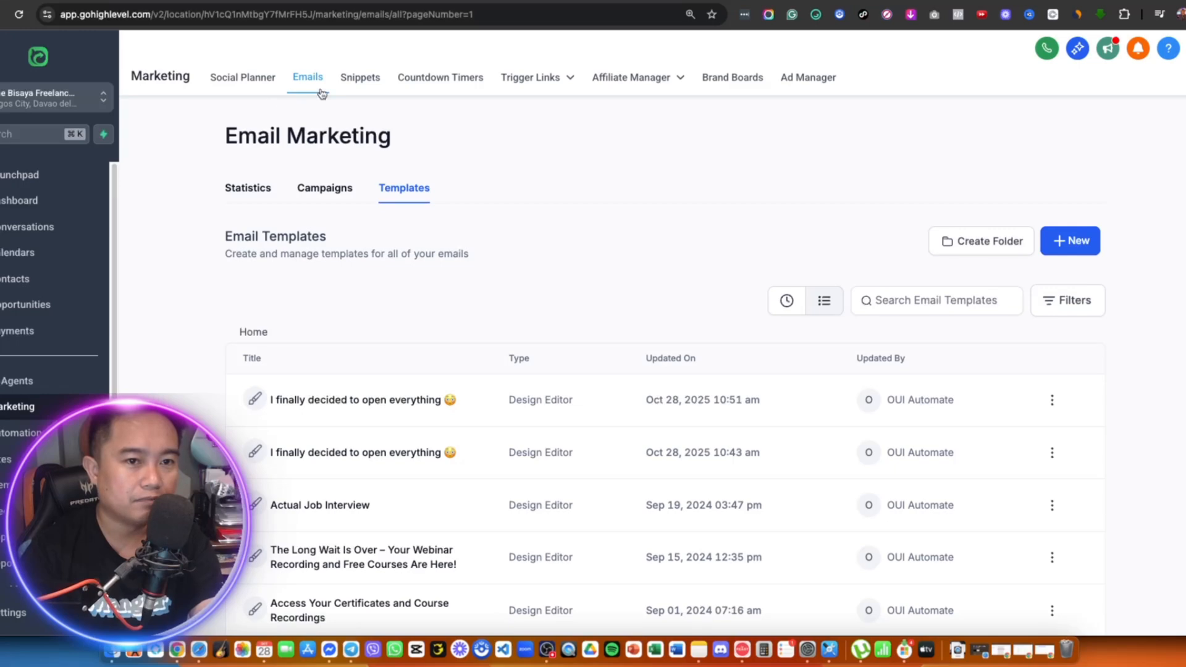
# - Go to the email Campaigns list, then open the Contacts list of 28320 records
pyautogui.click(327, 189)
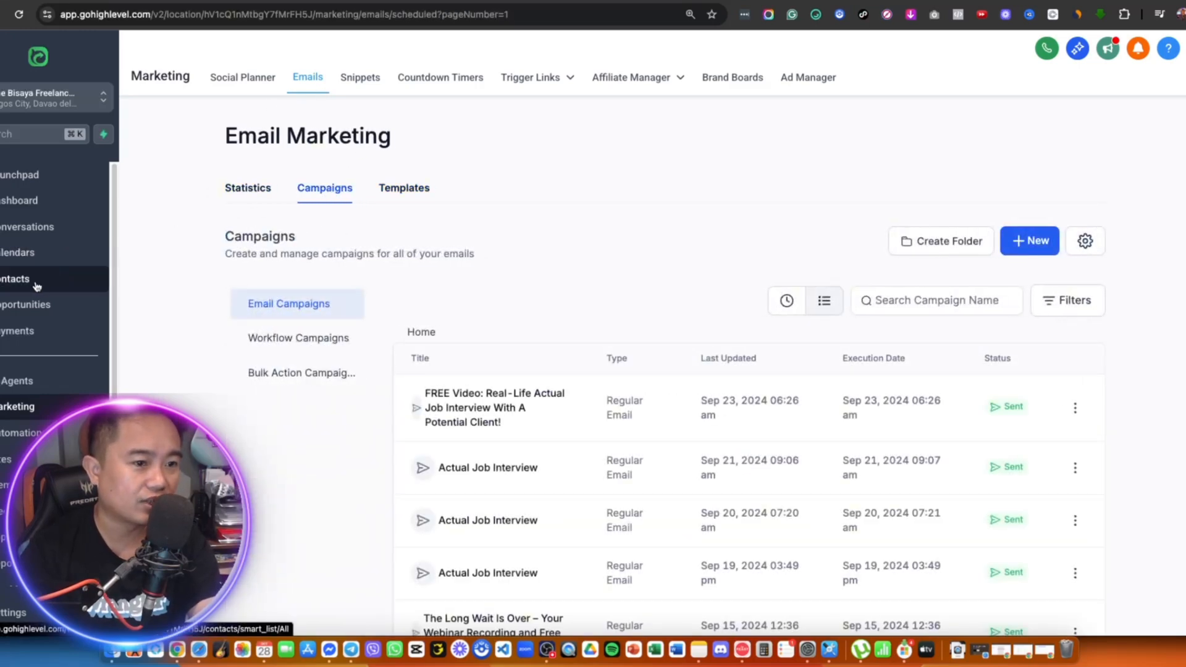
pyautogui.click(117, 277)
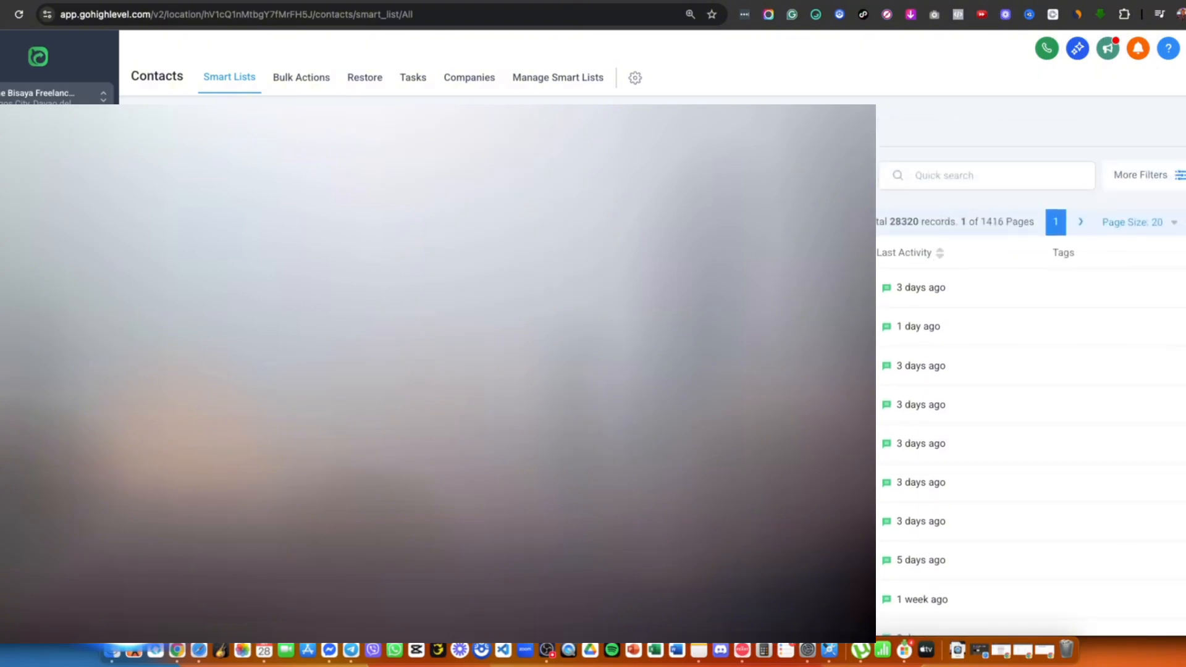
# - Look over the contacts list and open the More Filters side panel
pyautogui.scroll(-10, 1030, 370)
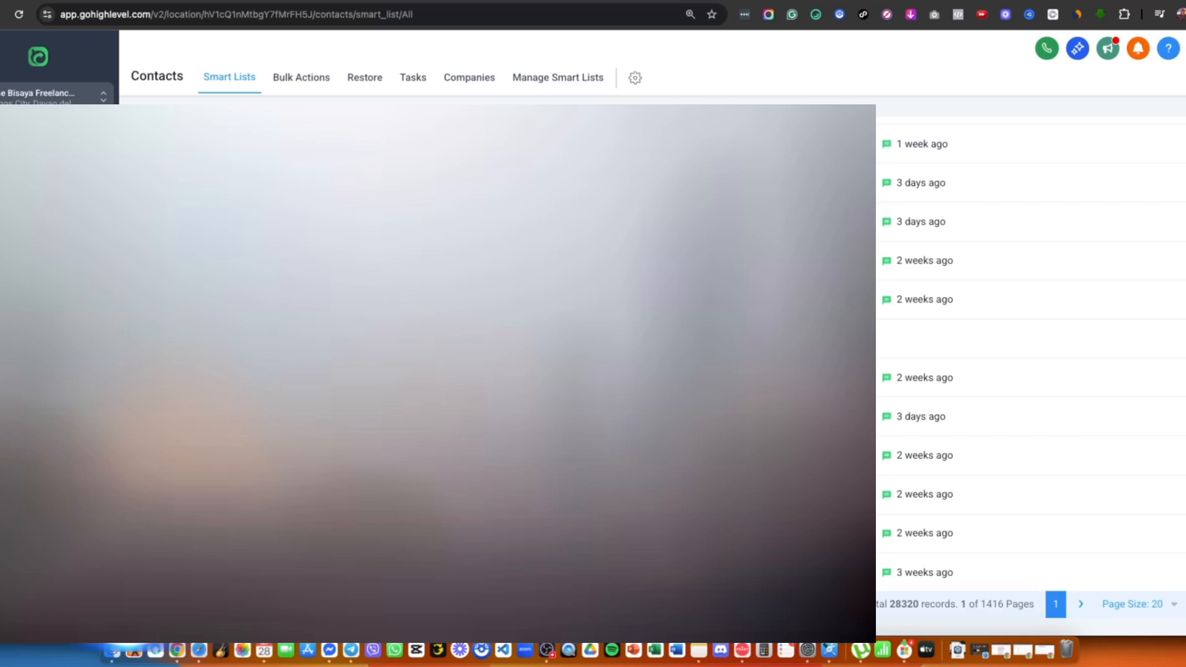
pyautogui.scroll(10, 1031, 371)
pyautogui.scroll(-5, 1127, 176)
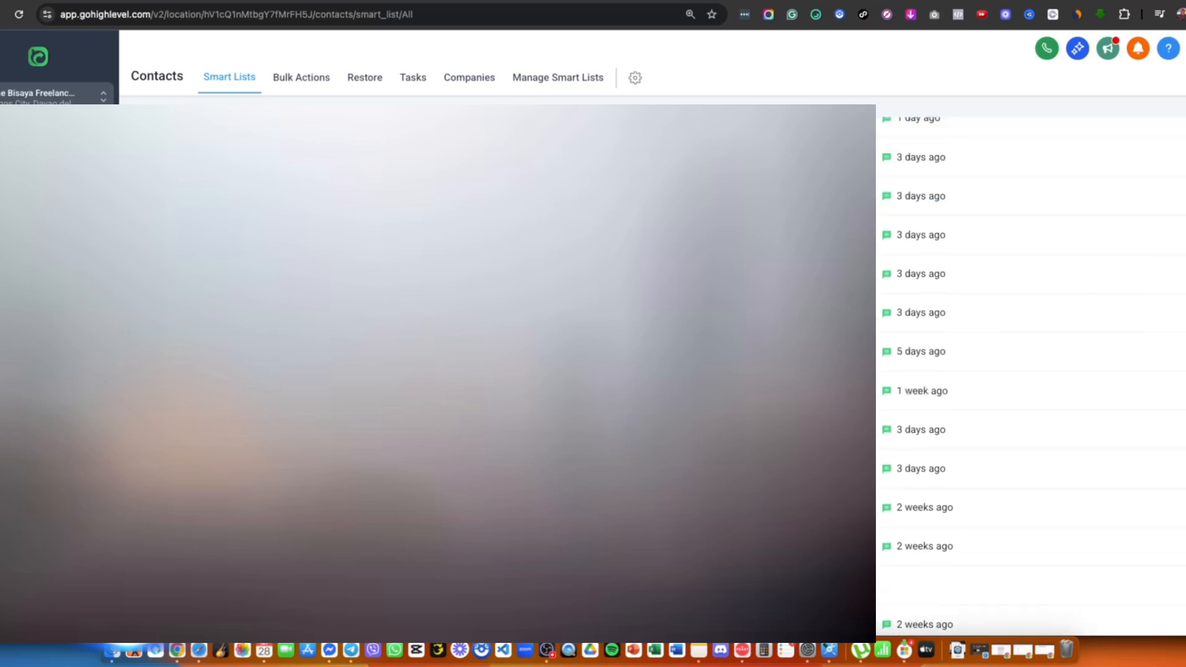
pyautogui.scroll(-4, 946, 408)
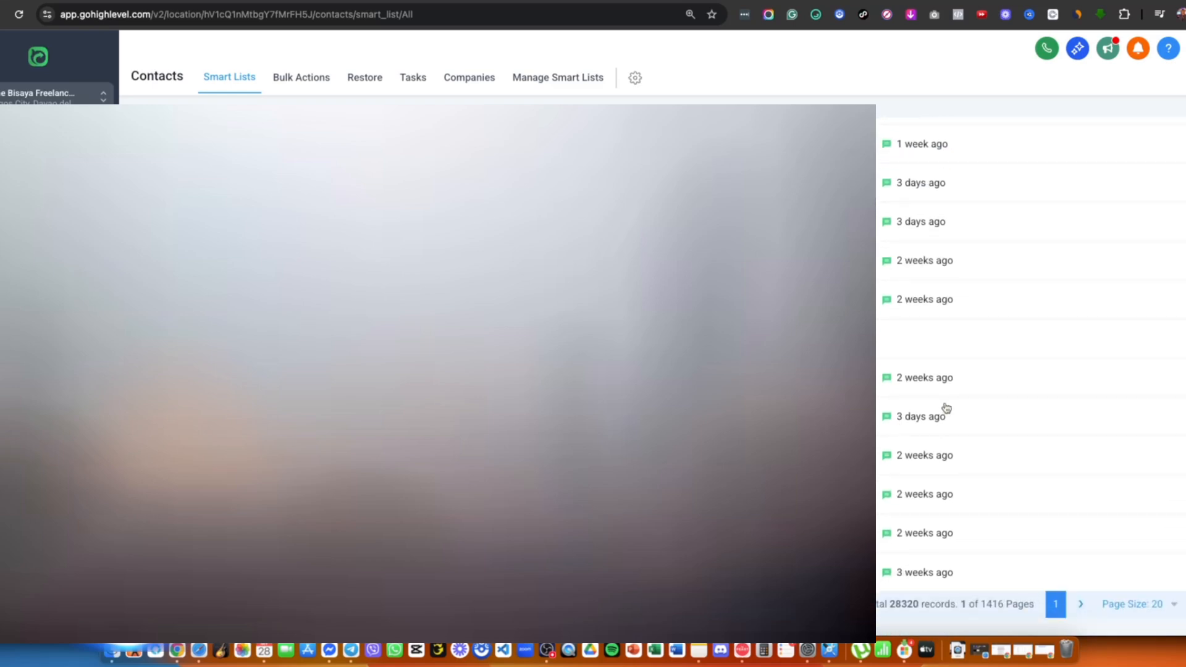
pyautogui.scroll(8, 1083, 225)
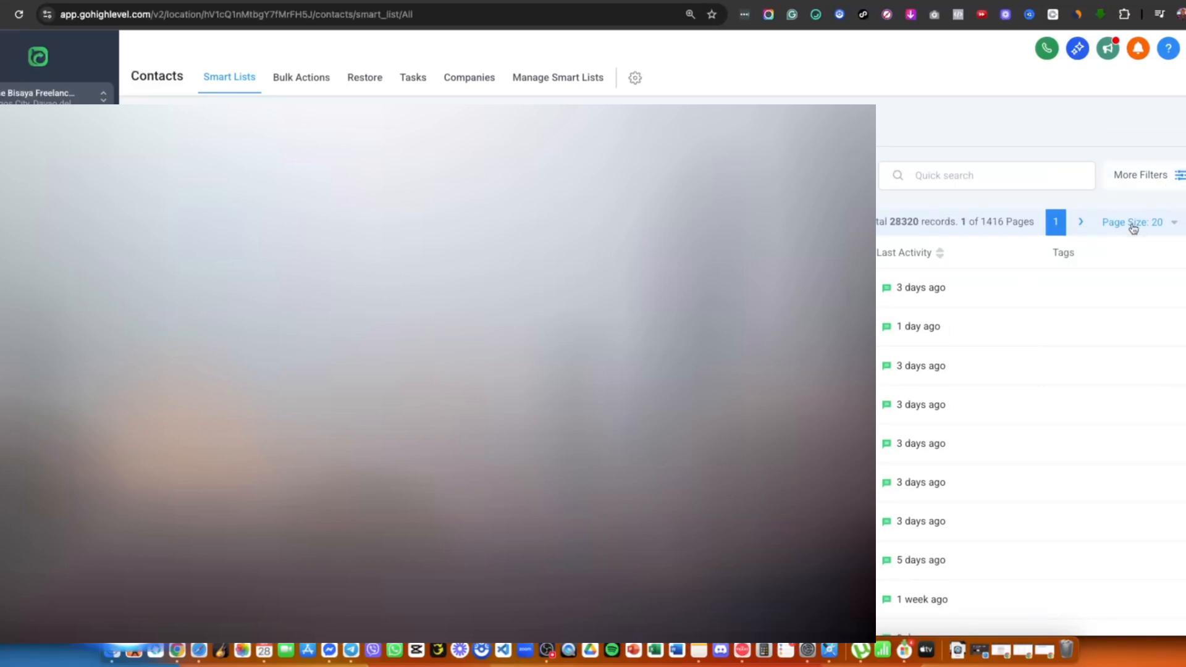
pyautogui.click(1177, 176)
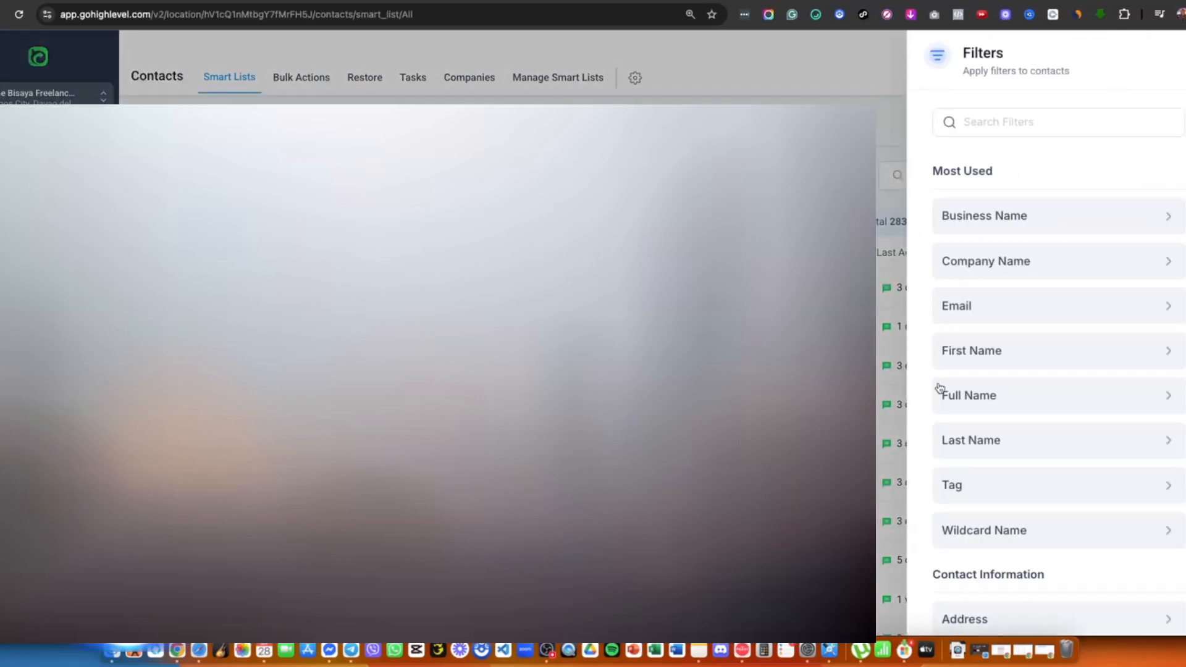
# - Filter contacts by Tag is 'enrolled: b10 - fb ads', leaving 132 records
pyautogui.click(957, 485)
pyautogui.click(984, 222)
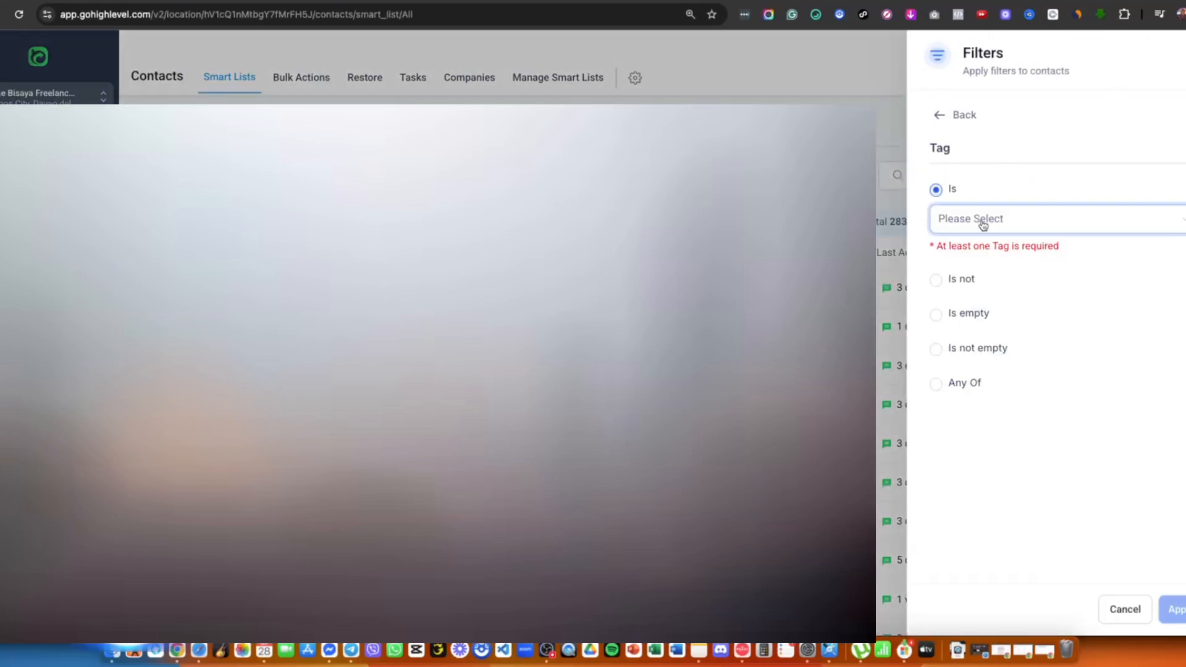
pyautogui.write('eno')
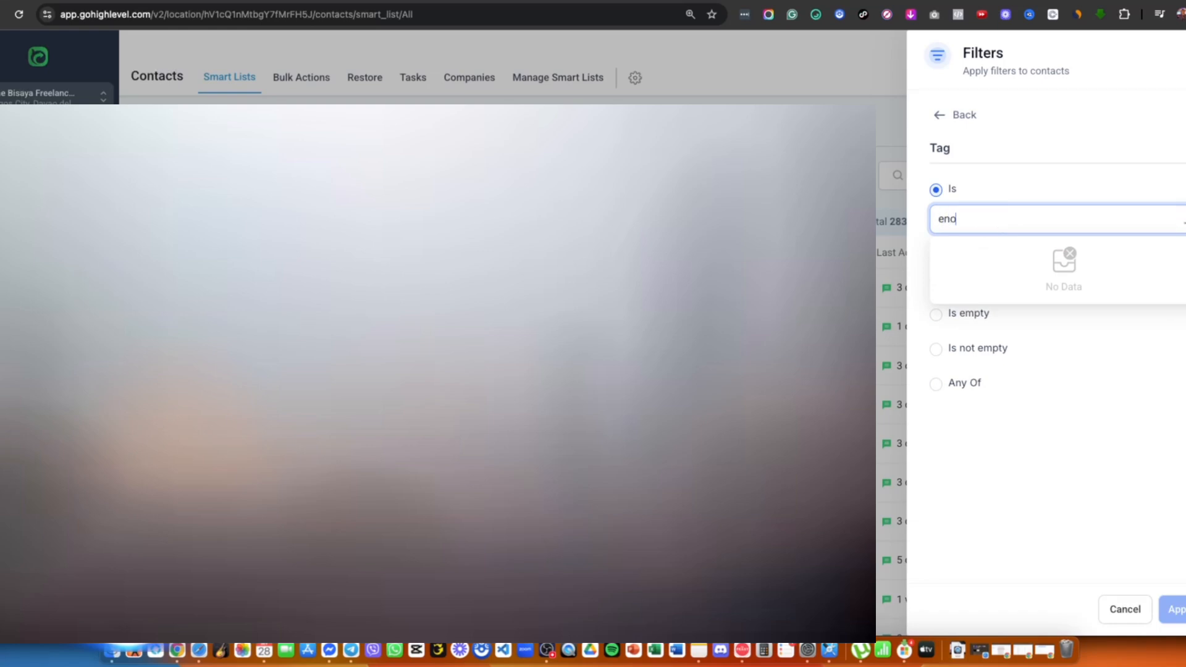
pyautogui.press('BackSpace')
pyautogui.write('rol')
pyautogui.press('BackSpace')
pyautogui.press('BackSpace')
pyautogui.press('BackSpace')
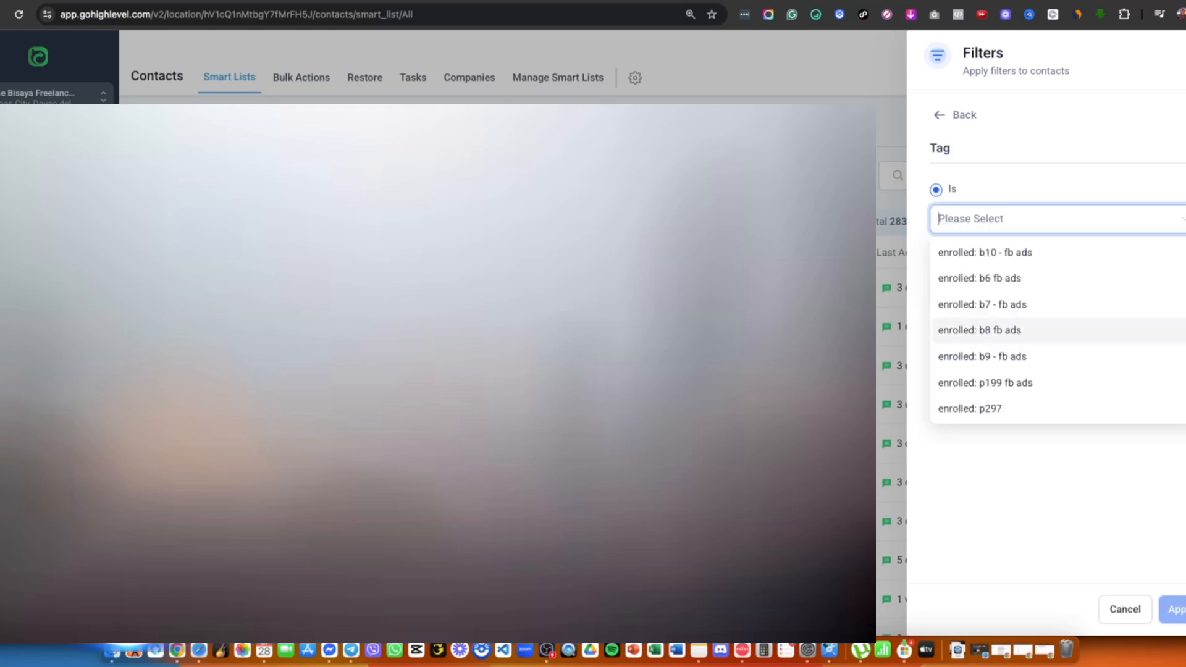
pyautogui.write('en')
pyautogui.scroll(-1, 1182, 315)
pyautogui.scroll(1, 1093, 351)
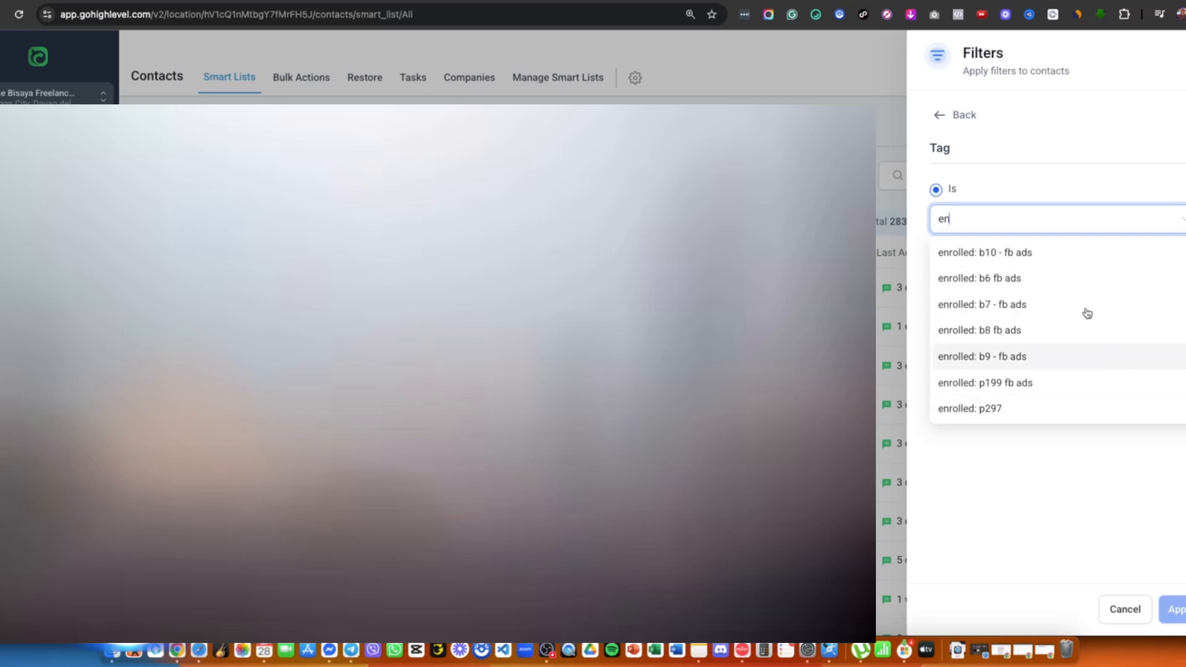
pyautogui.click(1080, 260)
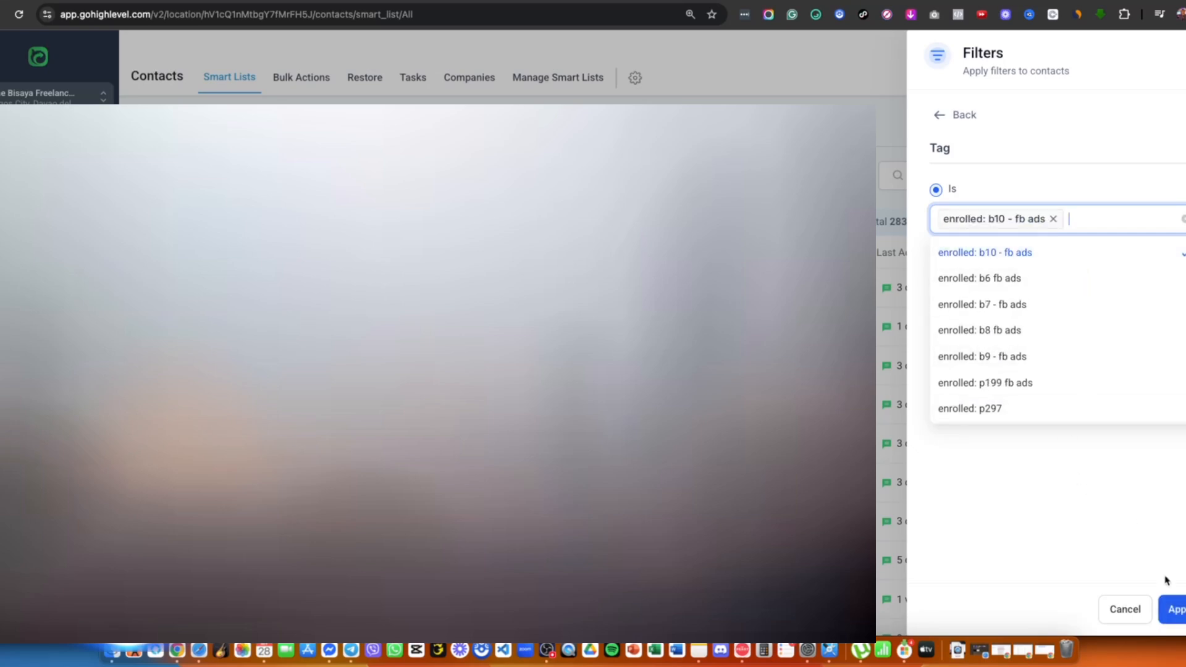
pyautogui.click(1177, 609)
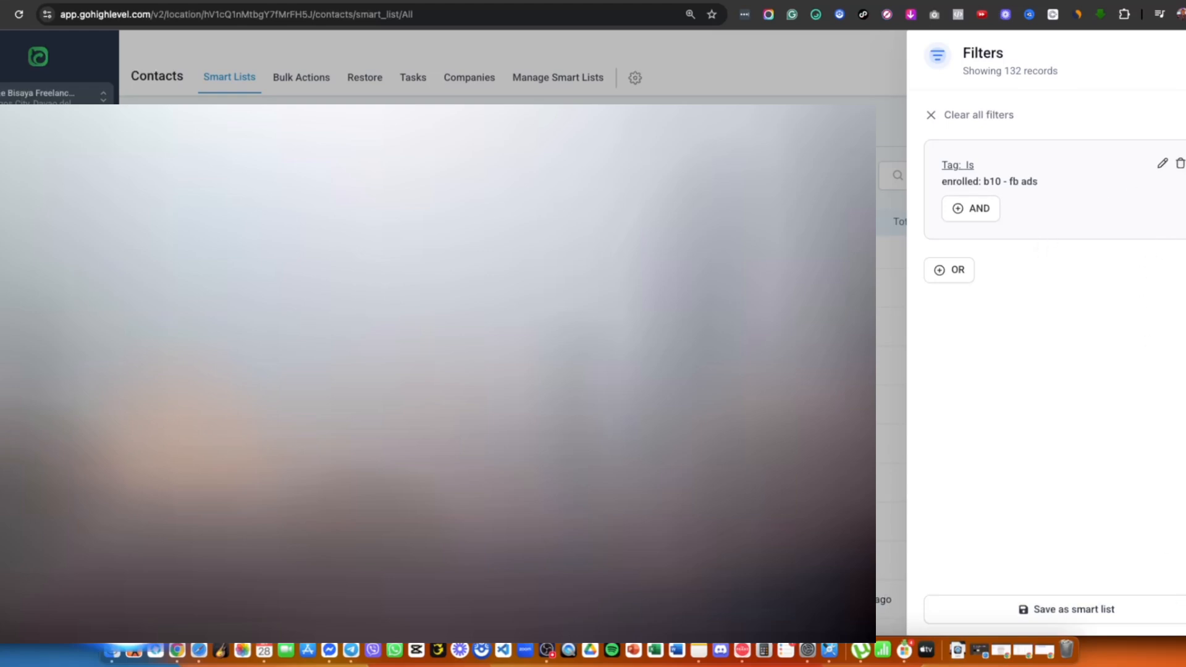
pyautogui.press('Escape')
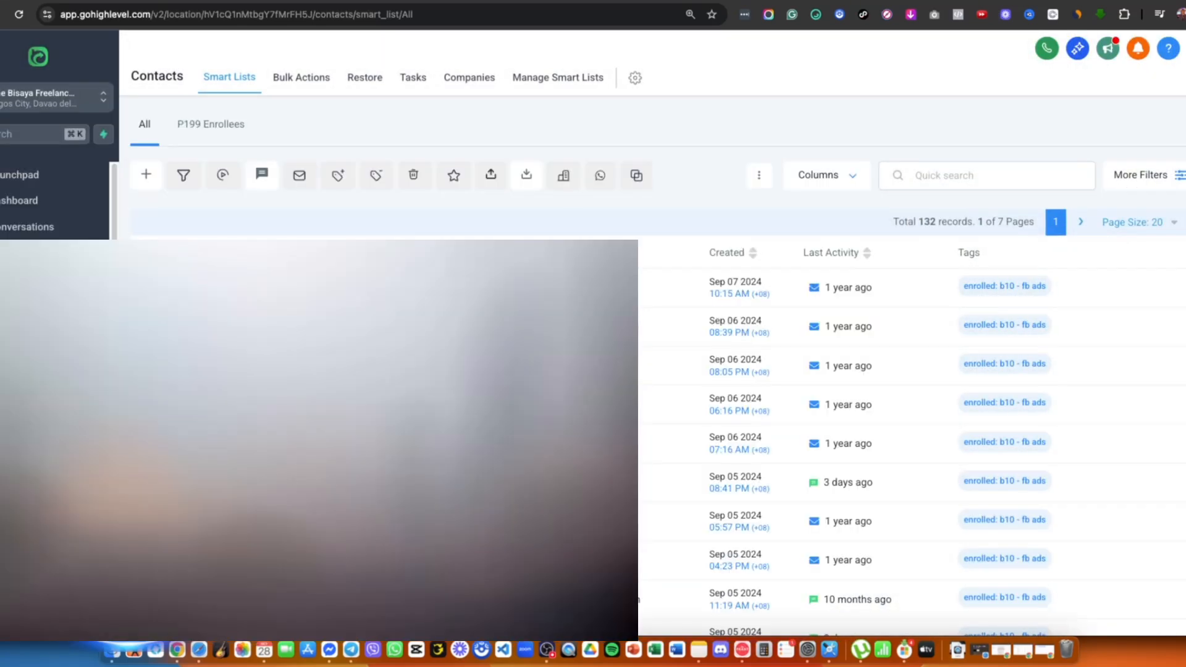
# - Select all 132 filtered contacts and start a bulk Send Email action
pyautogui.click(147, 253)
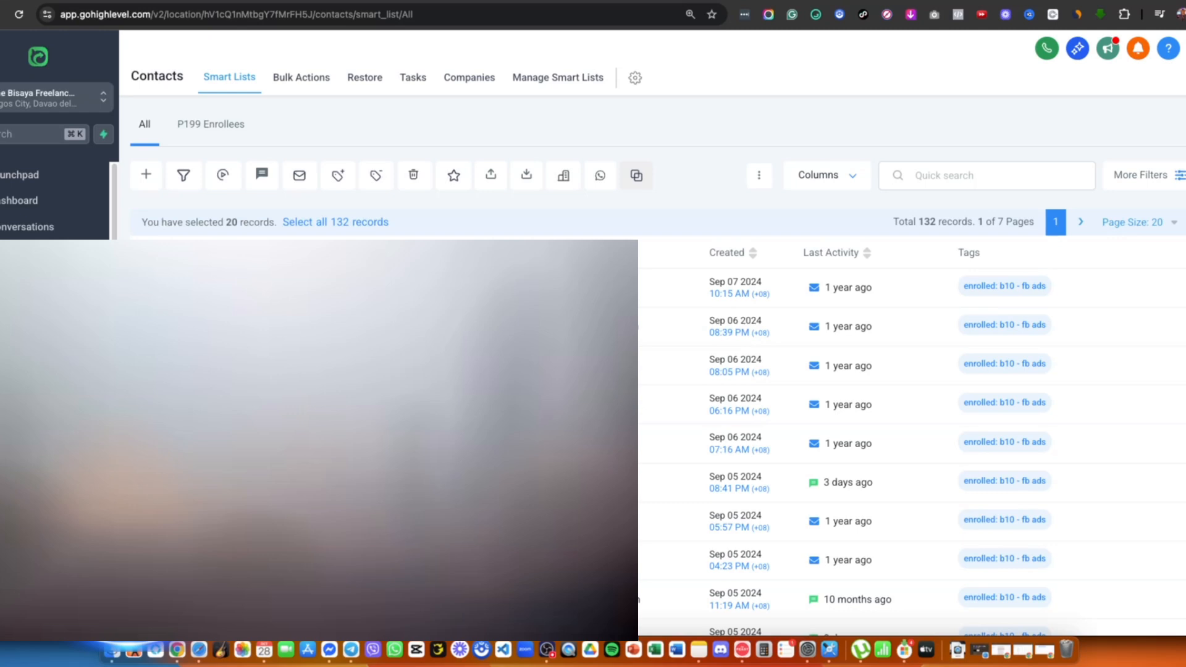
pyautogui.click(339, 226)
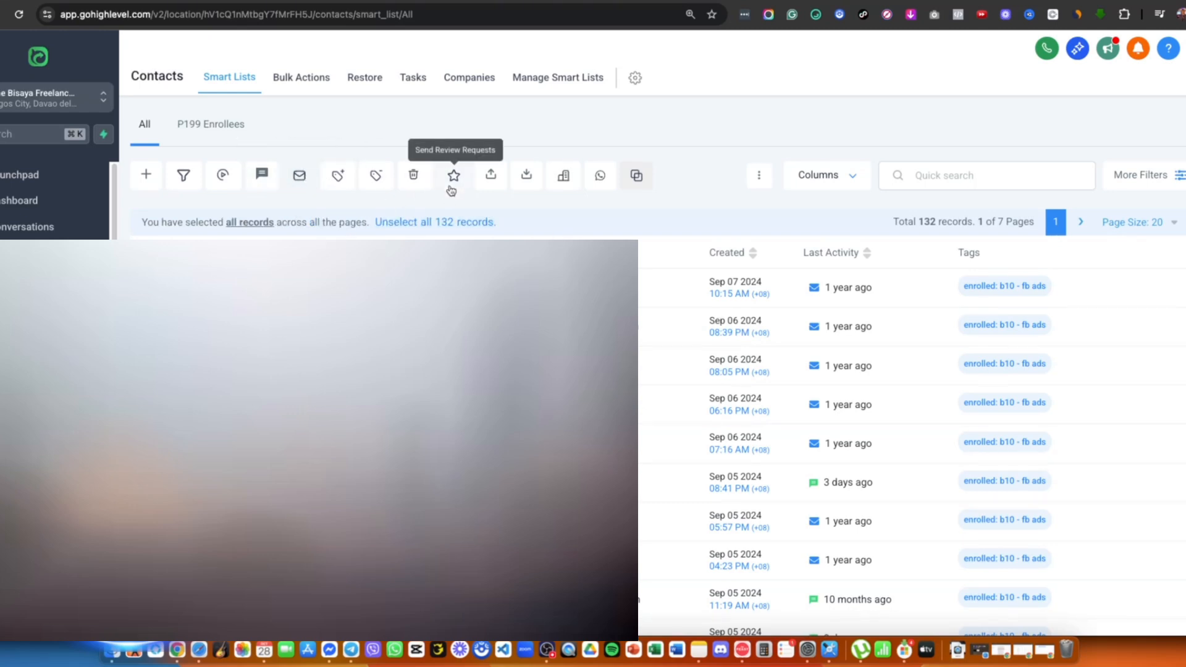
pyautogui.click(298, 184)
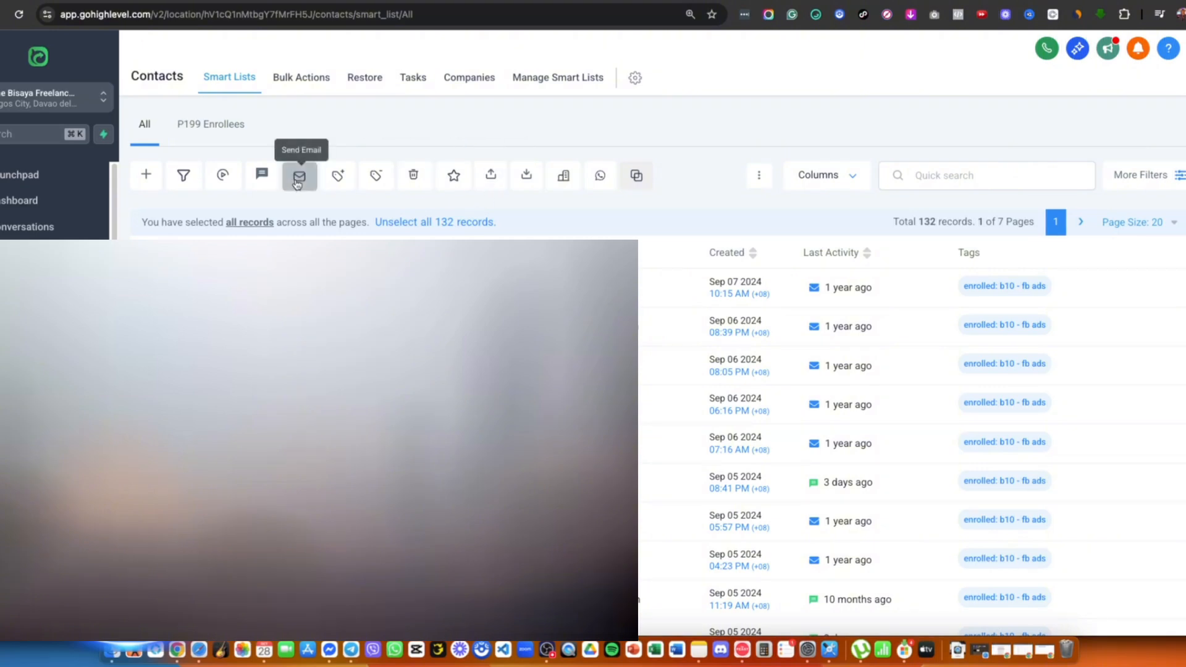
pyautogui.scroll(-1, 658, 377)
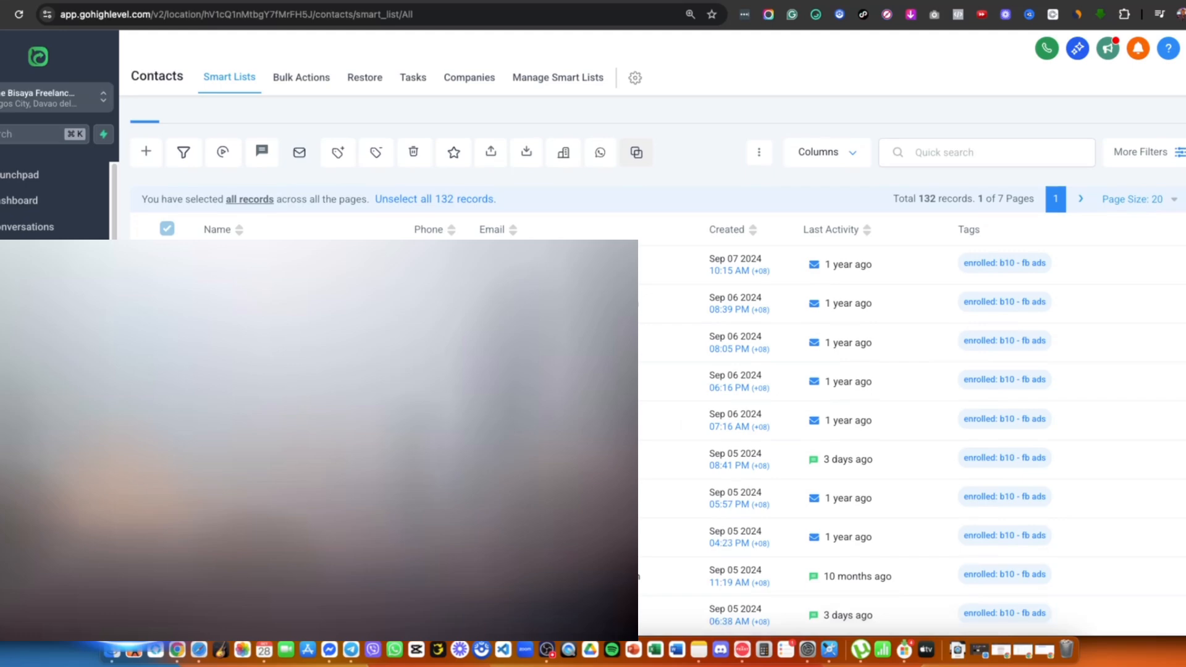
pyautogui.scroll(1, 658, 377)
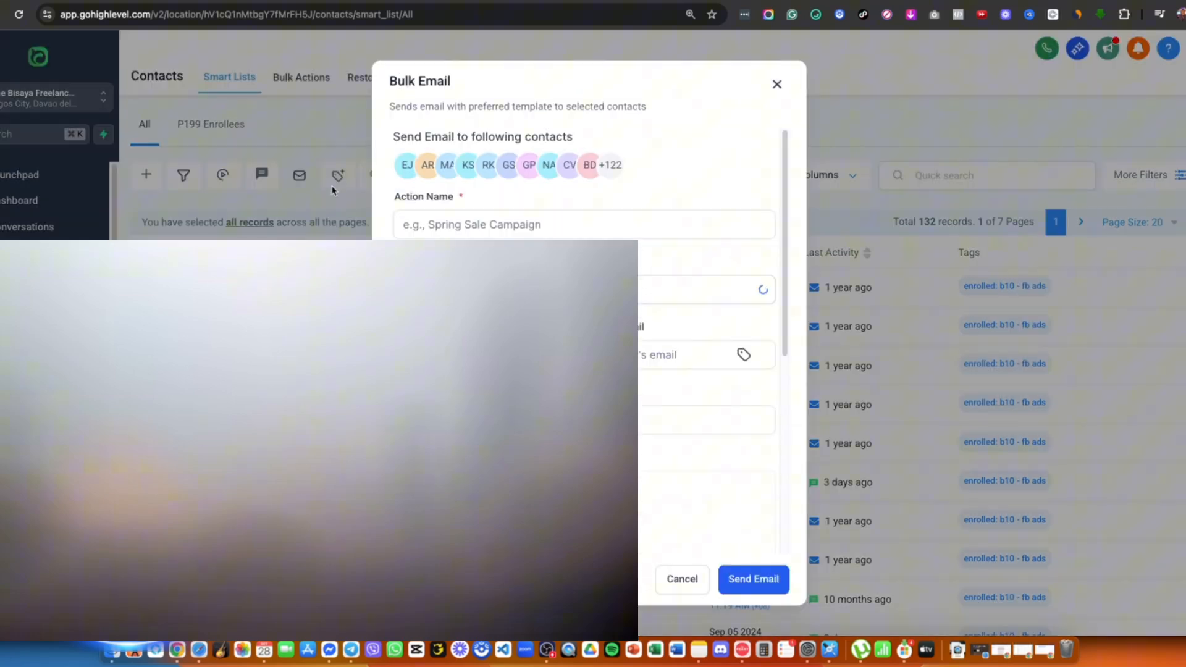
# - Name the action 'Send Email' and select the subject line in the Google Docs draft
pyautogui.click(471, 226)
pyautogui.write('Send Email')
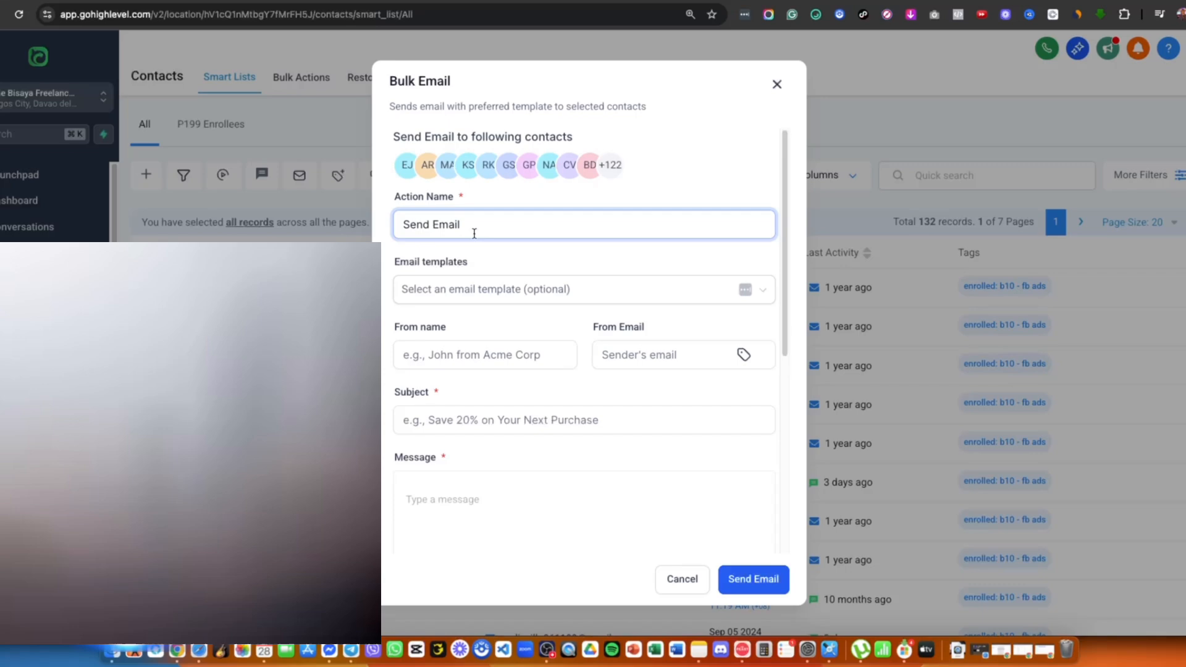
pyautogui.click(495, 289)
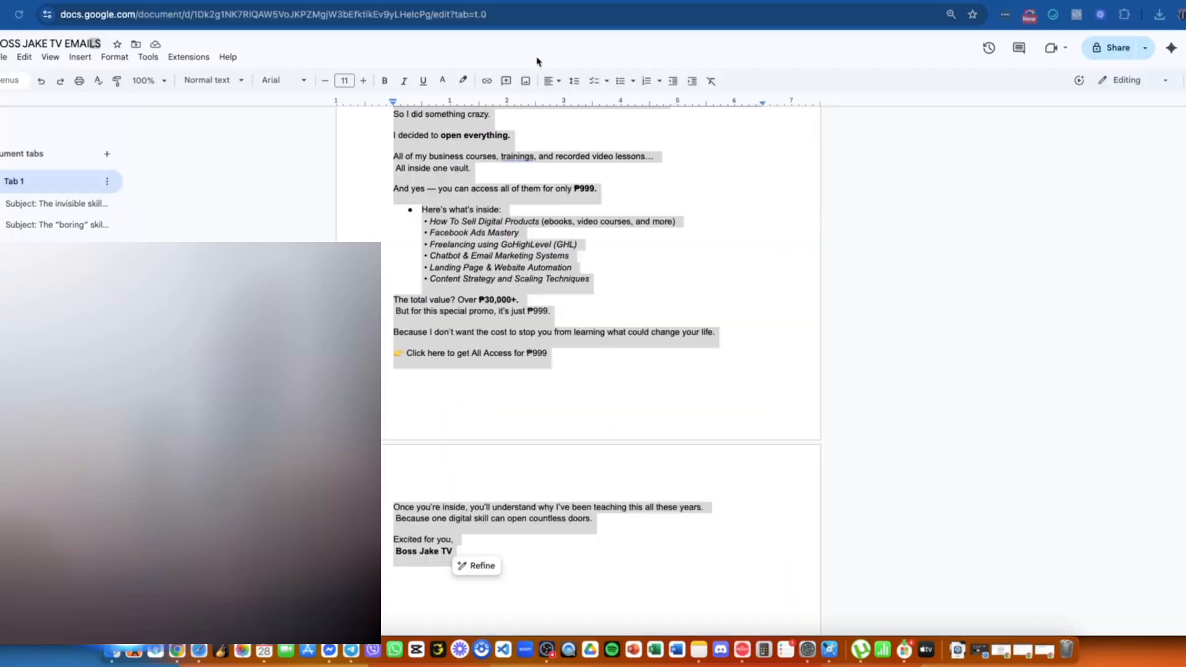
pyautogui.scroll(5, 523, 362)
pyautogui.moveTo(581, 391); pyautogui.dragTo(424, 389)
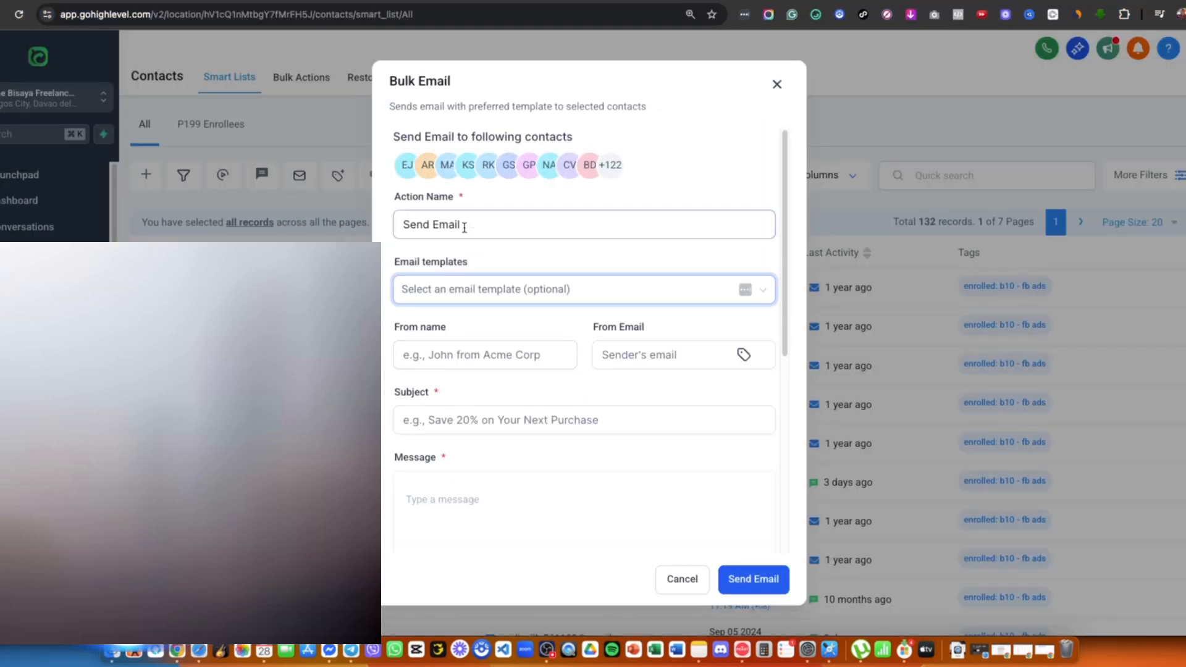
# - Search with the pasted subject and apply the 'I finally decided to open everything 😅' template
pyautogui.click(476, 291)
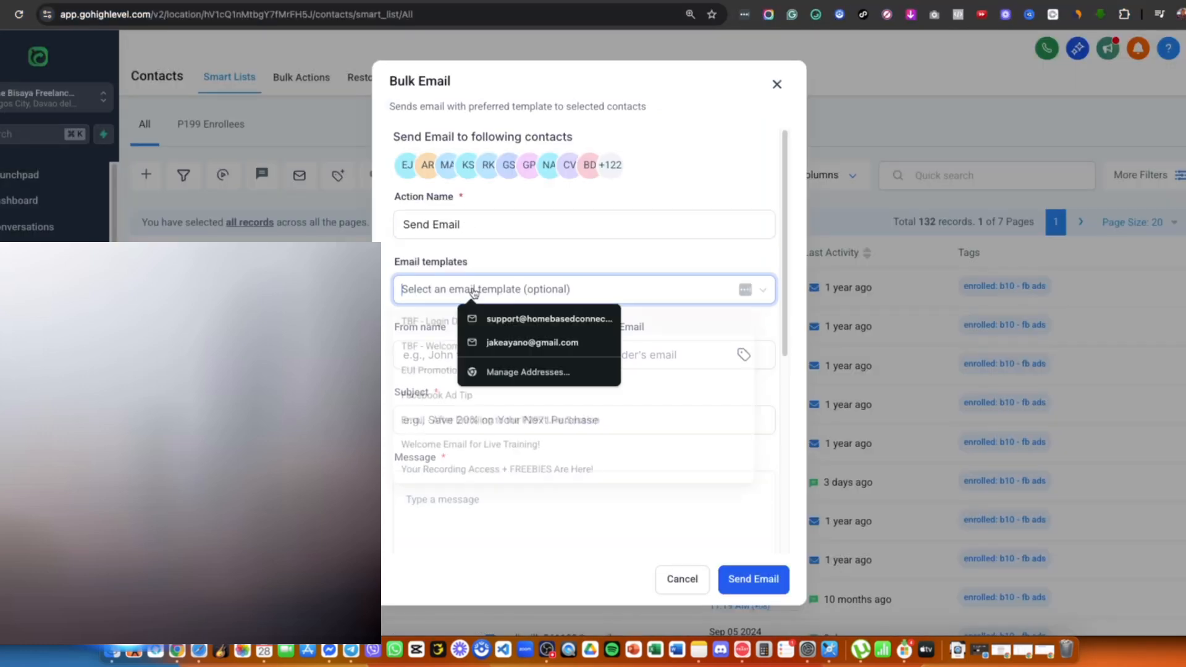
pyautogui.write('I finally decided to open everything 😳')
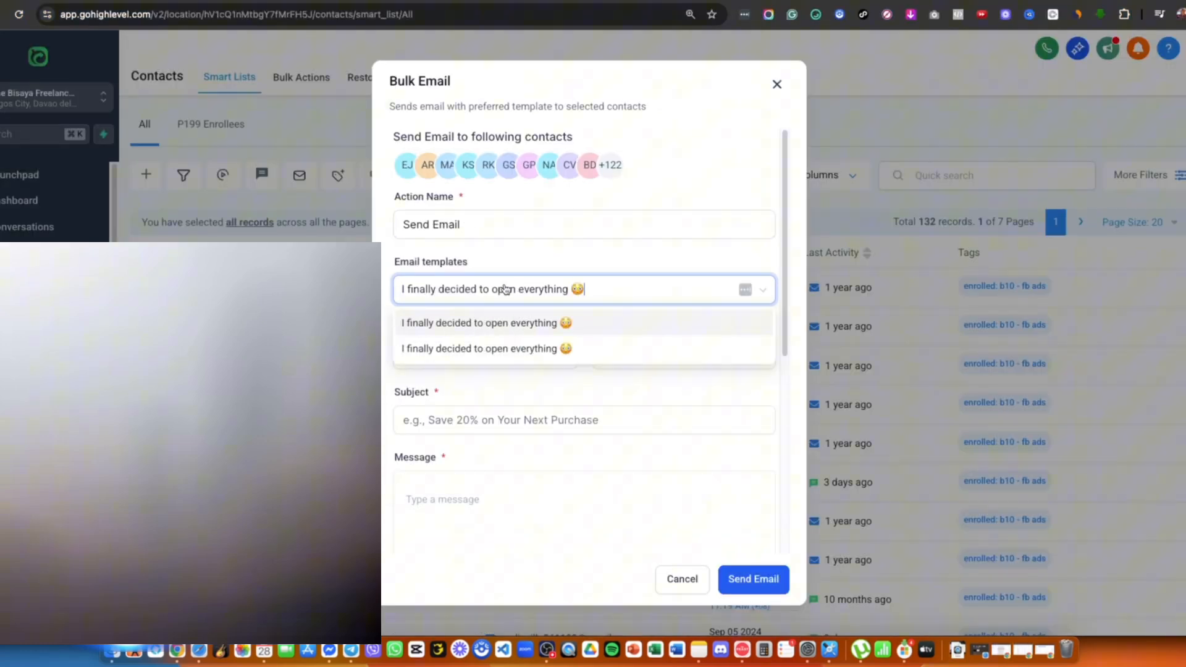
pyautogui.click(500, 324)
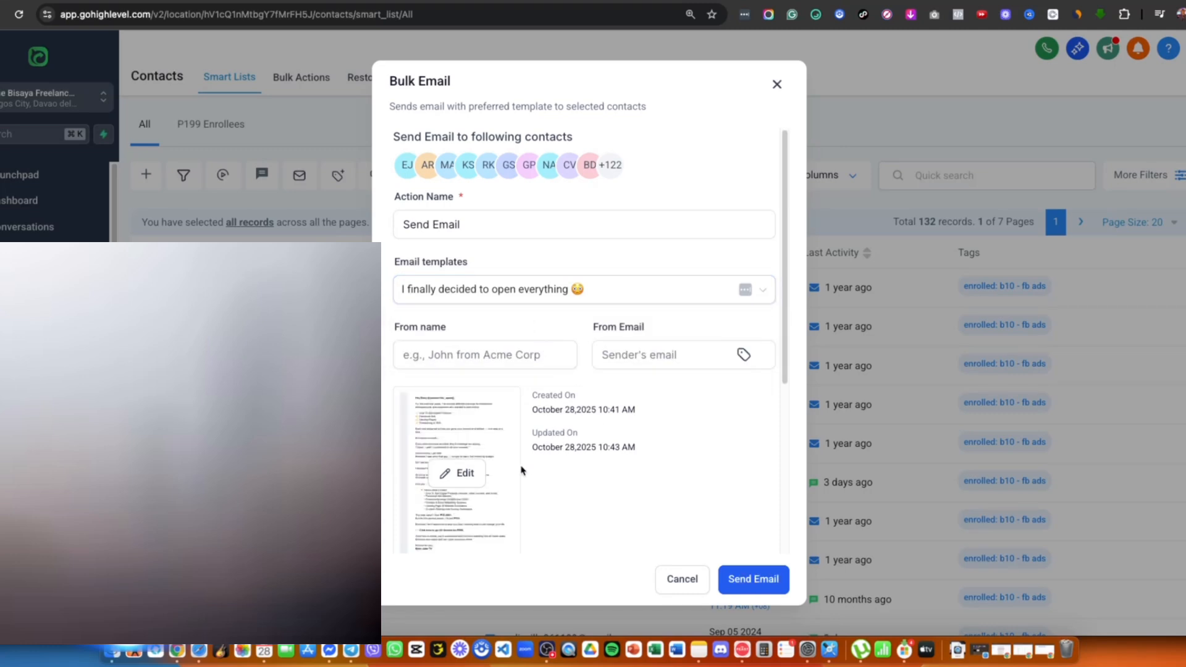
# - Enter the sender's display name and the support sender e-mail address
pyautogui.click(542, 364)
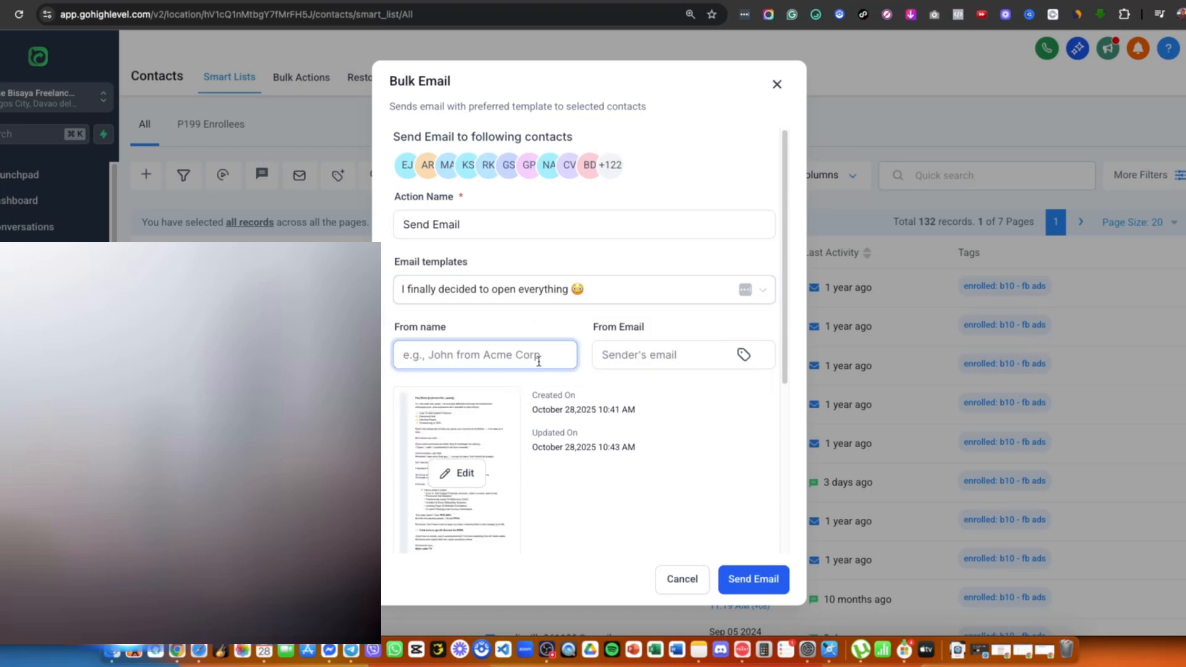
pyautogui.write('Boss Jake TV')
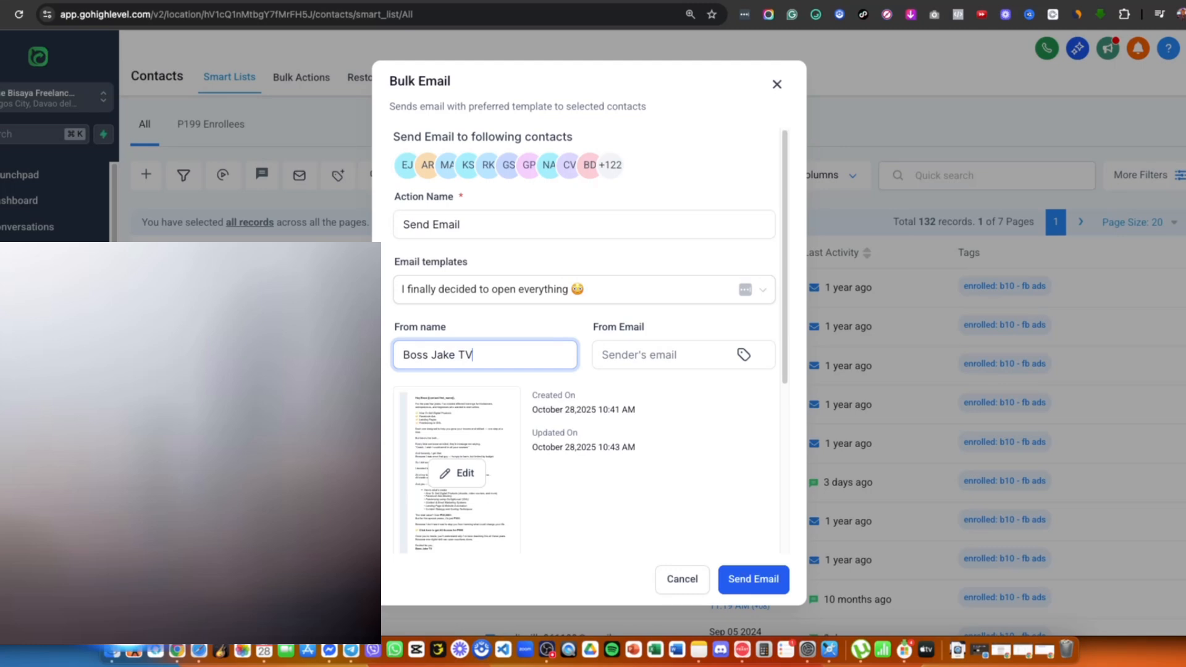
pyautogui.press('Tab')
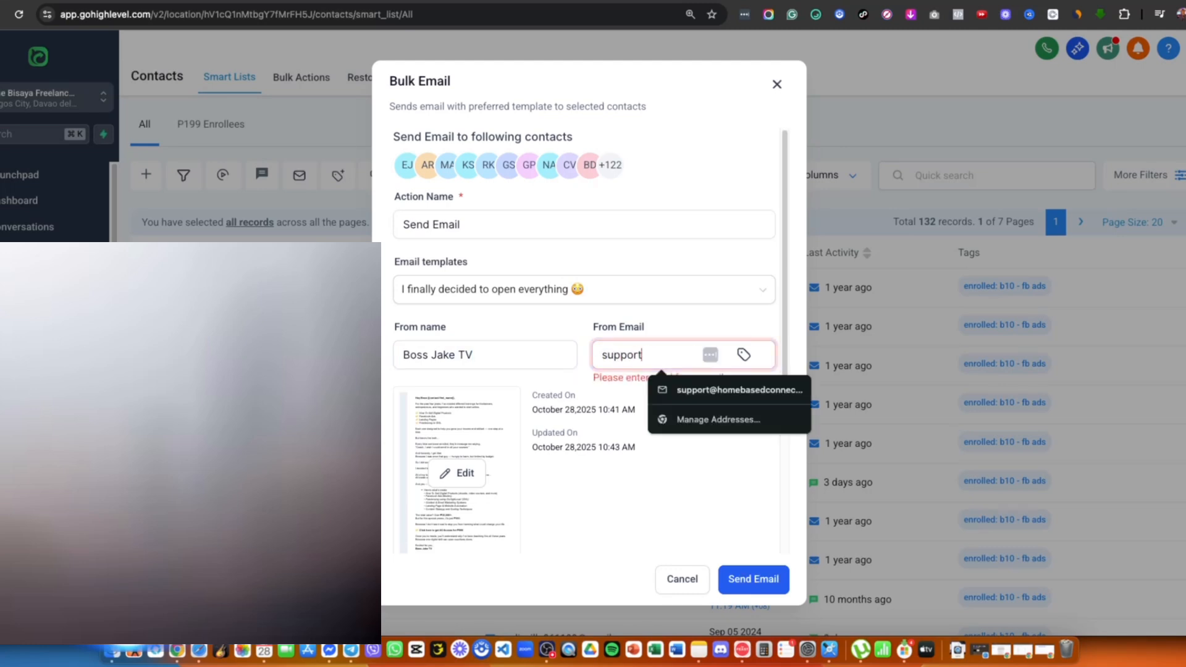
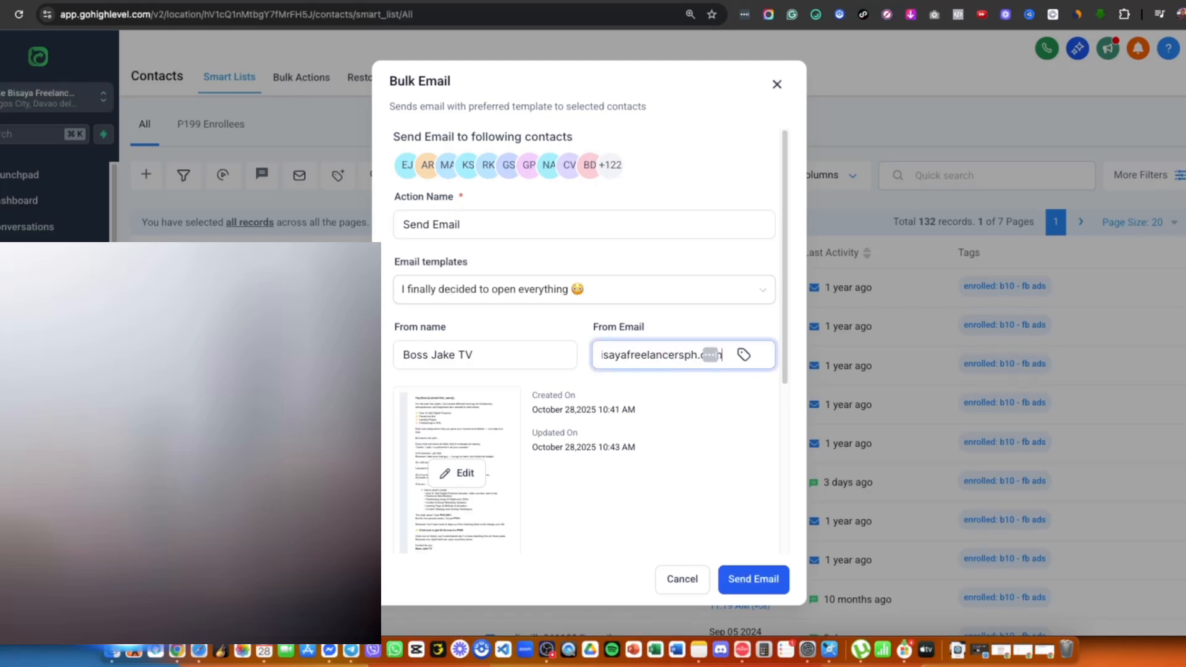
pyautogui.click(558, 512)
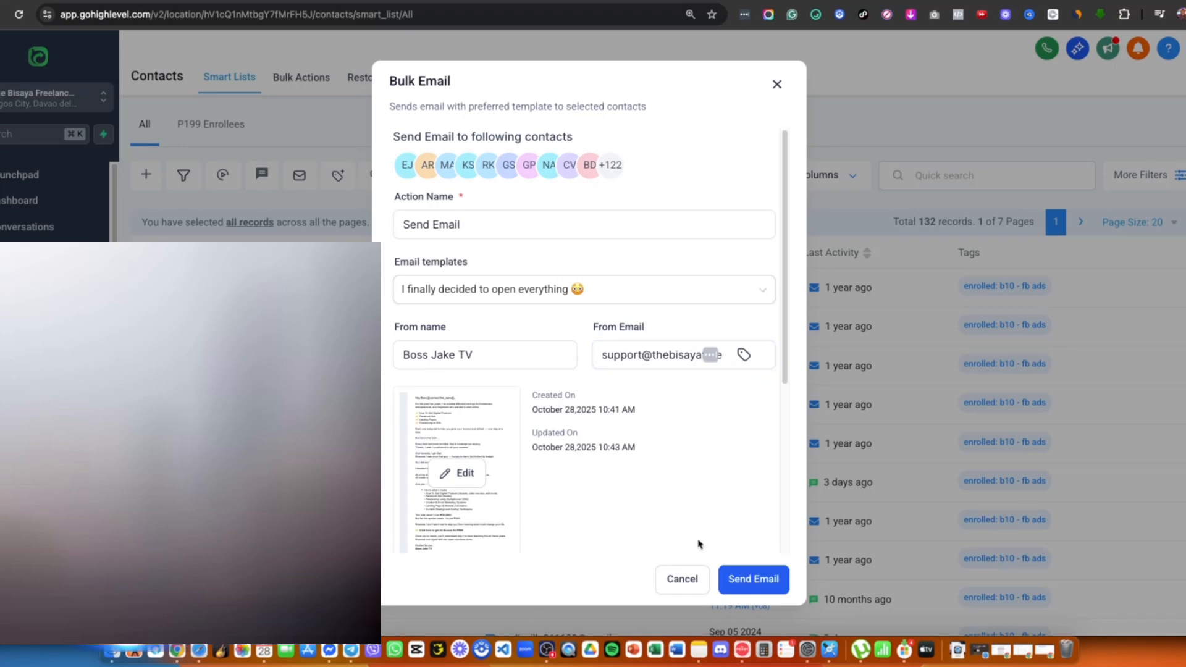
pyautogui.scroll(-5, 686, 494)
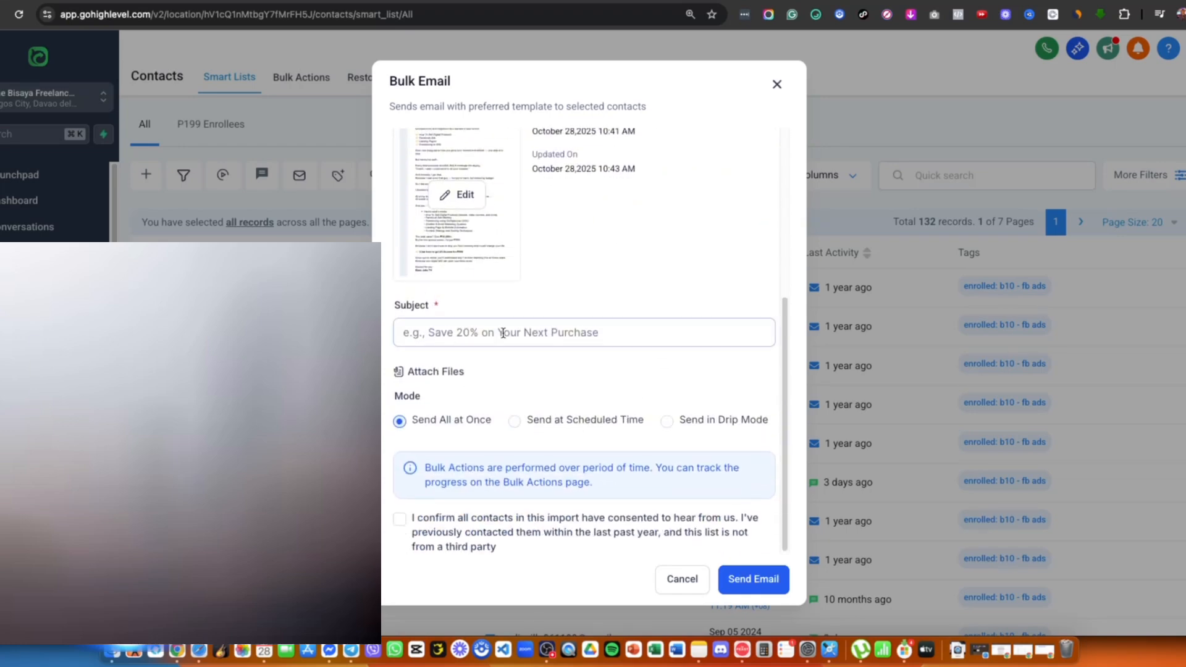
# - Paste 'I finally decided to open everything 😅' as subject, tick consent, and send to 132 contacts
pyautogui.click(503, 334)
pyautogui.write('I finally decided to open everything 😳')
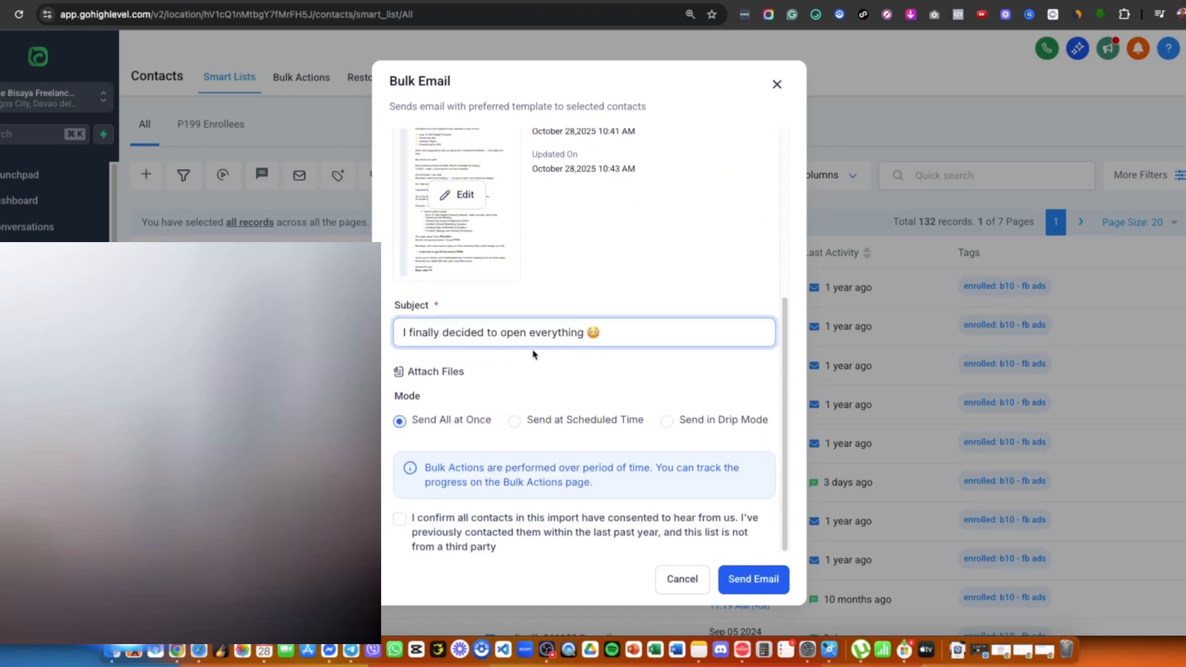
pyautogui.click(399, 519)
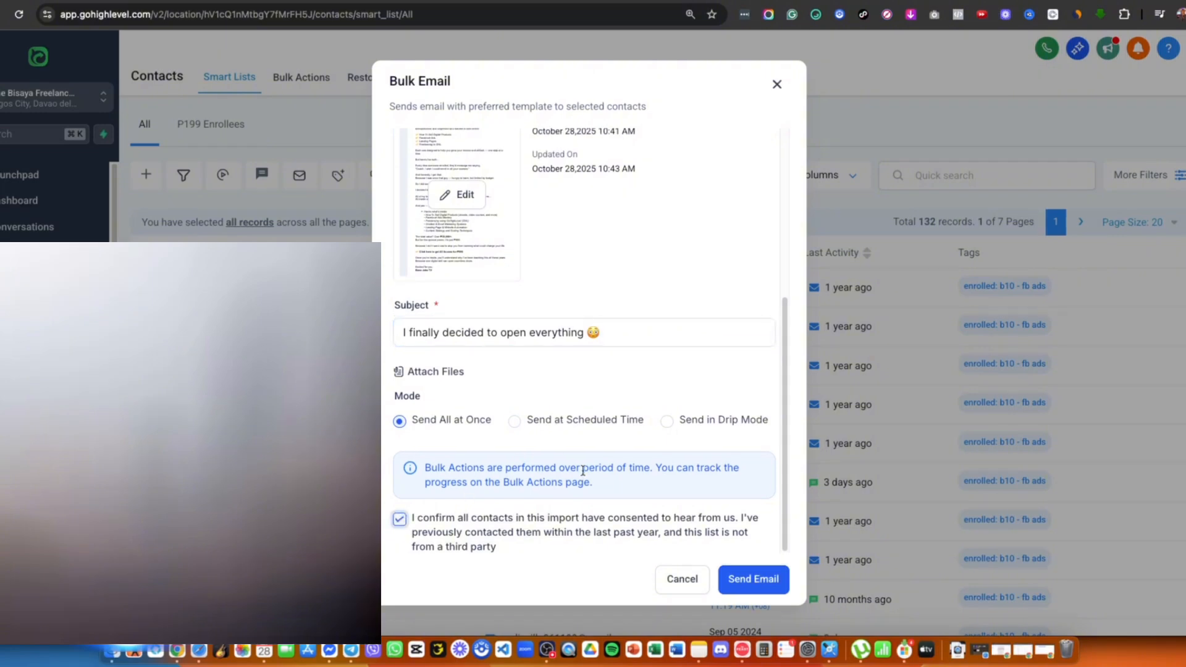
pyautogui.scroll(5, 544, 386)
pyautogui.scroll(-5, 547, 388)
pyautogui.click(748, 581)
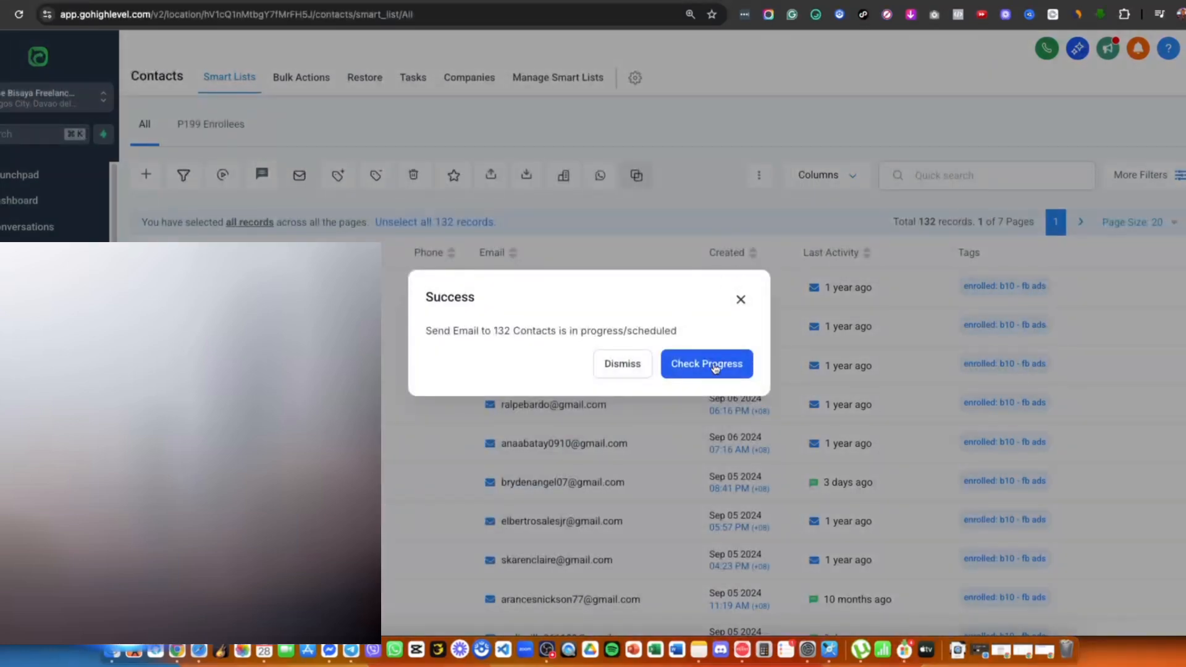
# - Choose Check Progress in the Success popup to open the Bulk Actions tab
pyautogui.click(715, 373)
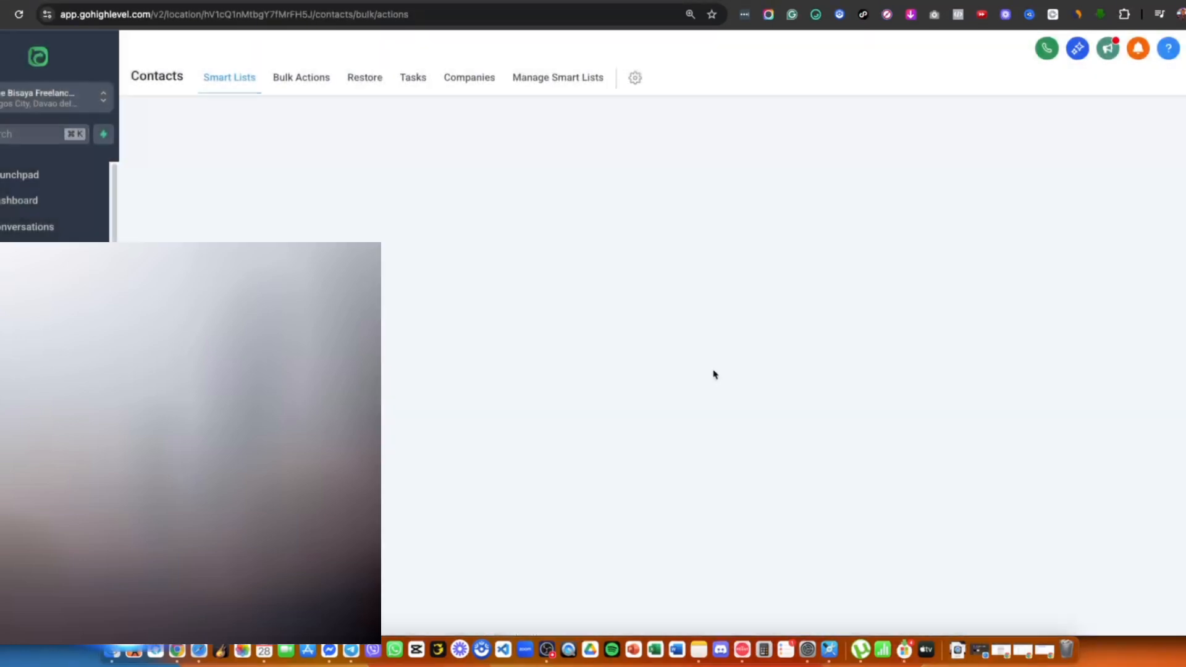